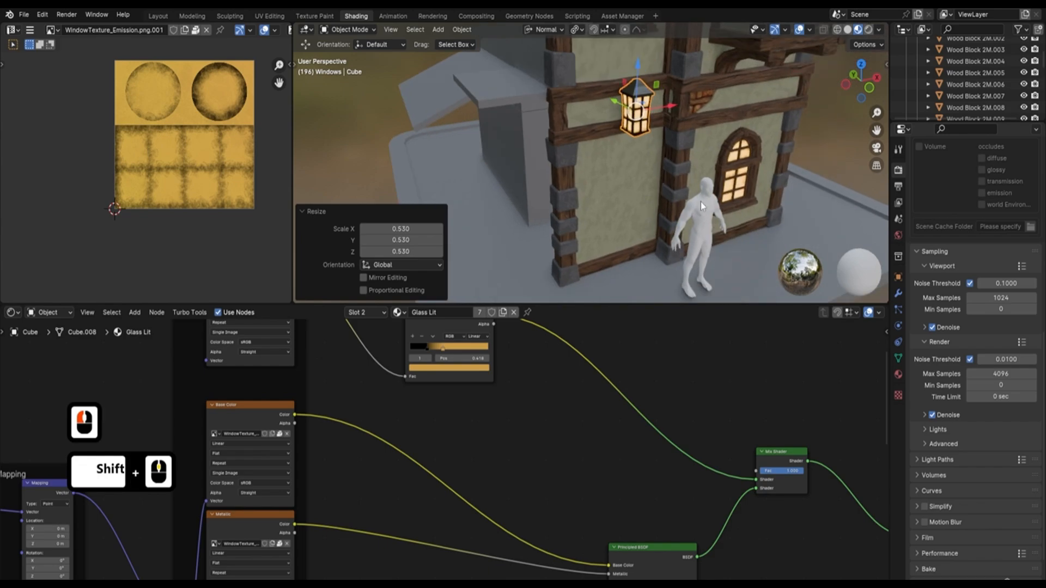
# Step: Lower the lantern about 1.36 m beside the human figure and scale it down to about 0.85 of its size
pyautogui.click(701, 201)
pyautogui.click(647, 122)
pyautogui.moveTo(624, 104); pyautogui.dragTo(710, 183)
pyautogui.moveTo(730, 189); pyautogui.dragTo(665, 155, button='middle')
pyautogui.scroll(3, 669, 180)
pyautogui.keyDown('shift'); pyautogui.moveTo(672, 205); pyautogui.dragTo(670, 148, button='middle'); pyautogui.keyUp('shift')
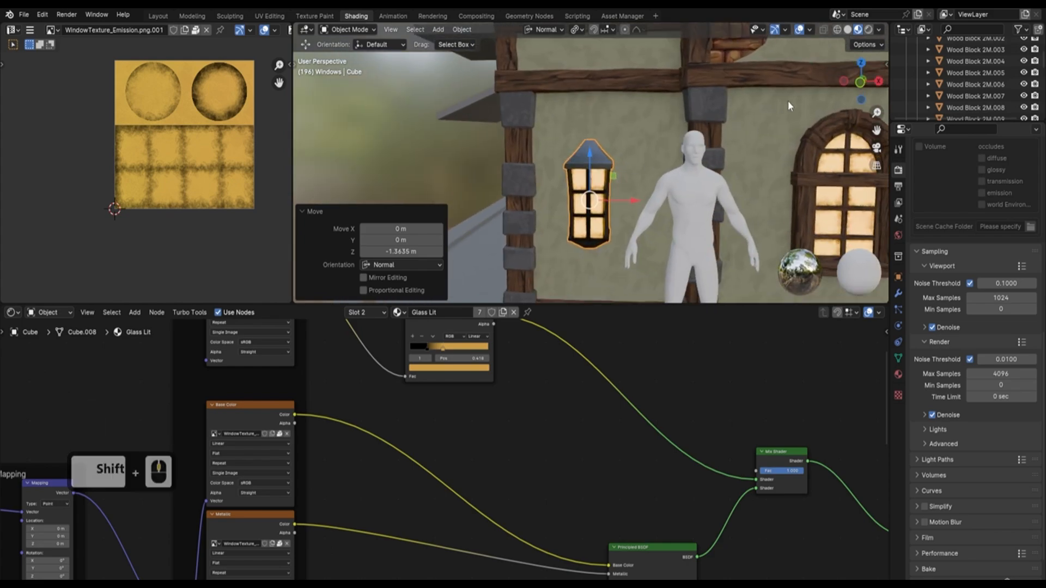
pyautogui.press('s')
pyautogui.click(765, 112)
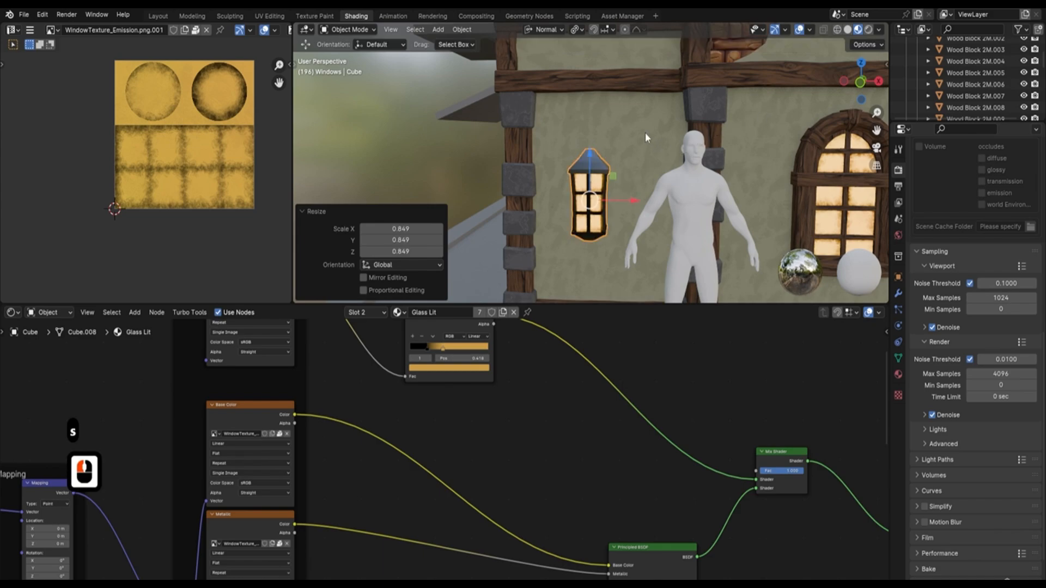
# Step: Move the lantern closer to the wall along Y and raise it about 1.2 m to the wooden beams
pyautogui.scroll(-3, 645, 132)
pyautogui.moveTo(662, 149); pyautogui.dragTo(716, 158, button='middle')
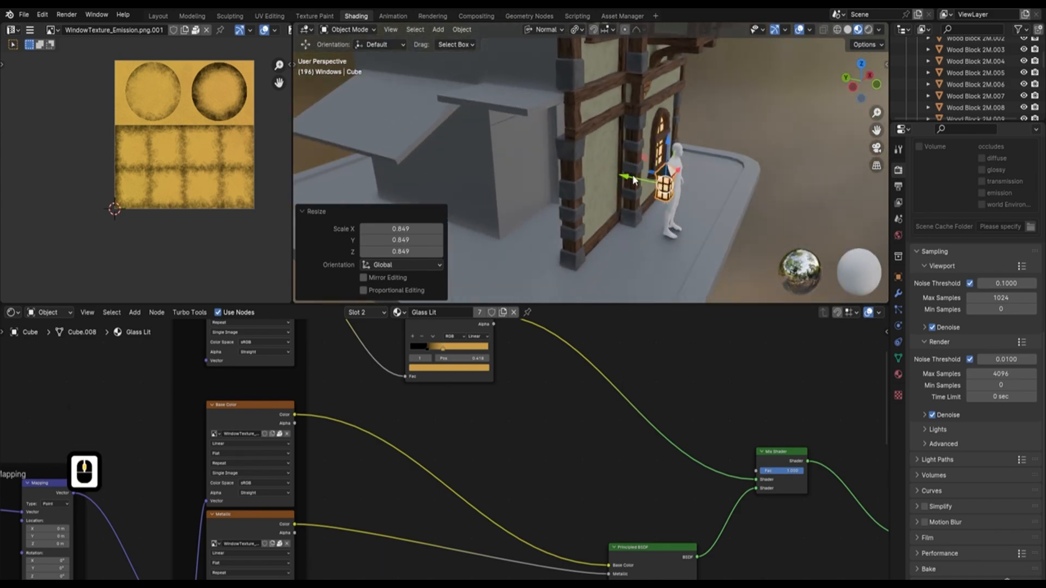
pyautogui.press('g')
pyautogui.press('y')
pyautogui.press('y')
pyautogui.moveTo(594, 173); pyautogui.dragTo(592, 173)
pyautogui.moveTo(631, 132); pyautogui.dragTo(630, 65)
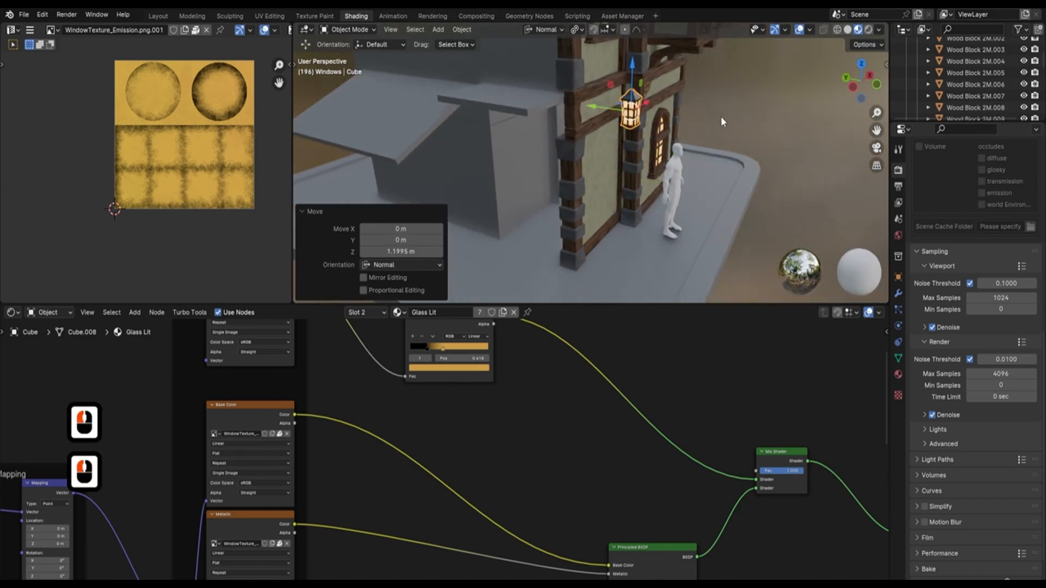
pyautogui.click(898, 170)
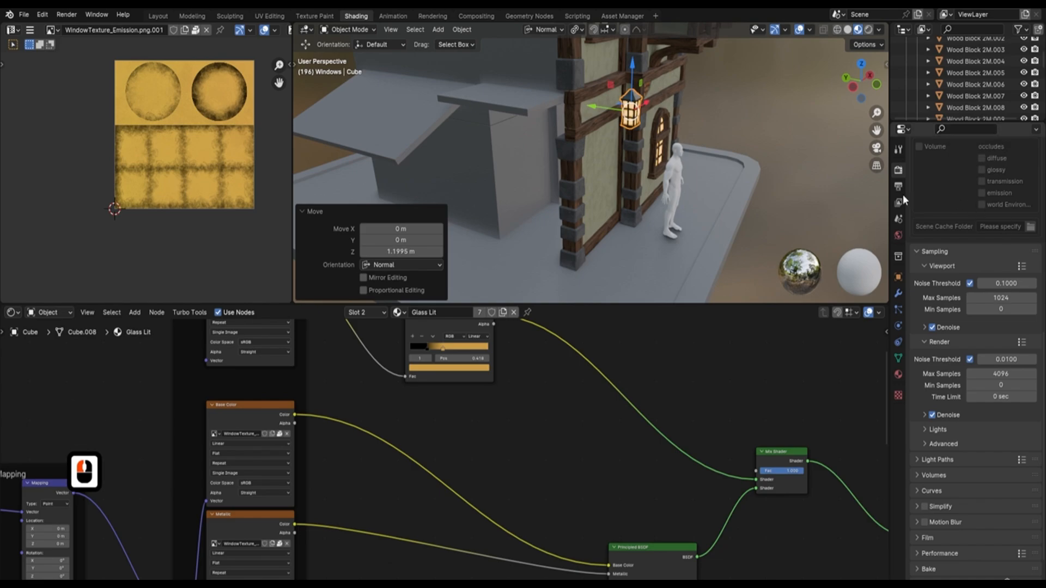
pyautogui.moveTo(687, 147); pyautogui.dragTo(641, 83, button='middle')
pyautogui.moveTo(631, 66); pyautogui.dragTo(631, 75)
pyautogui.moveTo(708, 145); pyautogui.dragTo(675, 174, button='middle')
# Step: Shift the human figure about -0.73 m along X to stand beneath the lantern and lower it about 0.1 m
pyautogui.click(677, 200)
pyautogui.moveTo(679, 204); pyautogui.dragTo(639, 205)
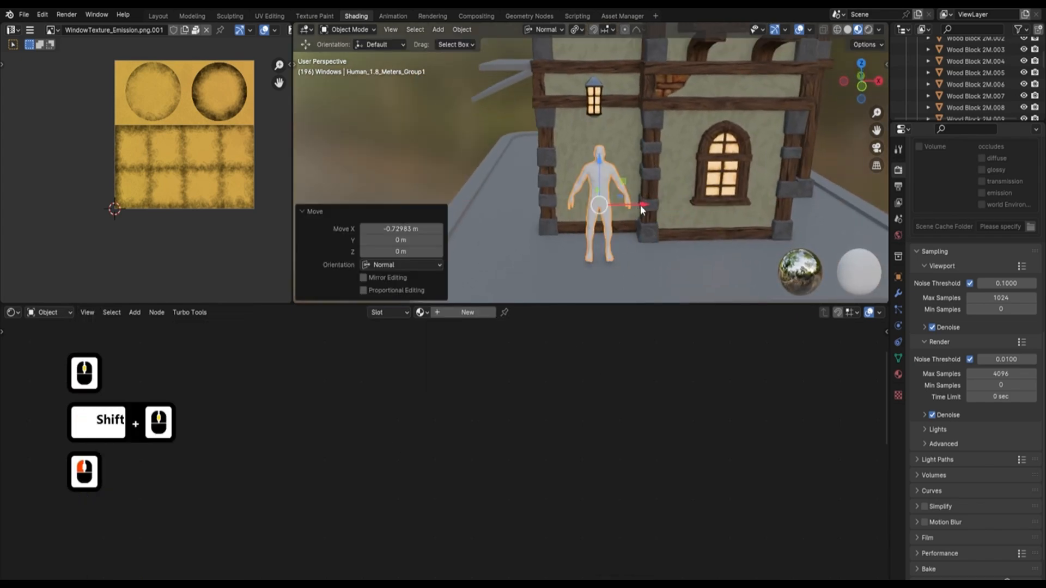
pyautogui.press('1')
pyautogui.moveTo(596, 133); pyautogui.dragTo(597, 140)
pyautogui.scroll(2, 621, 117)
pyautogui.keyDown('shift'); pyautogui.moveTo(621, 118); pyautogui.dragTo(564, 258, button='middle'); pyautogui.keyUp('shift')
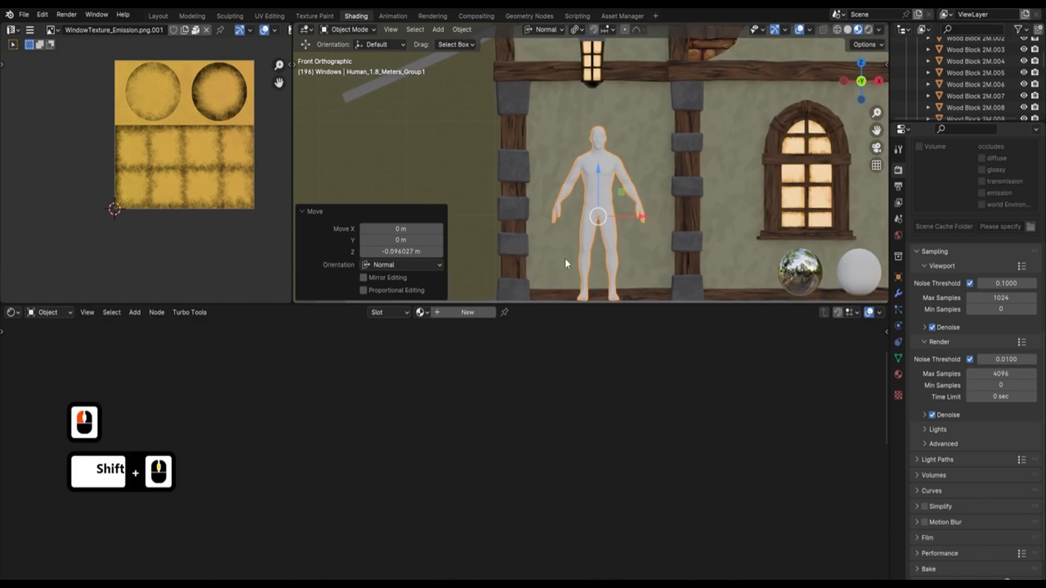
# Step: Lower the lantern about 0.1 m and shift it about 0.056 m along X to centre it above the figure
pyautogui.keyDown('shift'); pyautogui.moveTo(639, 110); pyautogui.dragTo(638, 150, button='middle'); pyautogui.keyUp('shift')
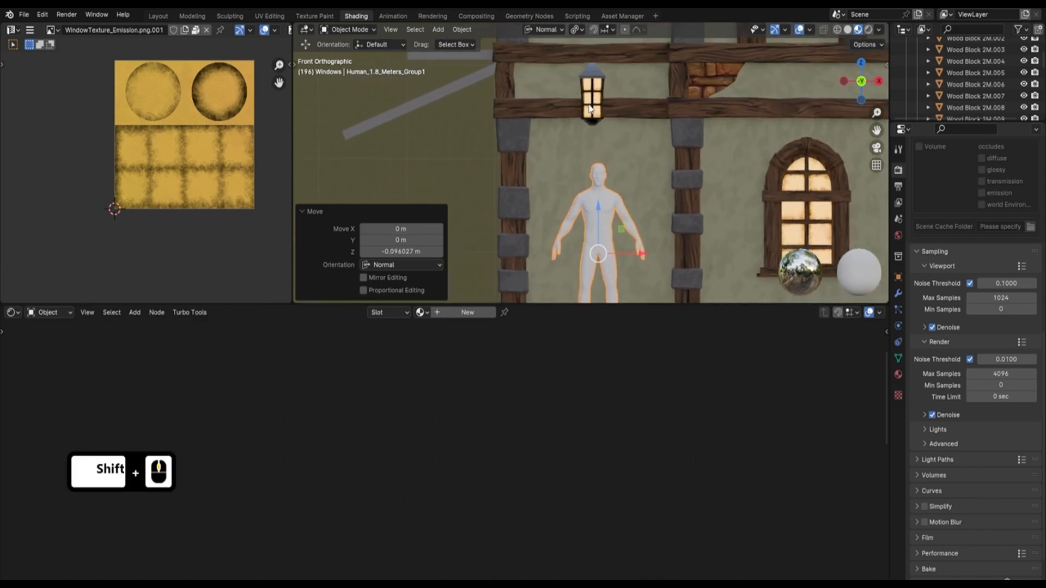
pyautogui.click(600, 101)
pyautogui.moveTo(594, 56); pyautogui.dragTo(594, 66)
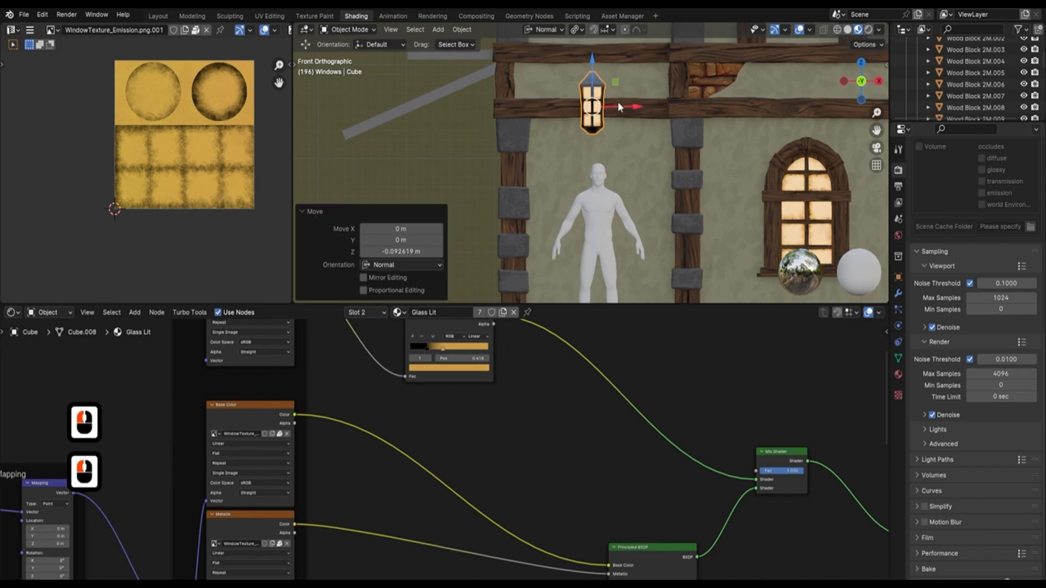
pyautogui.moveTo(622, 106); pyautogui.dragTo(627, 107)
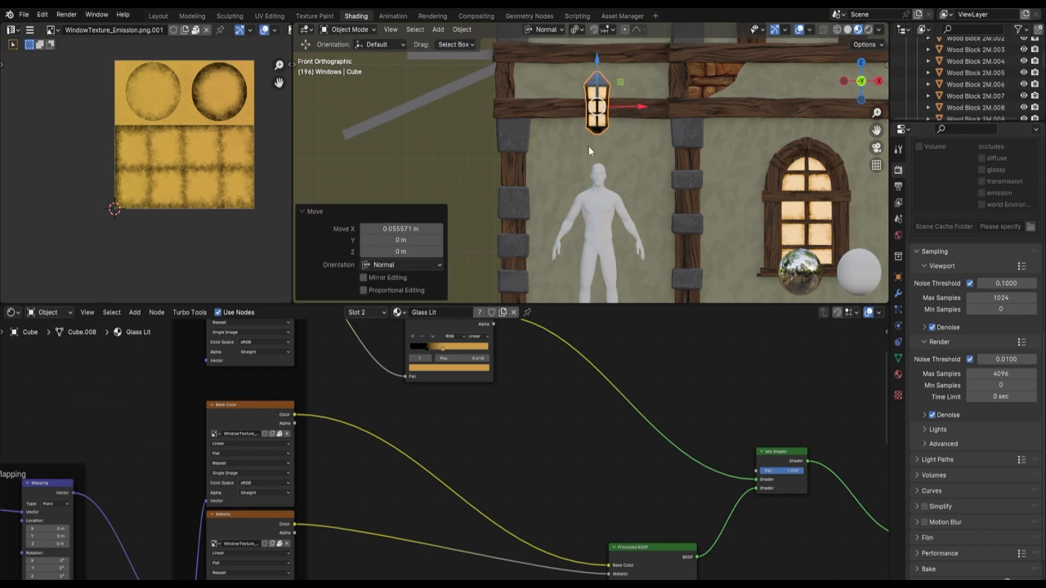
pyautogui.moveTo(598, 58); pyautogui.dragTo(599, 65)
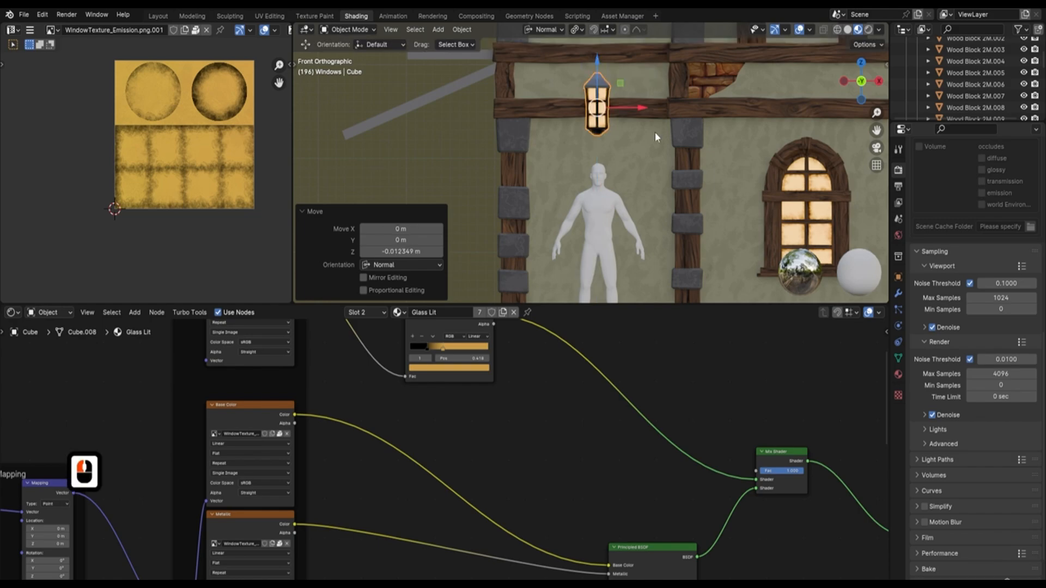
# Step: Move the lantern about 0.157 m outward from the wall along Y and check its placement from several angles
pyautogui.moveTo(655, 131); pyautogui.dragTo(732, 173, button='middle')
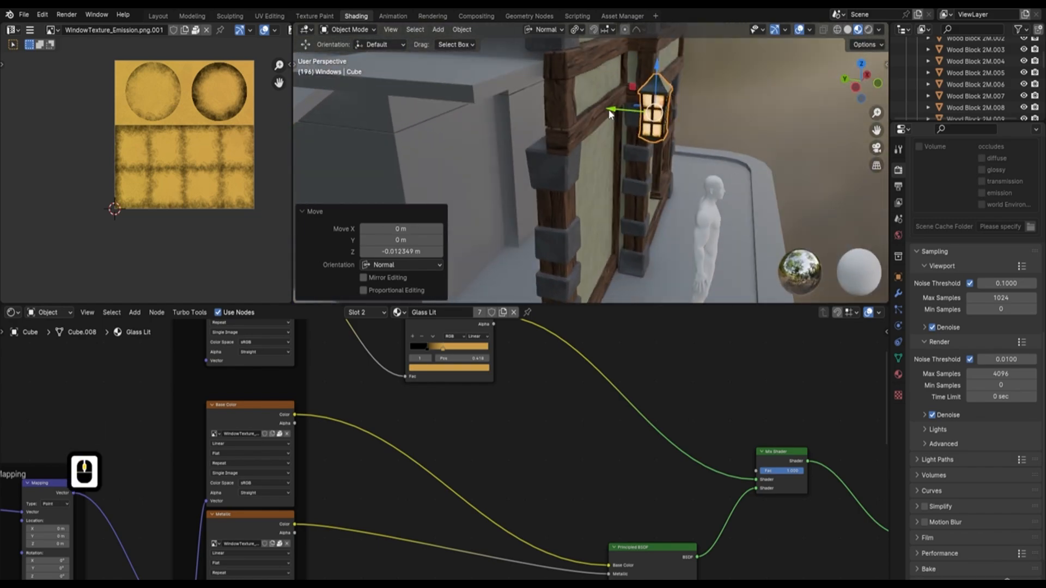
pyautogui.moveTo(612, 110); pyautogui.dragTo(627, 112)
pyautogui.moveTo(628, 113); pyautogui.dragTo(628, 51, button='middle')
pyautogui.moveTo(715, 130); pyautogui.dragTo(694, 141, button='middle')
pyautogui.scroll(3, 711, 89)
pyautogui.scroll(-3, 701, 113)
pyautogui.scroll(6, 692, 133)
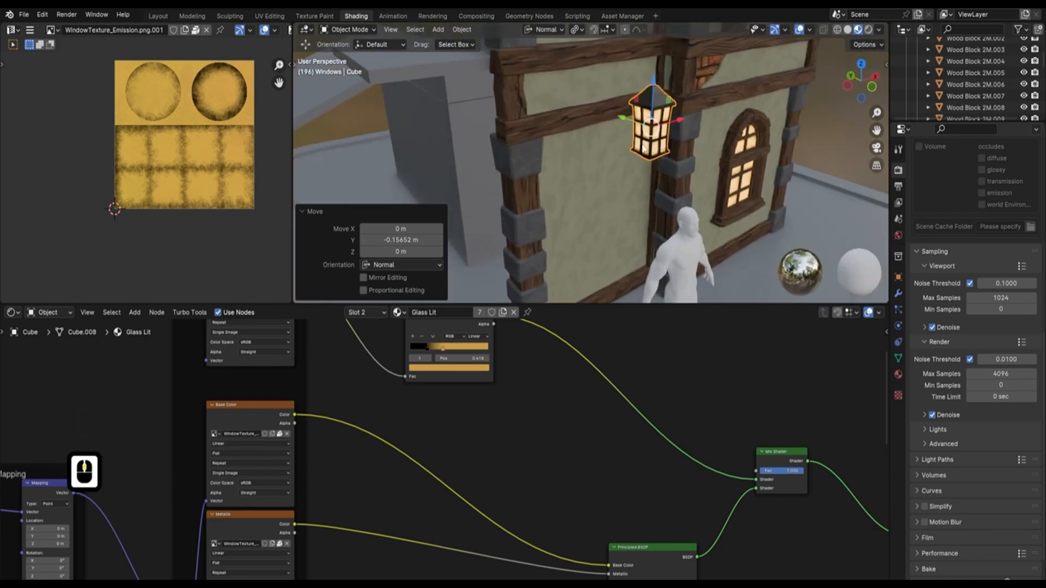
pyautogui.moveTo(659, 52)
pyautogui.mouseDown(button='middle')
pyautogui.moveTo(688, 36)
pyautogui.moveTo(645, 51)
pyautogui.mouseUp(button='middle')
pyautogui.scroll(-1, 661, 106)
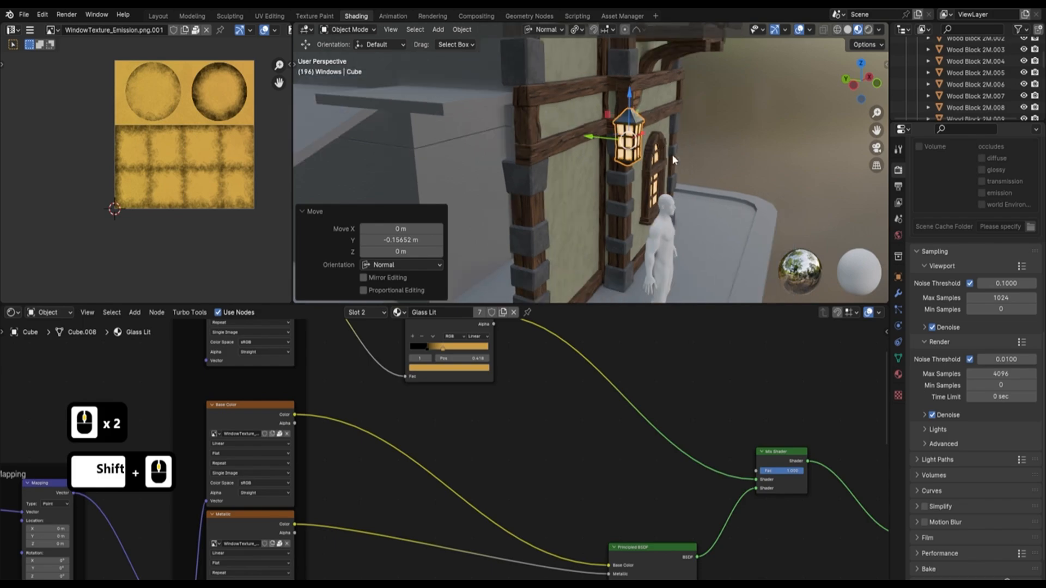
pyautogui.moveTo(622, 121); pyautogui.dragTo(571, 146, button='middle')
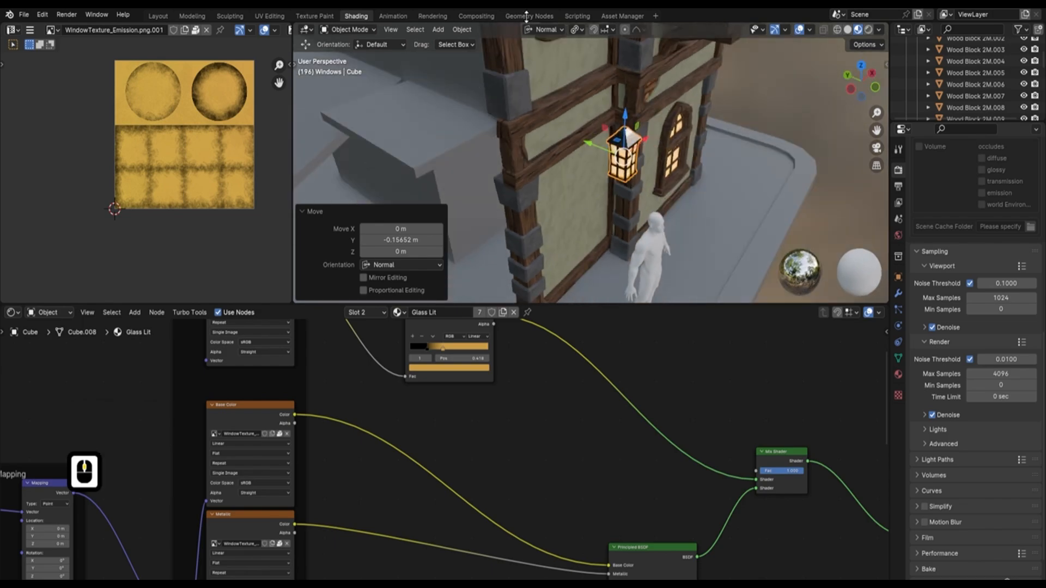
# Step: In the Asset Manager workspace with material preview shading, place a Wood Block 1M from the Wooden Blocks catalog on the ground beside the figure
pyautogui.click(617, 17)
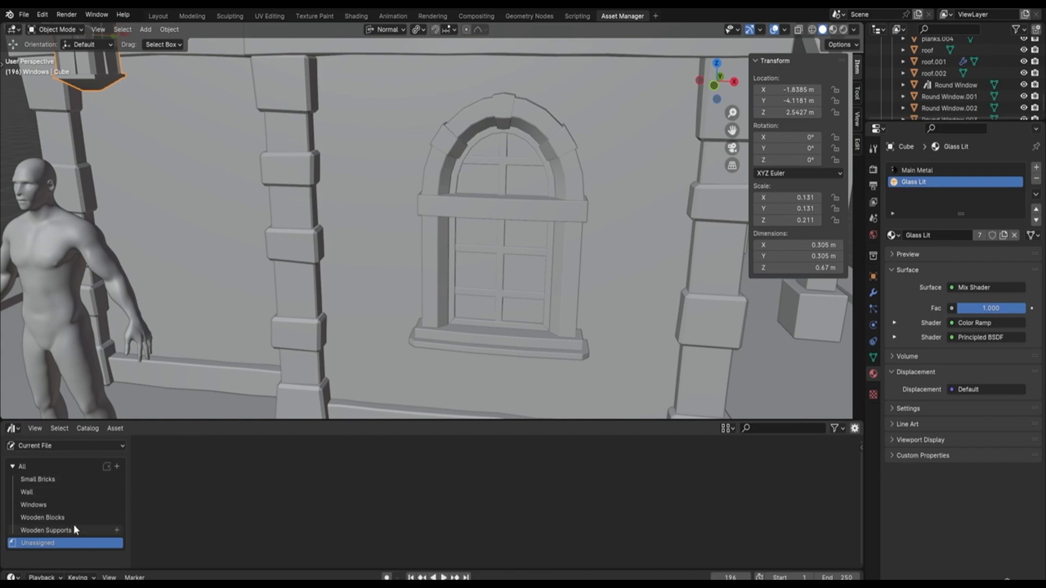
pyautogui.click(54, 517)
pyautogui.scroll(-8, 490, 287)
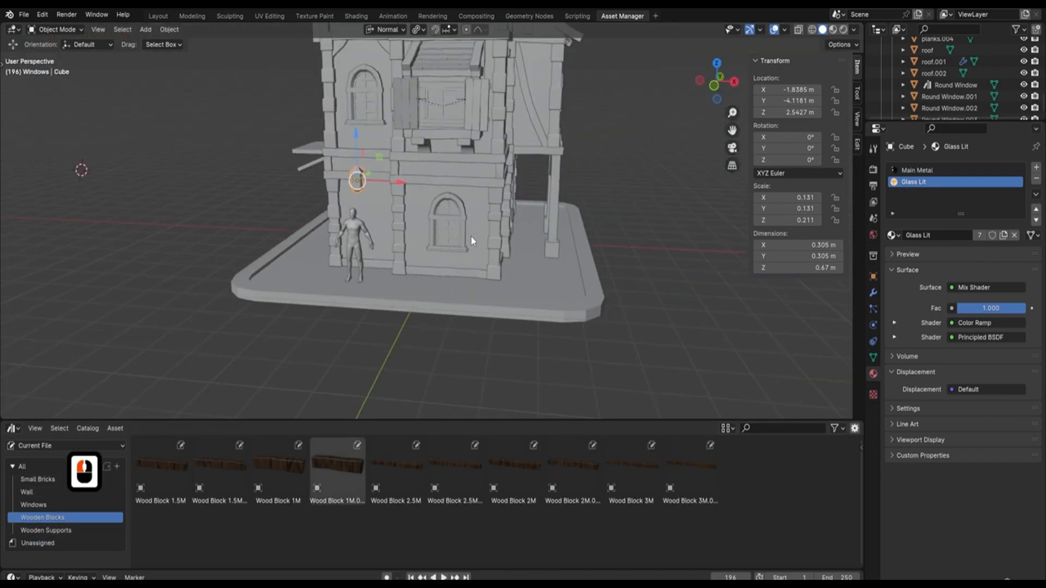
pyautogui.moveTo(471, 238); pyautogui.dragTo(684, 130, button='middle')
pyautogui.click(832, 30)
pyautogui.scroll(5, 378, 245)
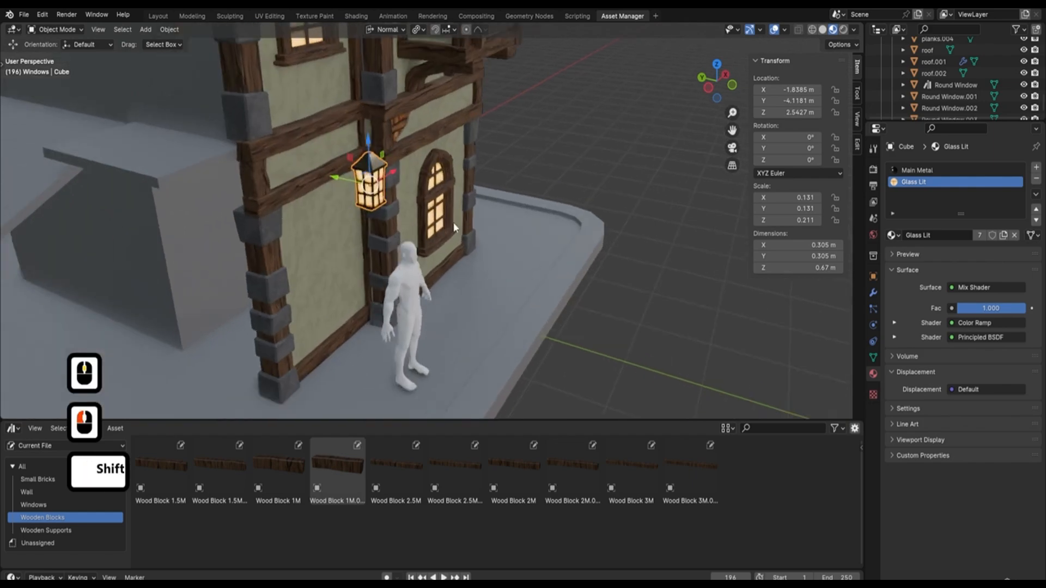
pyautogui.keyDown('shift'); pyautogui.moveTo(321, 402); pyautogui.dragTo(446, 311, button='middle'); pyautogui.keyUp('shift')
pyautogui.moveTo(276, 472); pyautogui.dragTo(507, 337)
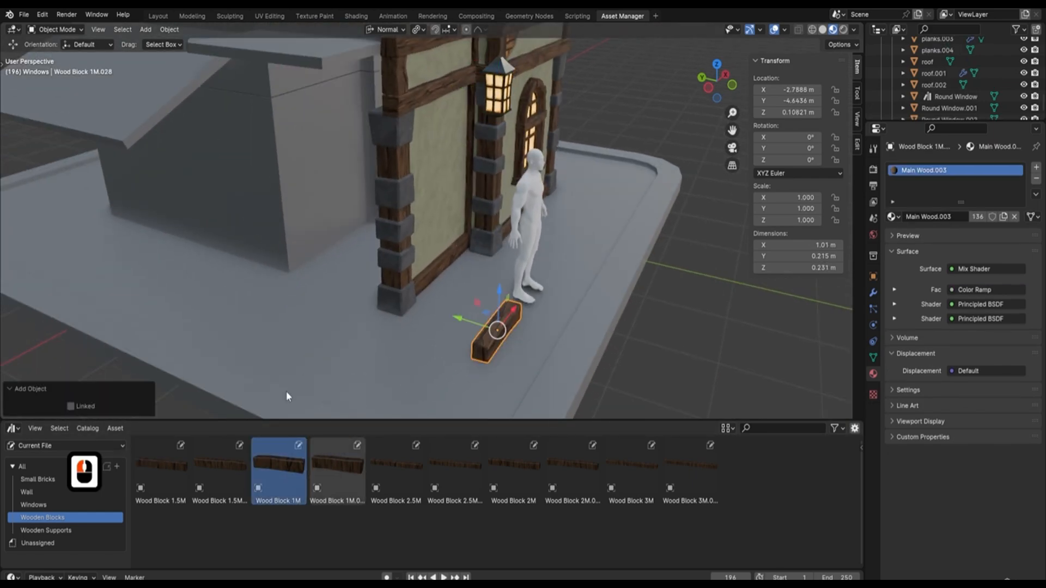
# Step: Rotate the new wood block 90° about Z so it points out from the wall
pyautogui.press('r')
pyautogui.press('z')
pyautogui.press('9')
pyautogui.press('0')
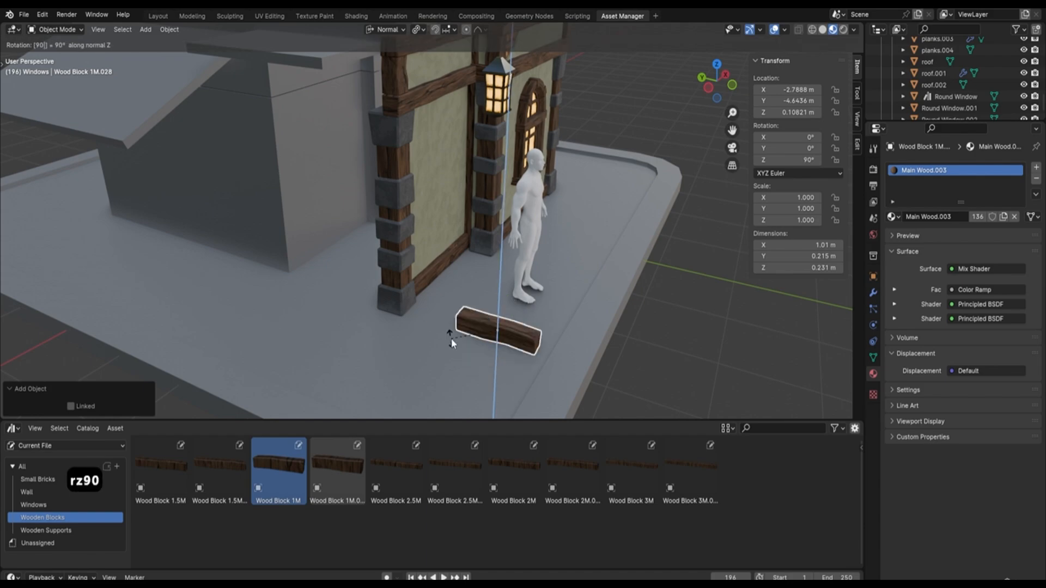
pyautogui.press('Return')
# Step: Position the wood block against the wall above the lantern at about X -1.82 m, Y -3.68 m, Z 3.11 m
pyautogui.moveTo(504, 308); pyautogui.dragTo(546, 111)
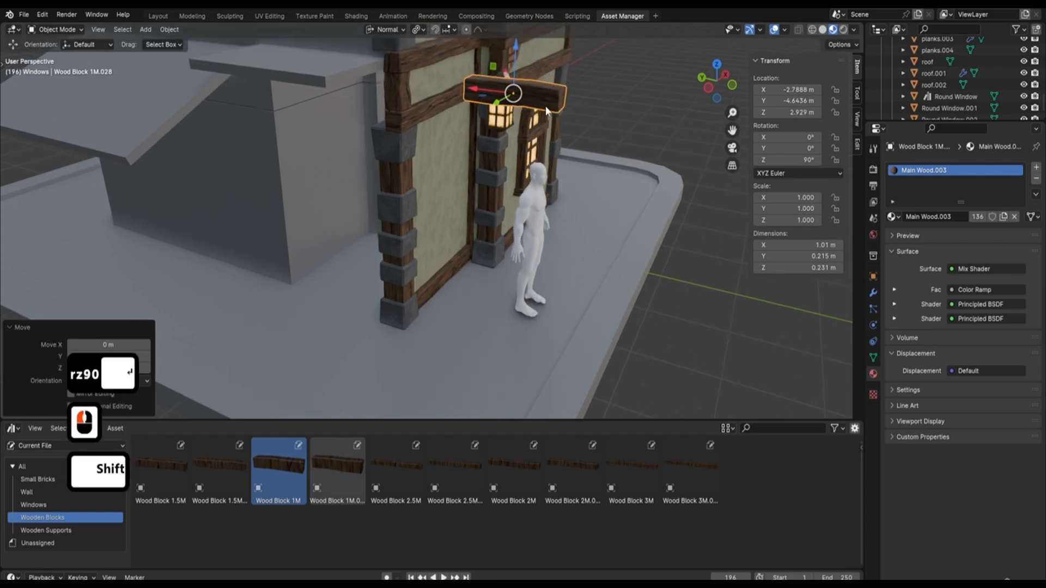
pyautogui.keyDown('shift'); pyautogui.moveTo(546, 110); pyautogui.dragTo(486, 251, button='middle'); pyautogui.keyUp('shift')
pyautogui.moveTo(286, 317); pyautogui.dragTo(372, 295)
pyautogui.moveTo(376, 295); pyautogui.dragTo(480, 275, button='middle')
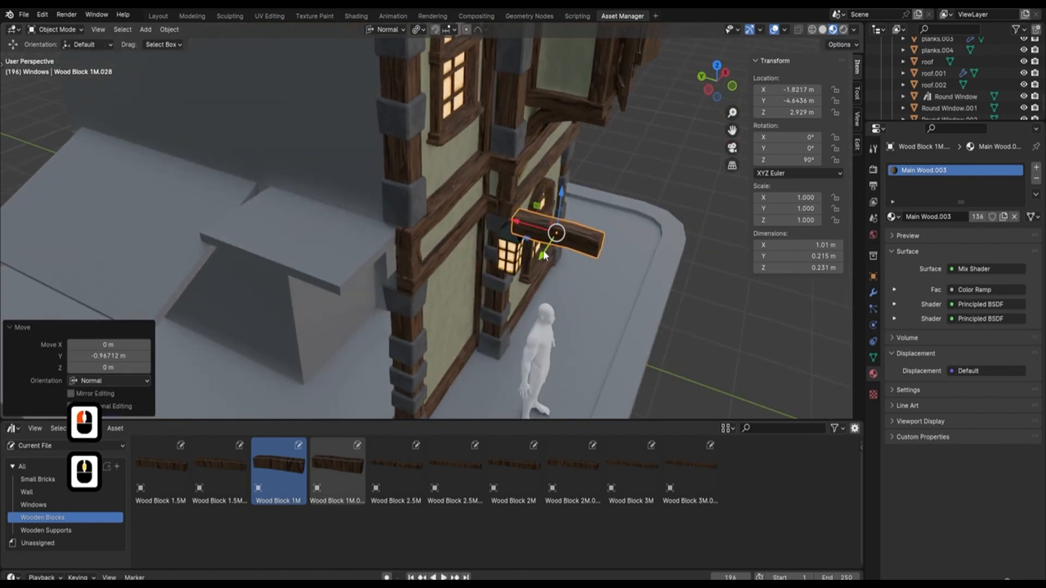
pyautogui.moveTo(518, 227); pyautogui.dragTo(440, 206)
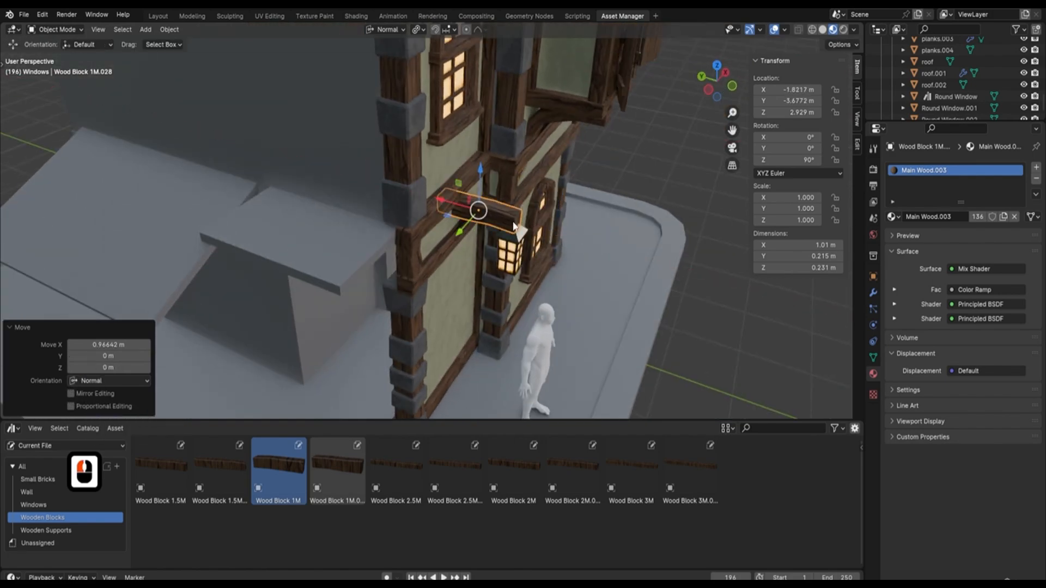
pyautogui.moveTo(510, 223)
pyautogui.keyDown('shift'); pyautogui.mouseDown(button='middle')
pyautogui.moveTo(511, 279)
pyautogui.moveTo(510, 224)
pyautogui.mouseUp(button='middle'); pyautogui.keyUp('shift')
pyautogui.moveTo(489, 184); pyautogui.dragTo(531, 171)
pyautogui.moveTo(566, 186); pyautogui.dragTo(531, 195, button='middle')
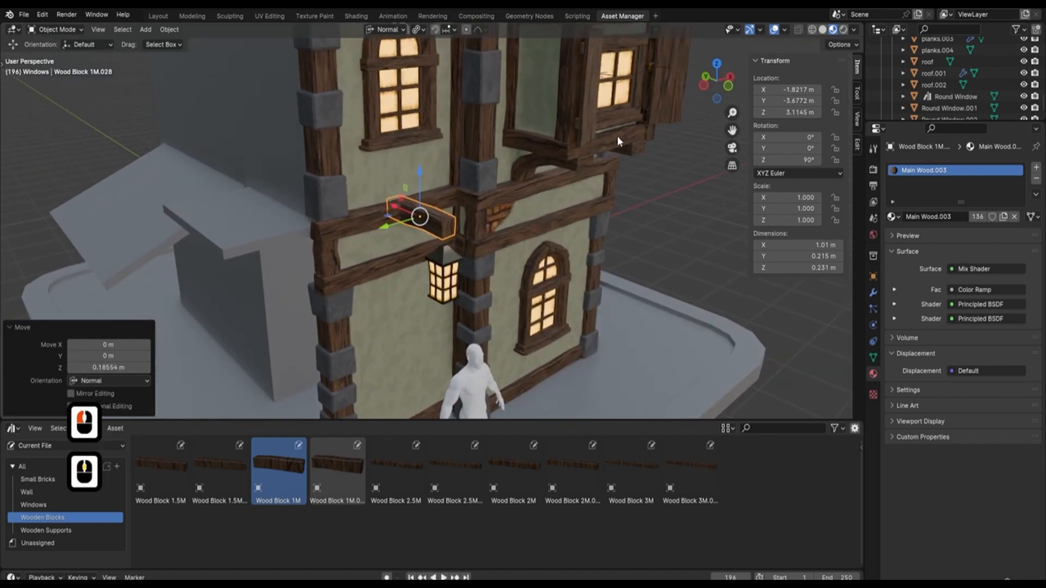
# Step: Scale the wood block down to about 0.716 and move it about 0.105 m outward from the wall
pyautogui.press('s')
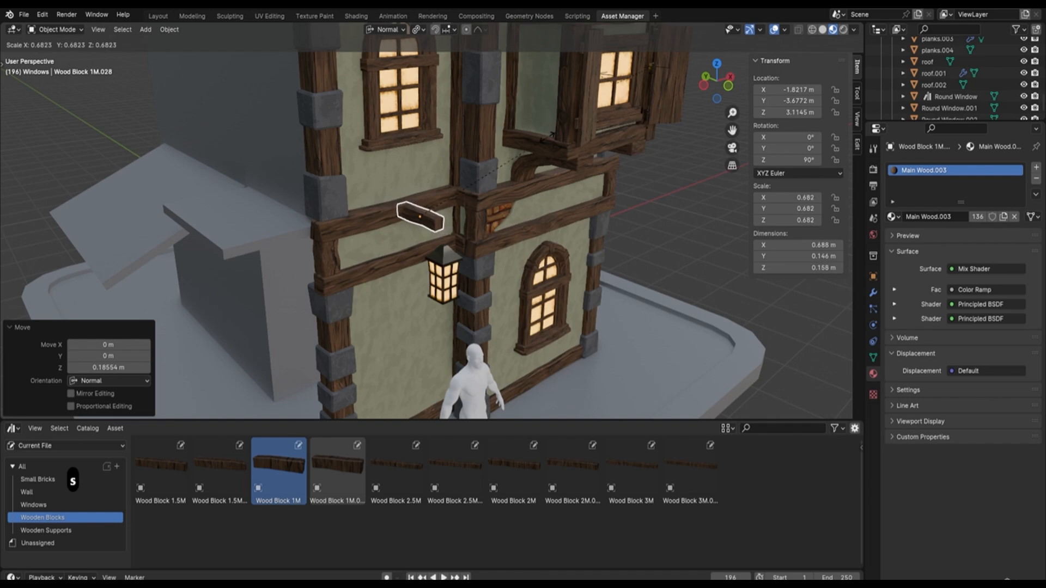
pyautogui.click(555, 134)
pyautogui.moveTo(473, 211); pyautogui.dragTo(512, 258, button='middle')
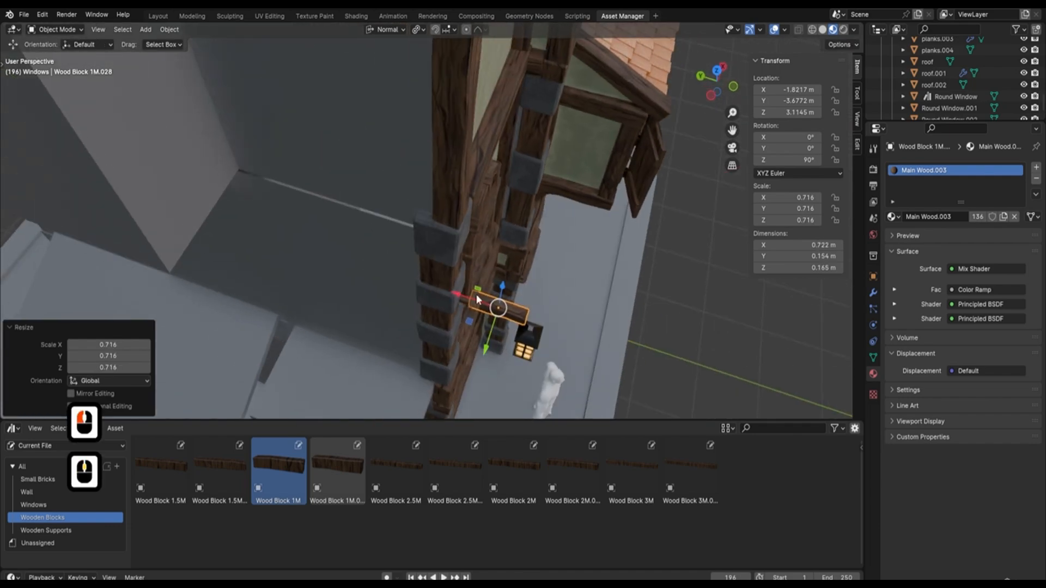
pyautogui.moveTo(468, 297); pyautogui.dragTo(477, 299)
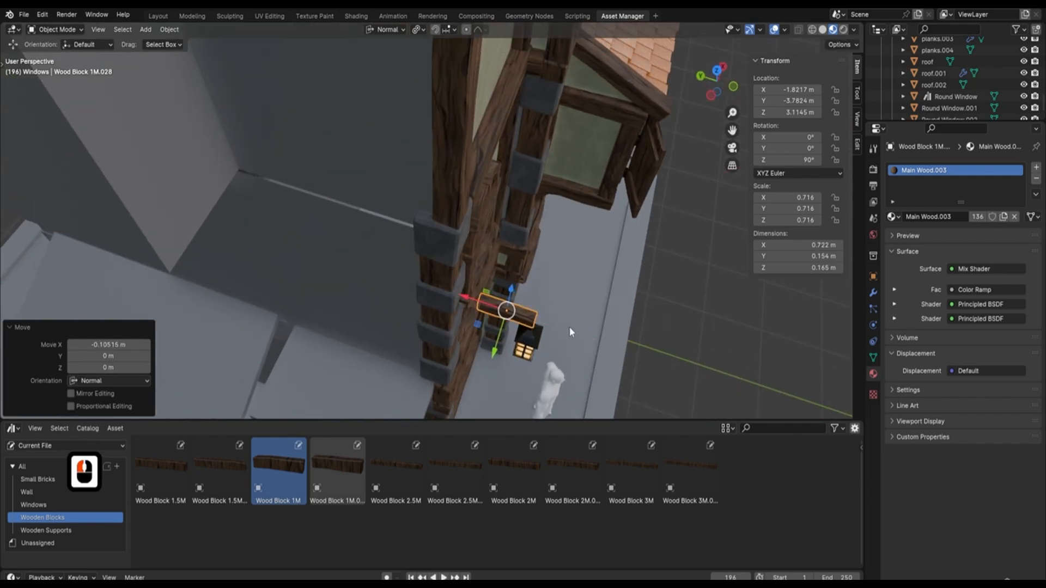
# Step: Lengthen the wood block along its local X axis by a factor of about 1.16
pyautogui.scroll(4, 570, 328)
pyautogui.keyDown('shift'); pyautogui.moveTo(570, 327); pyautogui.dragTo(513, 267, button='middle'); pyautogui.keyUp('shift')
pyautogui.press('s')
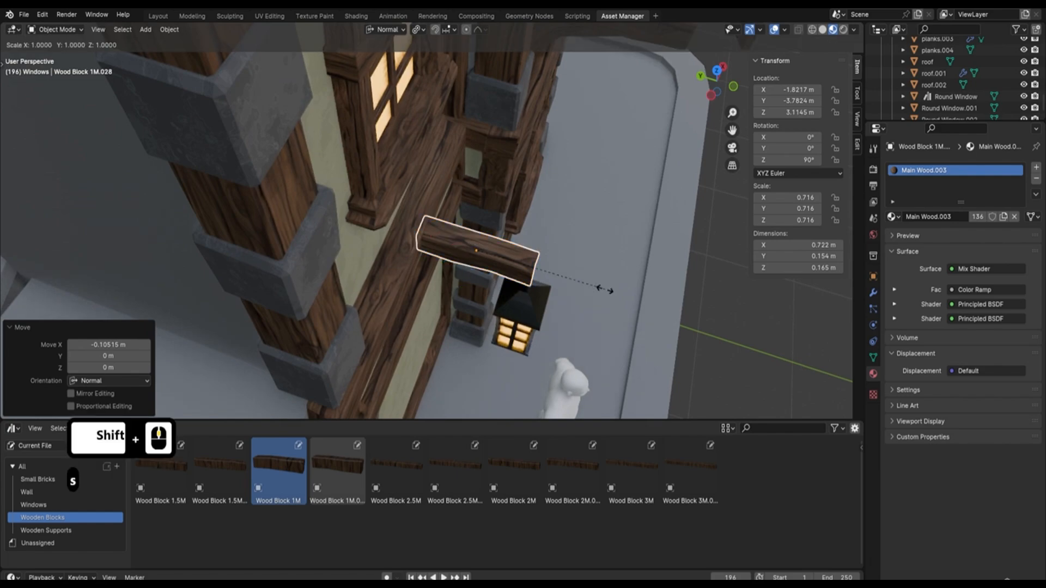
pyautogui.press('y')
pyautogui.press('x')
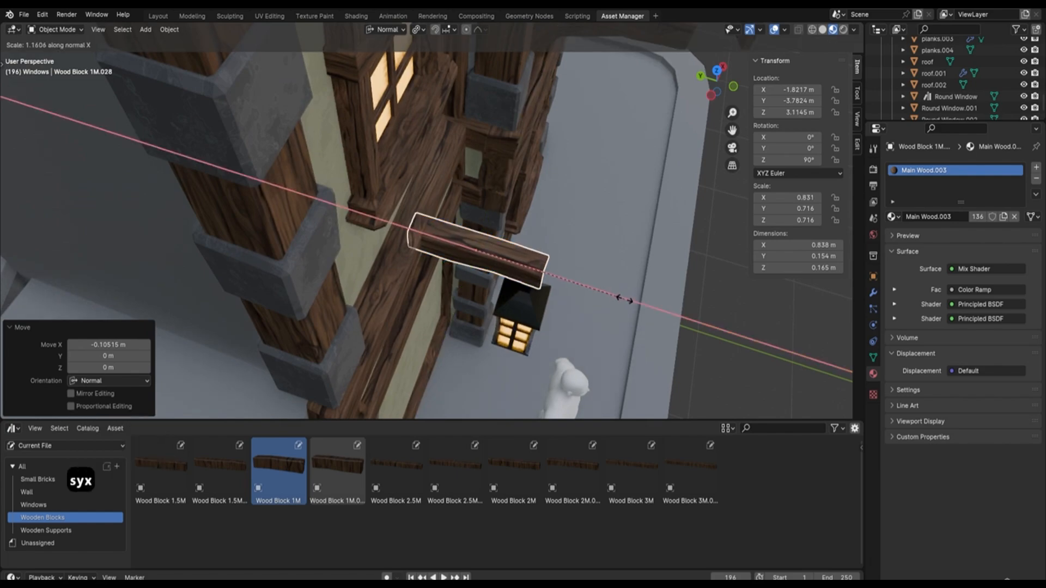
pyautogui.click(619, 298)
# Step: Nudge the wood block up slightly, duplicate it, and place the copy about 0.21 m below, just above the lantern
pyautogui.moveTo(618, 298); pyautogui.dragTo(551, 182, button='middle')
pyautogui.keyDown('shift'); pyautogui.moveTo(481, 80); pyautogui.dragTo(469, 128, button='middle'); pyautogui.keyUp('shift')
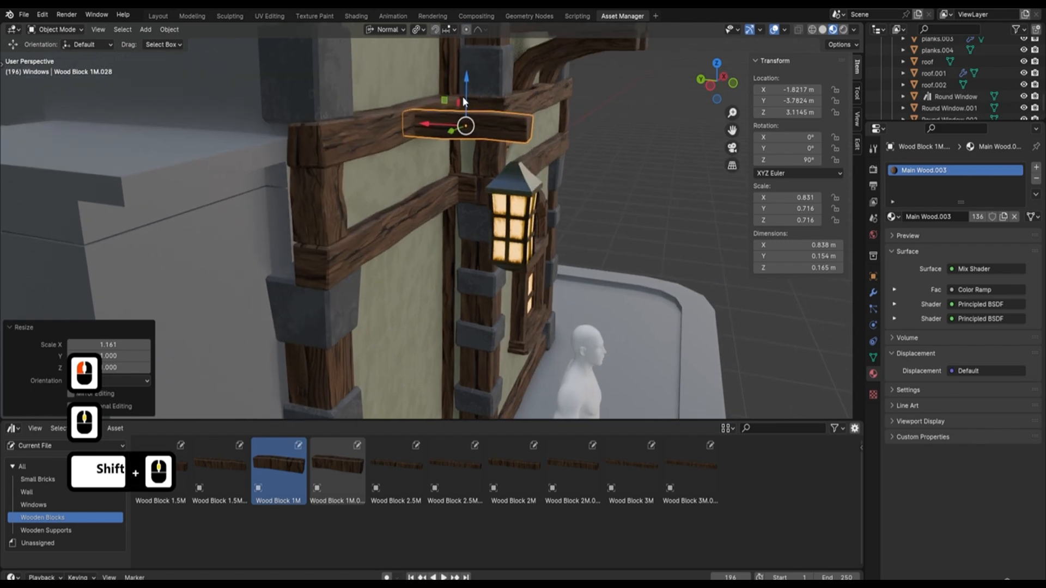
pyautogui.moveTo(468, 96); pyautogui.dragTo(482, 124)
pyautogui.hotkey('shift', 'd')
pyautogui.press('Return')
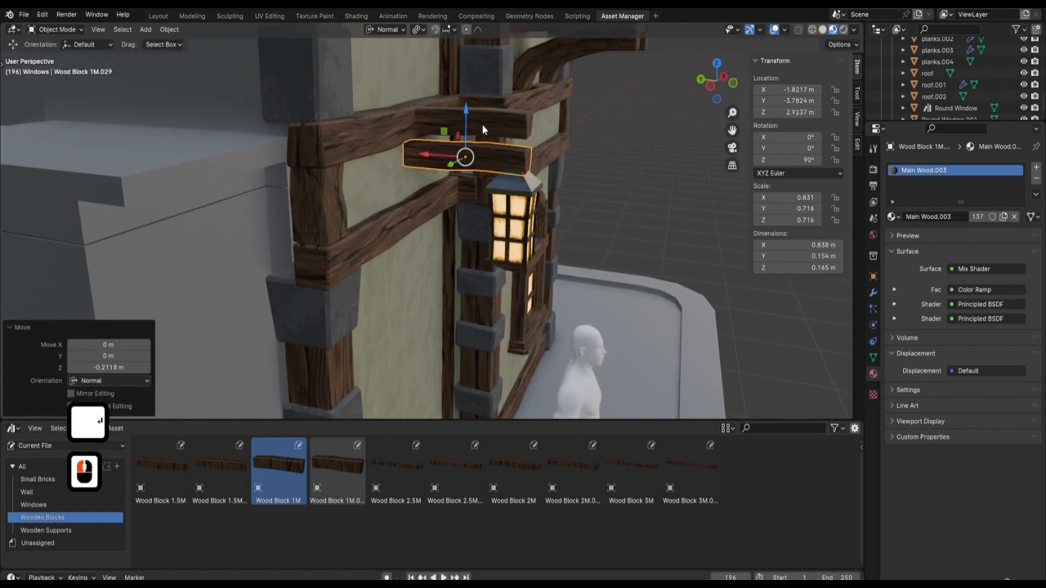
# Step: Rotate the lower wood block copy 180° about Z and 90° about its local X axis
pyautogui.write('rz180')
pyautogui.press('Return')
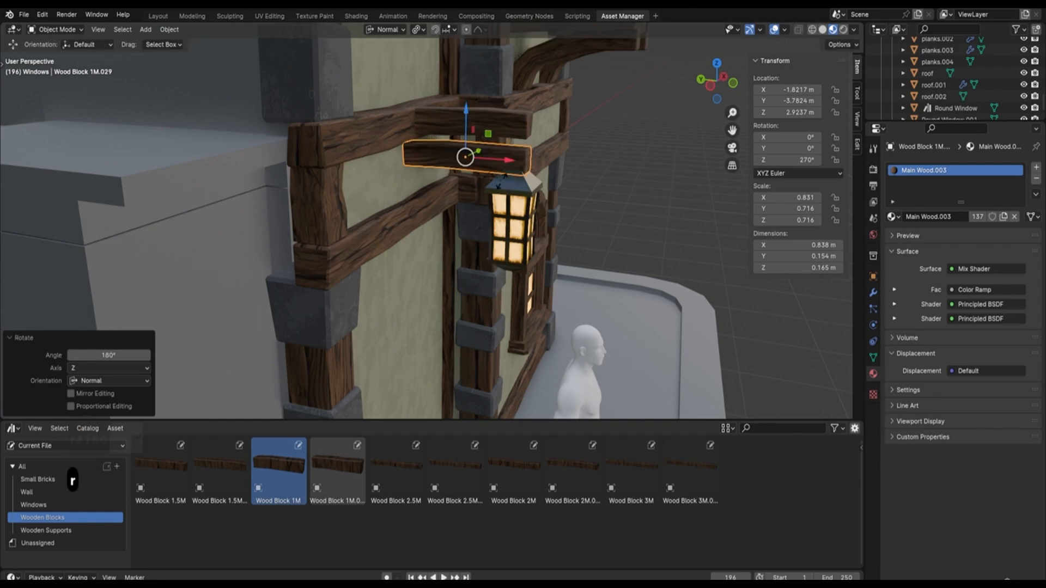
pyautogui.press('r')
pyautogui.press('y')
pyautogui.write('x')
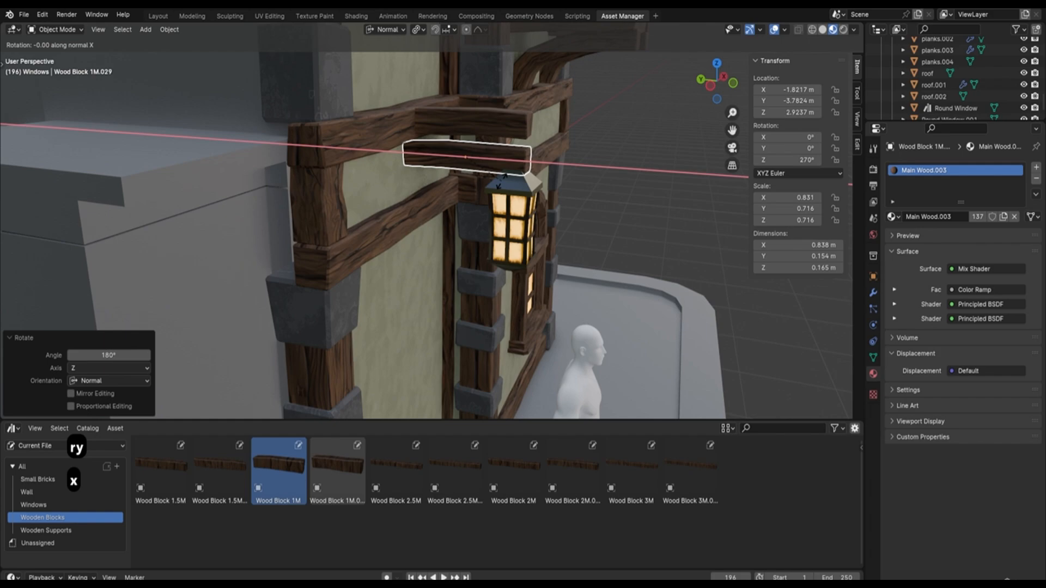
pyautogui.write('90')
pyautogui.press('Return')
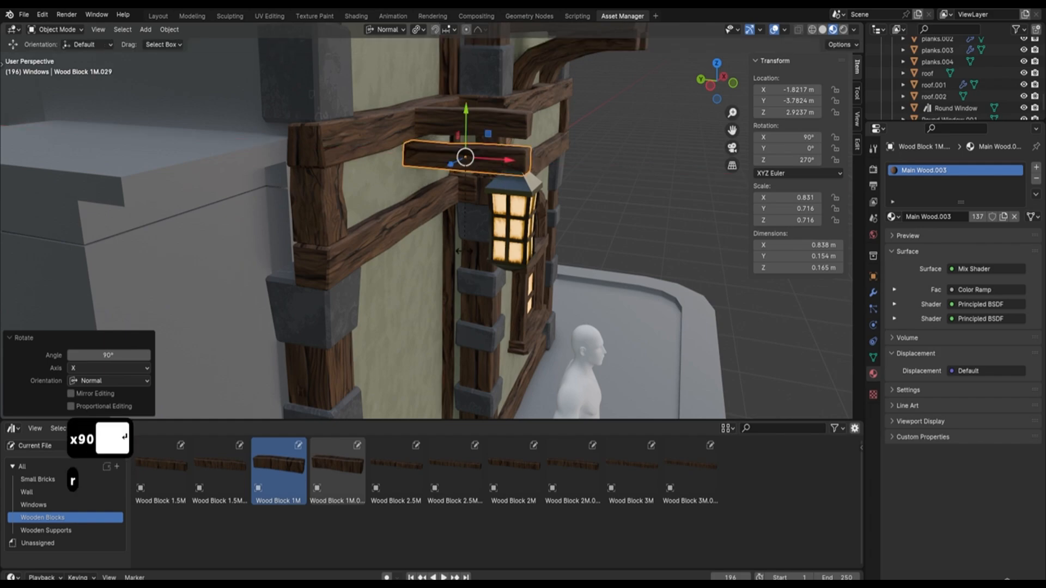
pyautogui.press('r')
pyautogui.press('y')
pyautogui.press('x')
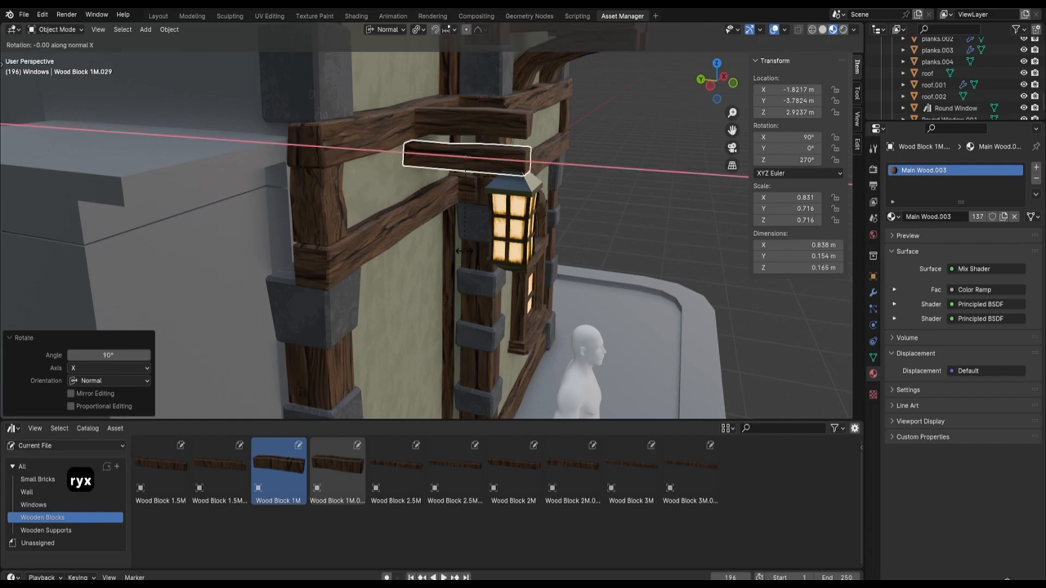
pyautogui.press('z')
pyautogui.rightClick(408, 9)
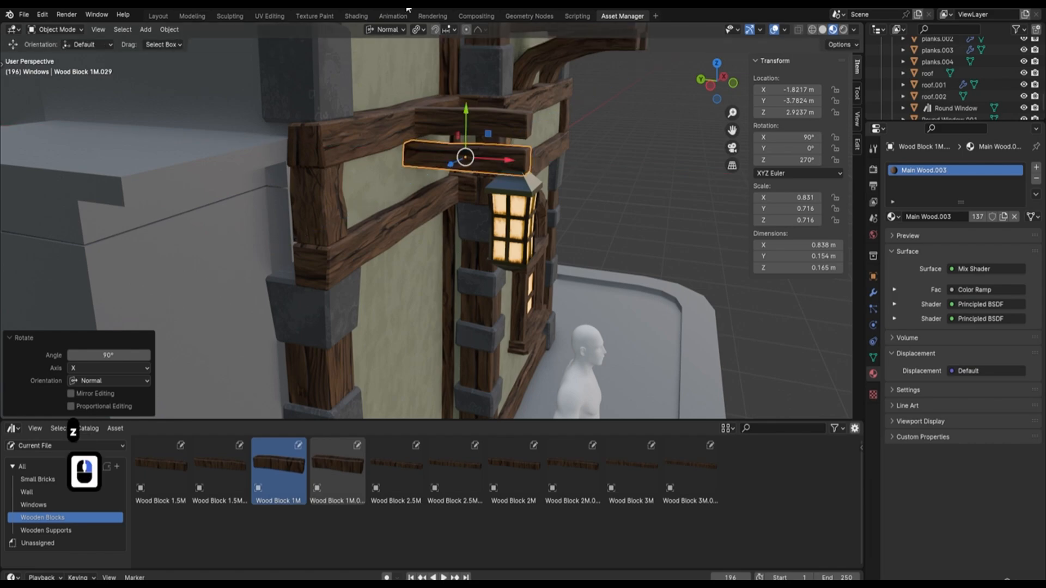
# Step: Switch the transform orientation to Global and rotate the lower wood block about -27.2° about X to make a diagonal brace
pyautogui.click(390, 30)
pyautogui.click(381, 66)
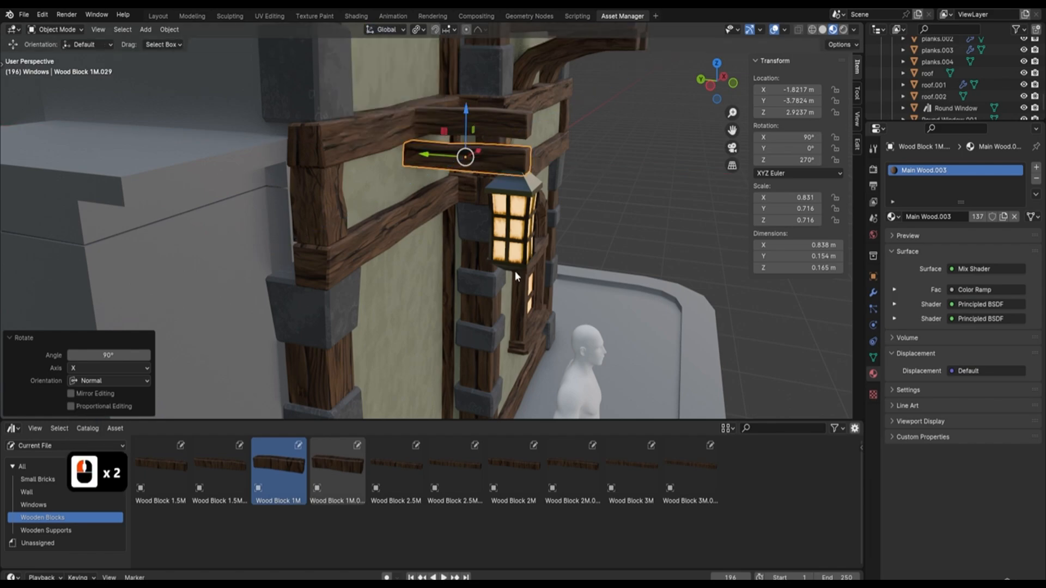
pyautogui.press('r')
pyautogui.press('x')
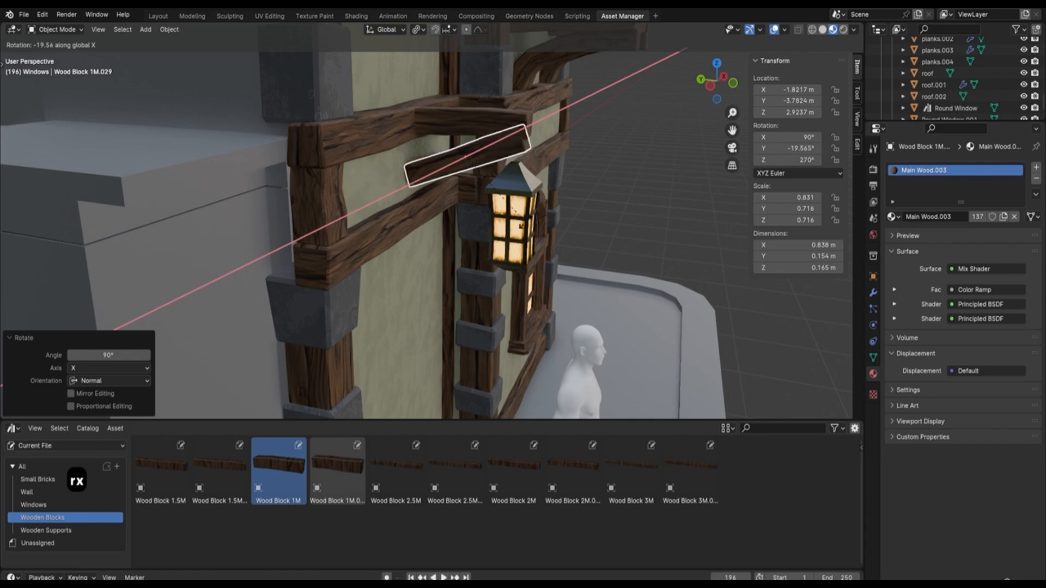
pyautogui.click(521, 207)
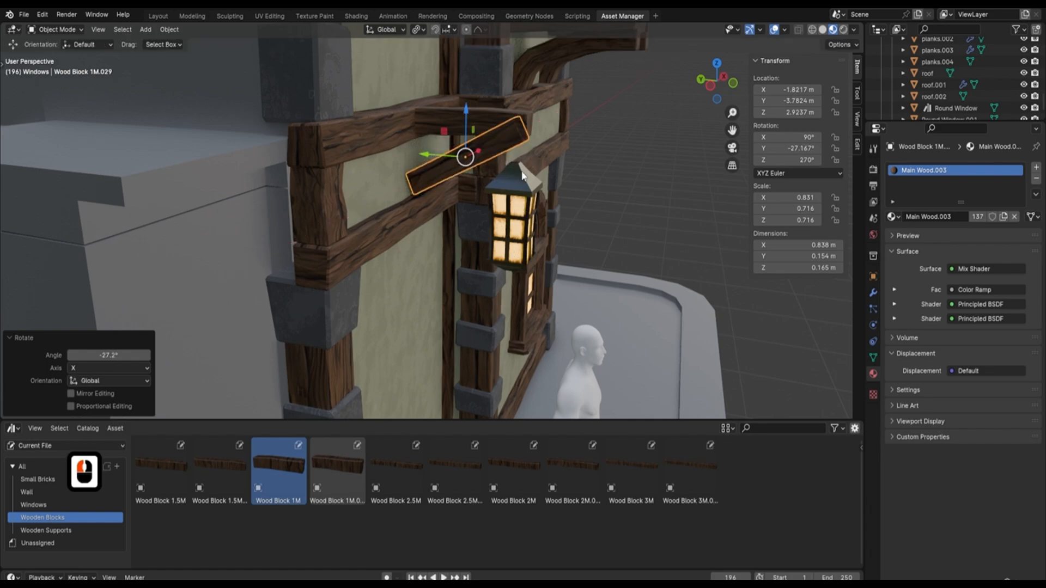
pyautogui.scroll(4, 388, 177)
pyautogui.scroll(-4, 389, 165)
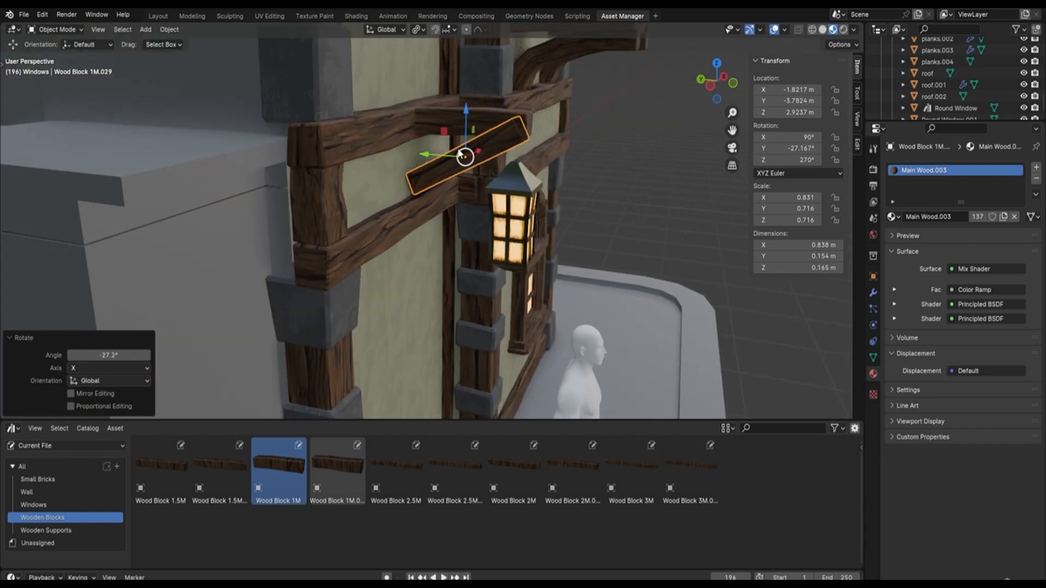
# Step: Move the diagonal wood block about 0.23 m along Y toward the wall and about 0.05 m down
pyautogui.press('g')
pyautogui.press('y')
pyautogui.moveTo(409, 163); pyautogui.dragTo(391, 162)
pyautogui.moveTo(432, 115); pyautogui.dragTo(433, 124)
# Step: Tilt the diagonal wood block a further -13.3° about the global X axis
pyautogui.press('r')
pyautogui.press('x')
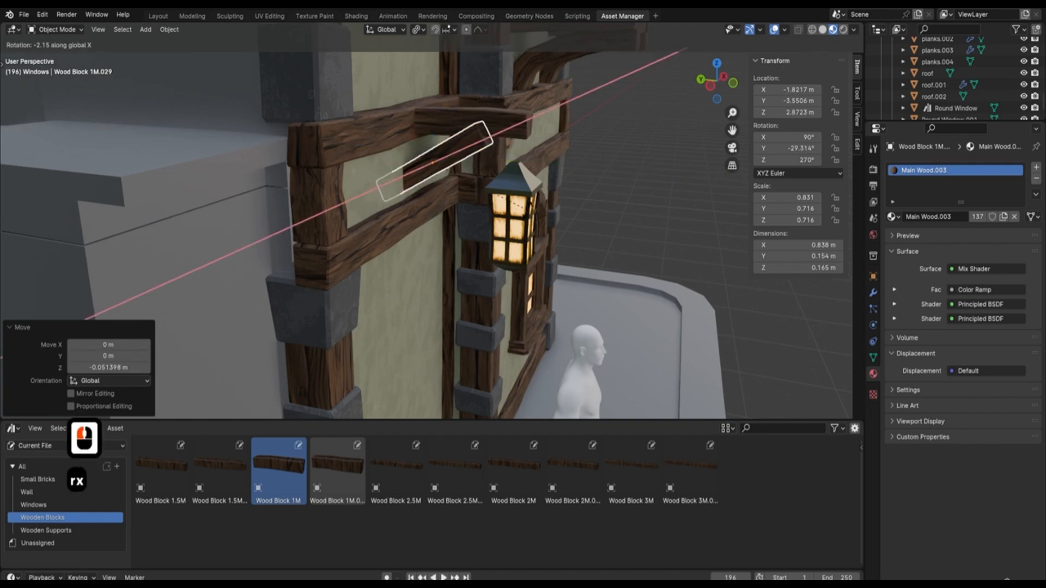
pyautogui.click(537, 194)
# Step: Narrow the diagonal wood block along global X by a factor of about 0.796 and deselect everything
pyautogui.moveTo(599, 171); pyautogui.dragTo(547, 162, button='middle')
pyautogui.scroll(2, 380, 136)
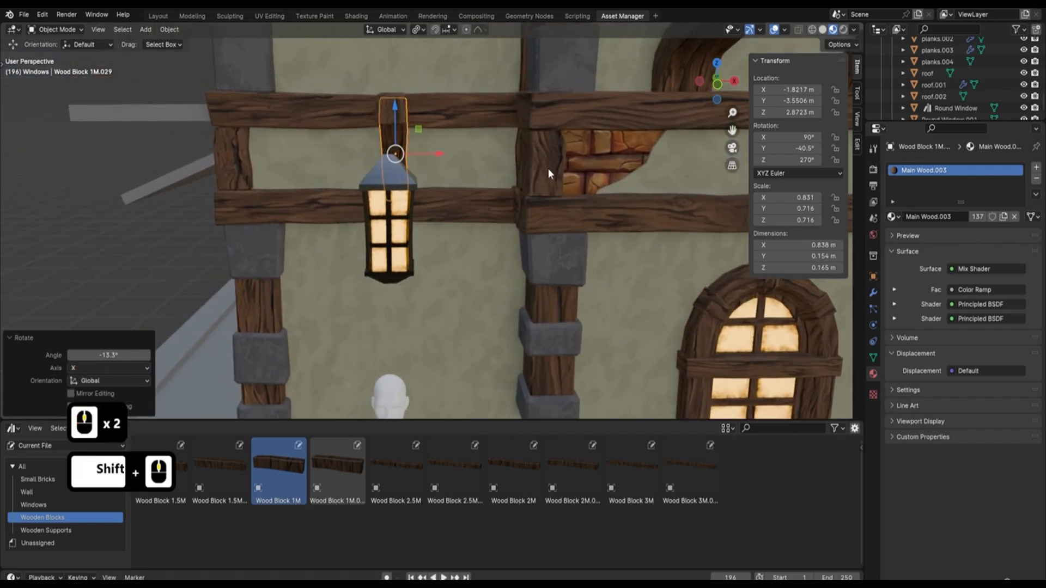
pyautogui.press('s')
pyautogui.press('y')
pyautogui.press('x')
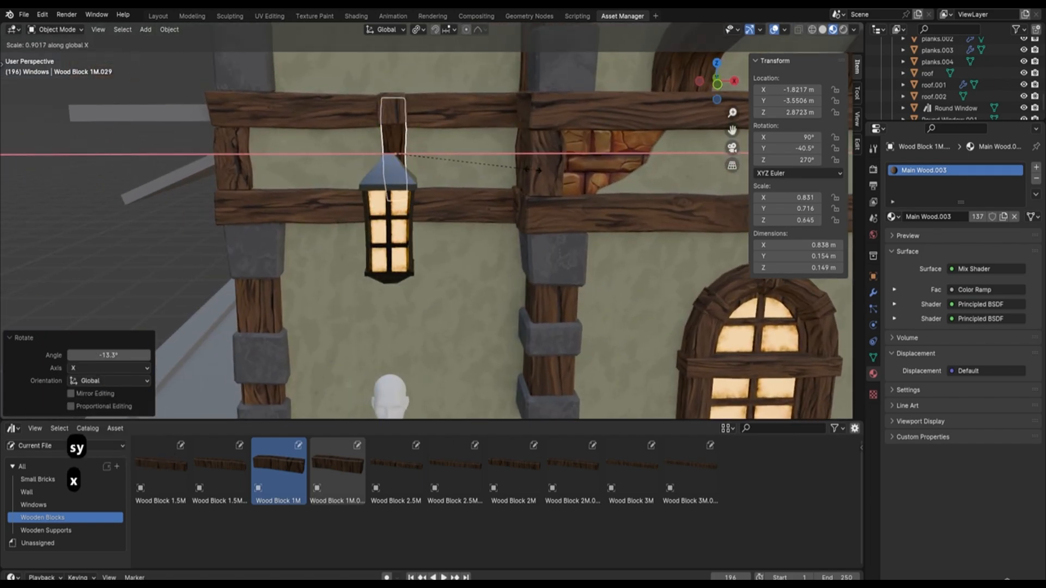
pyautogui.click(516, 169)
pyautogui.moveTo(516, 169); pyautogui.dragTo(594, 143, button='middle')
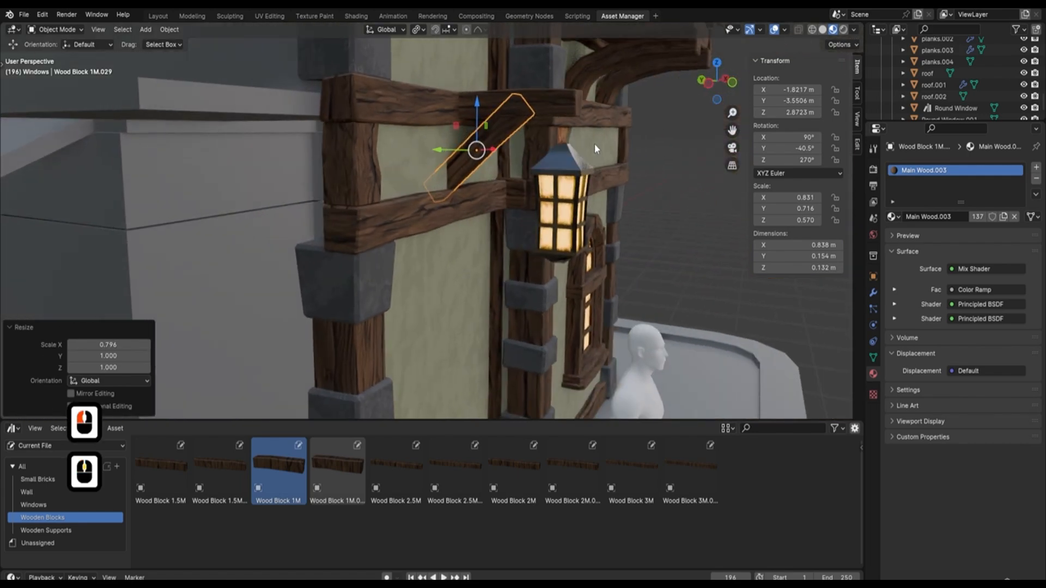
pyautogui.scroll(-3, 594, 143)
pyautogui.press('a')
pyautogui.press('a')
# Step: Switch the asset browser to the User Library and show its Geometry Nodes catalog
pyautogui.scroll(-3, 563, 172)
pyautogui.moveTo(615, 188); pyautogui.dragTo(512, 207, button='middle')
pyautogui.scroll(-4, 435, 218)
pyautogui.keyDown('shift'); pyautogui.moveTo(387, 210); pyautogui.dragTo(456, 211, button='middle'); pyautogui.keyUp('shift')
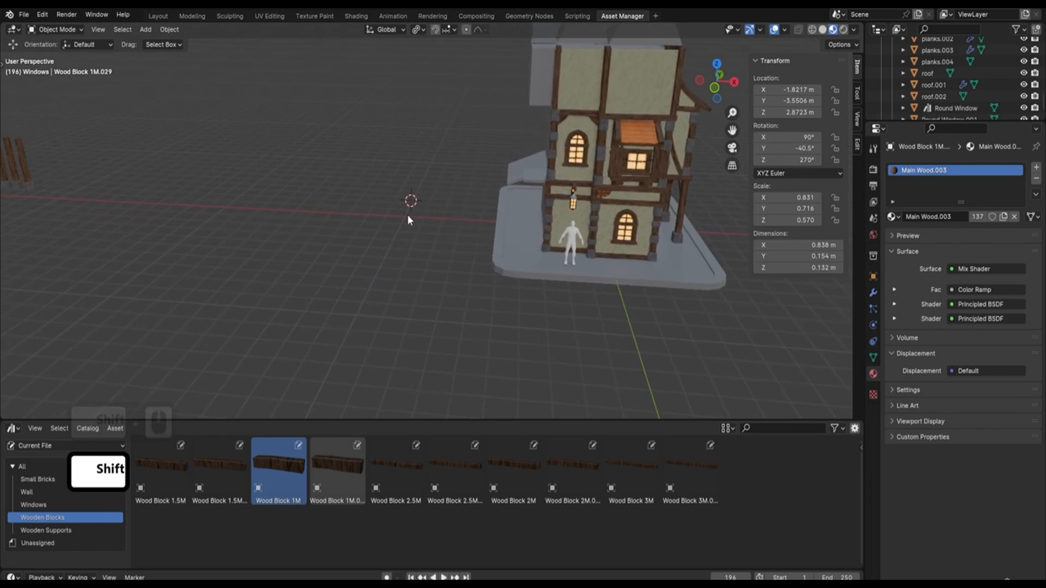
pyautogui.keyDown('shift'); pyautogui.moveTo(210, 230); pyautogui.dragTo(253, 211, button='middle'); pyautogui.keyUp('shift')
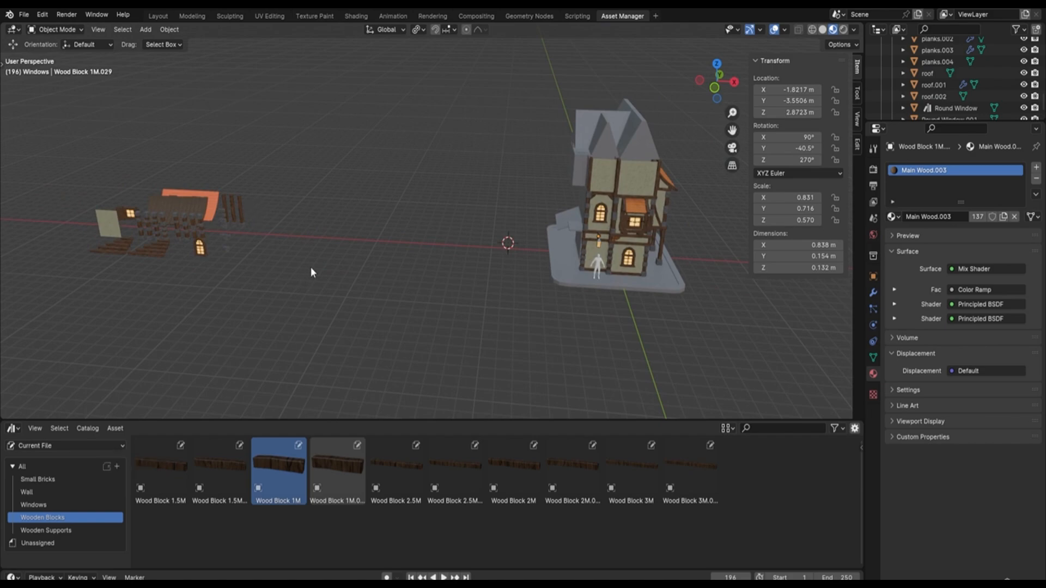
pyautogui.click(105, 446)
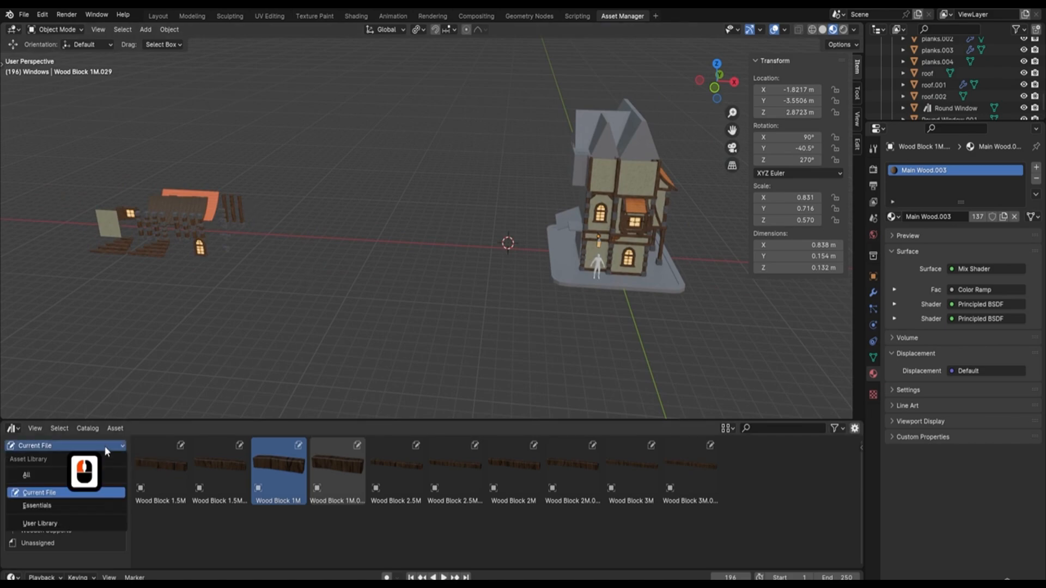
pyautogui.click(51, 522)
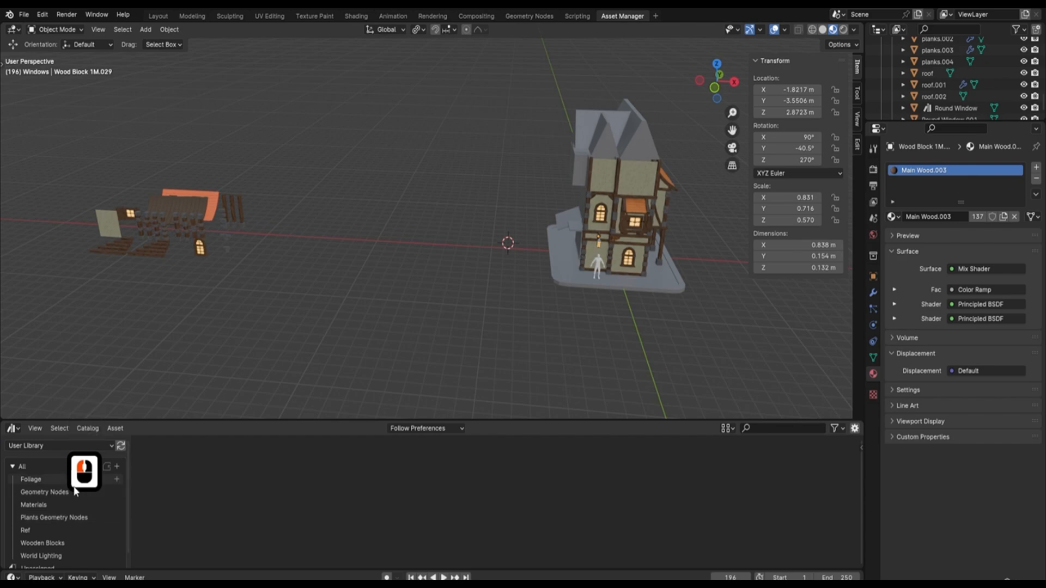
pyautogui.scroll(-1, 65, 526)
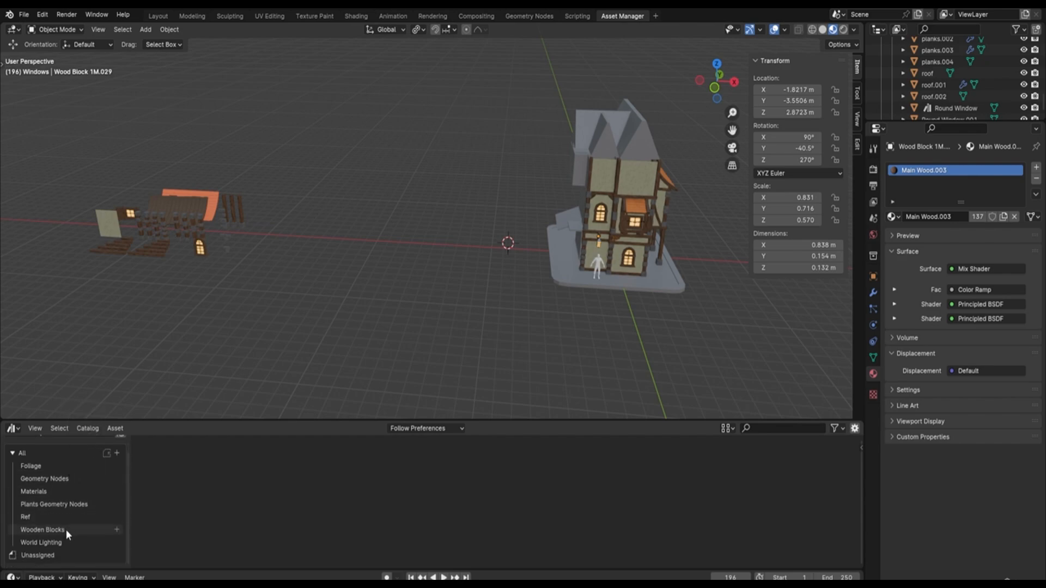
pyautogui.click(53, 479)
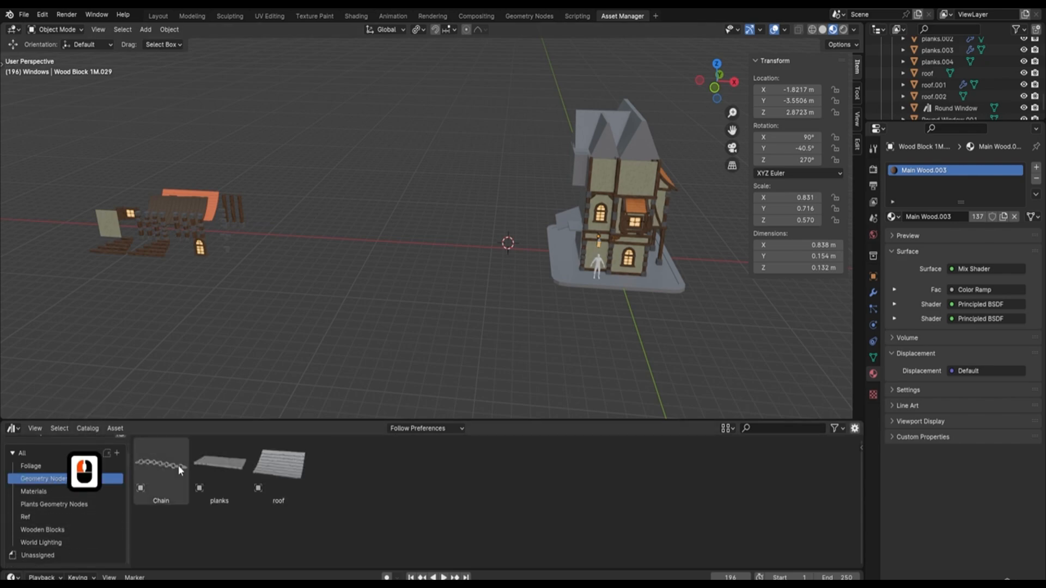
# Step: Add the Chain asset to the scene near the modular kit pieces and move it about -3.56 m along X
pyautogui.moveTo(175, 466); pyautogui.dragTo(287, 234)
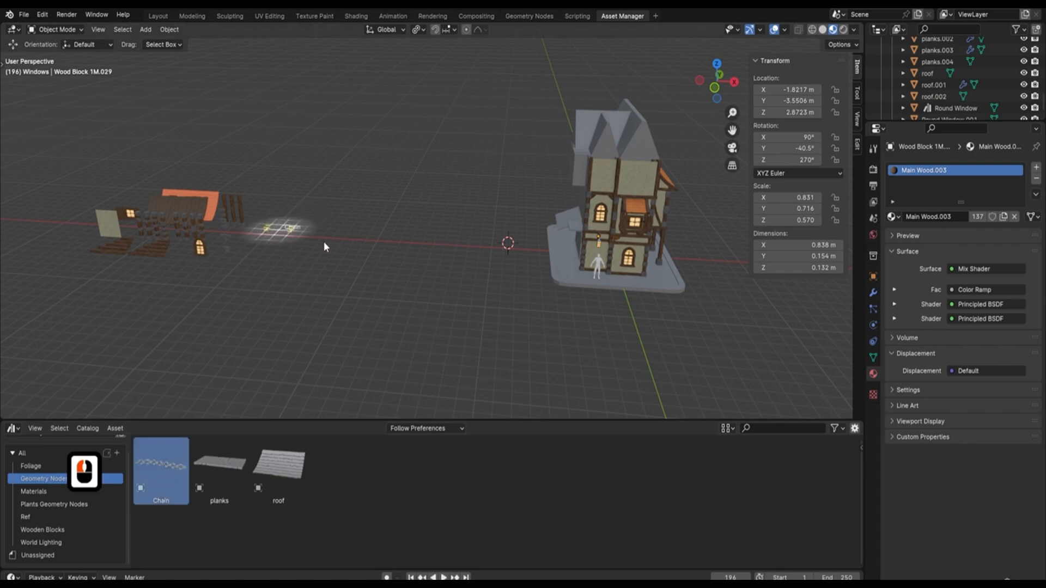
pyautogui.keyDown('shift'); pyautogui.moveTo(280, 246); pyautogui.dragTo(490, 259, button='middle'); pyautogui.keyUp('shift')
pyautogui.scroll(4, 487, 259)
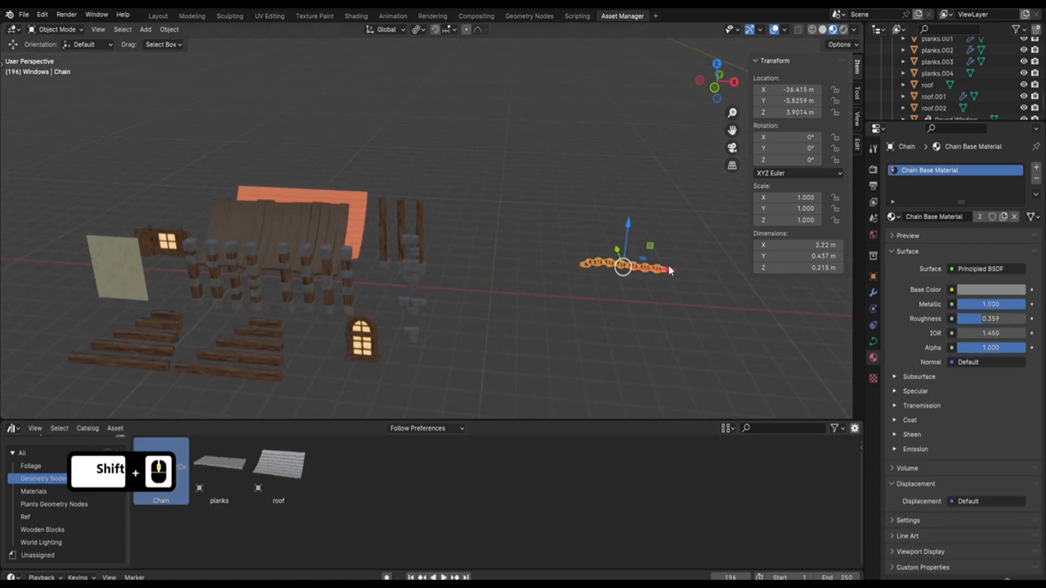
pyautogui.moveTo(668, 266); pyautogui.dragTo(552, 291)
pyautogui.scroll(2, 588, 301)
pyautogui.keyDown('shift'); pyautogui.moveTo(588, 302); pyautogui.dragTo(454, 174, button='middle'); pyautogui.keyUp('shift')
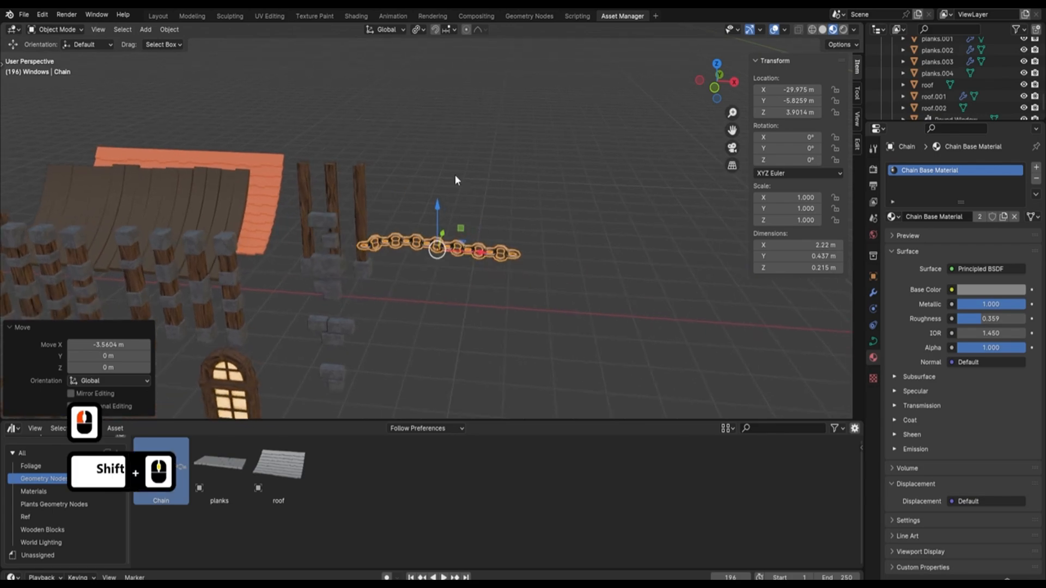
pyautogui.moveTo(441, 279)
pyautogui.mouseDown(button='middle')
pyautogui.moveTo(431, 257)
pyautogui.moveTo(445, 293)
pyautogui.mouseUp(button='middle')
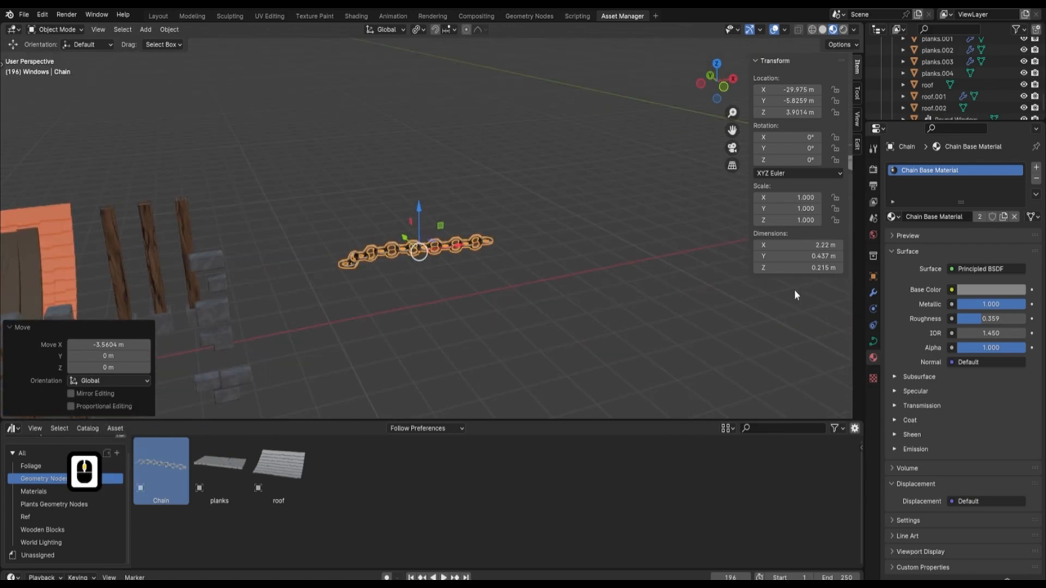
# Step: Show the chain's modifier settings, open its node tree in the Geometry Nodes workspace, and frame the chain in the viewport
pyautogui.click(871, 292)
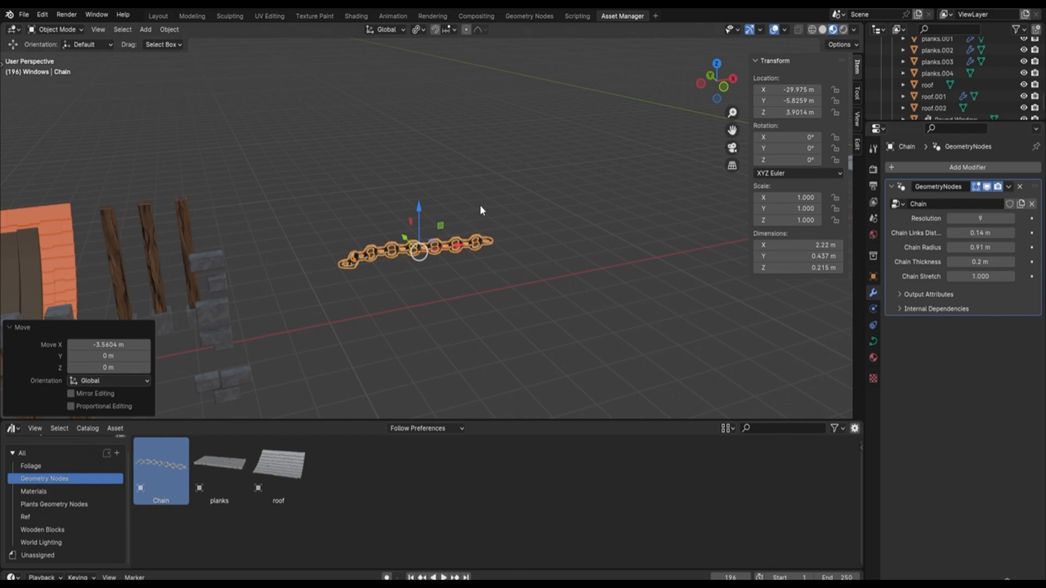
pyautogui.click(531, 16)
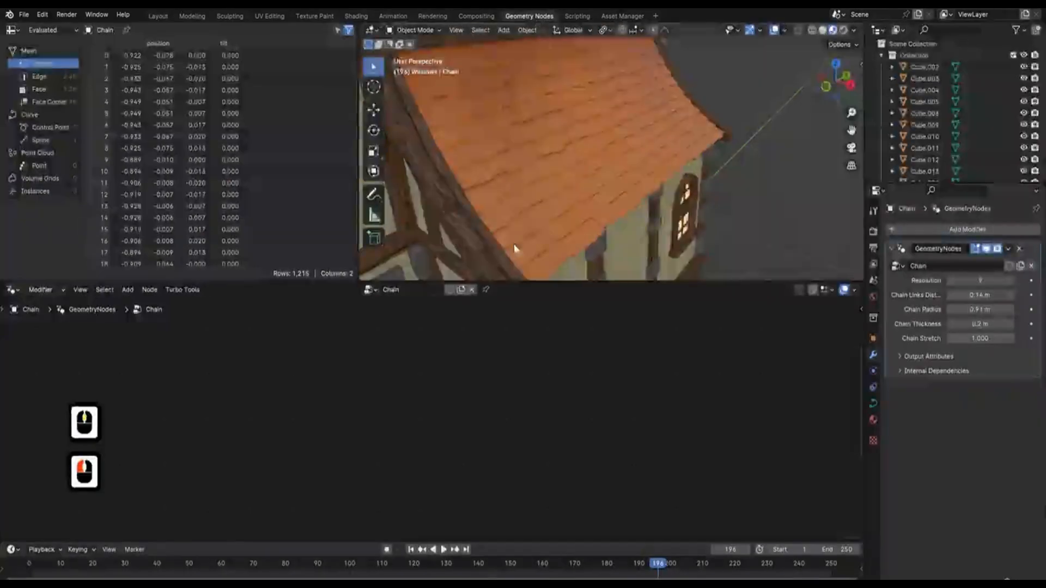
pyautogui.moveTo(615, 168); pyautogui.dragTo(474, 330, button='middle')
pyautogui.press('KP_Decimal')
pyautogui.scroll(-9, 414, 357)
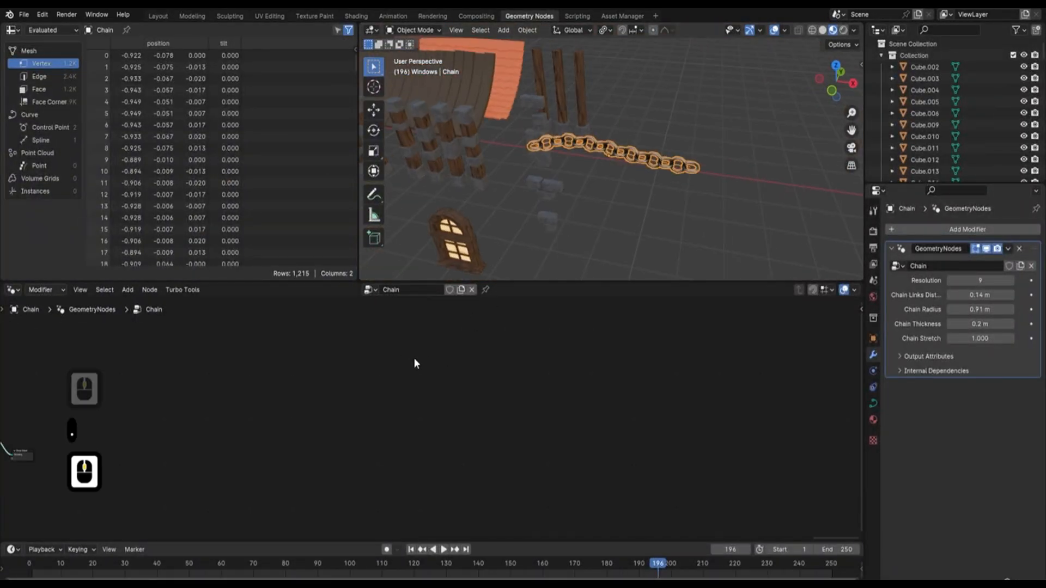
pyautogui.moveTo(305, 386); pyautogui.dragTo(469, 344, button='middle')
pyautogui.scroll(8, 394, 337)
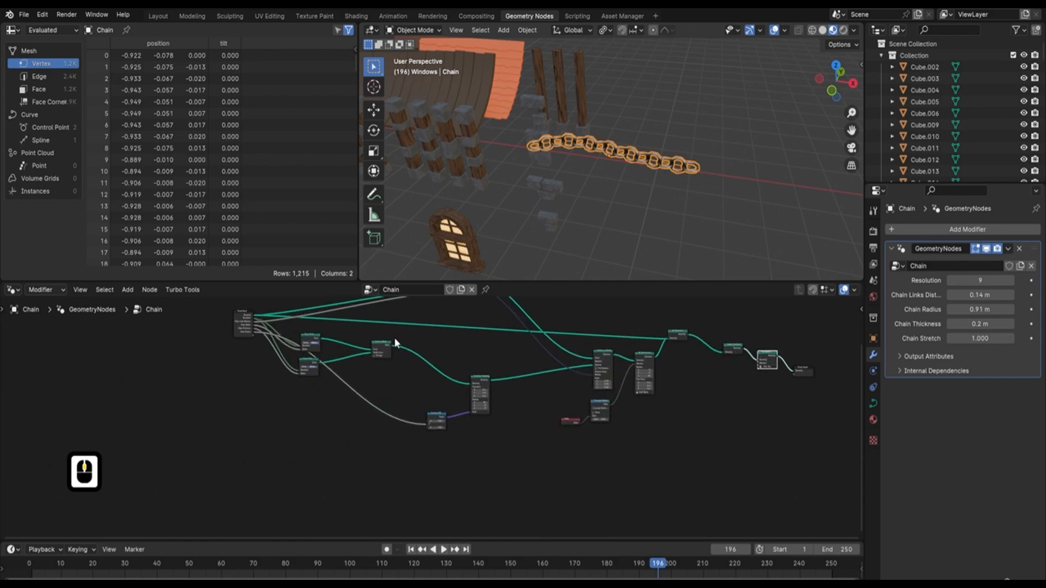
# Step: Examine the Chain node tree from the Group Input and Curve Circle nodes through the instancing nodes to the output
pyautogui.moveTo(566, 165); pyautogui.dragTo(637, 134, button='middle')
pyautogui.scroll(3, 598, 165)
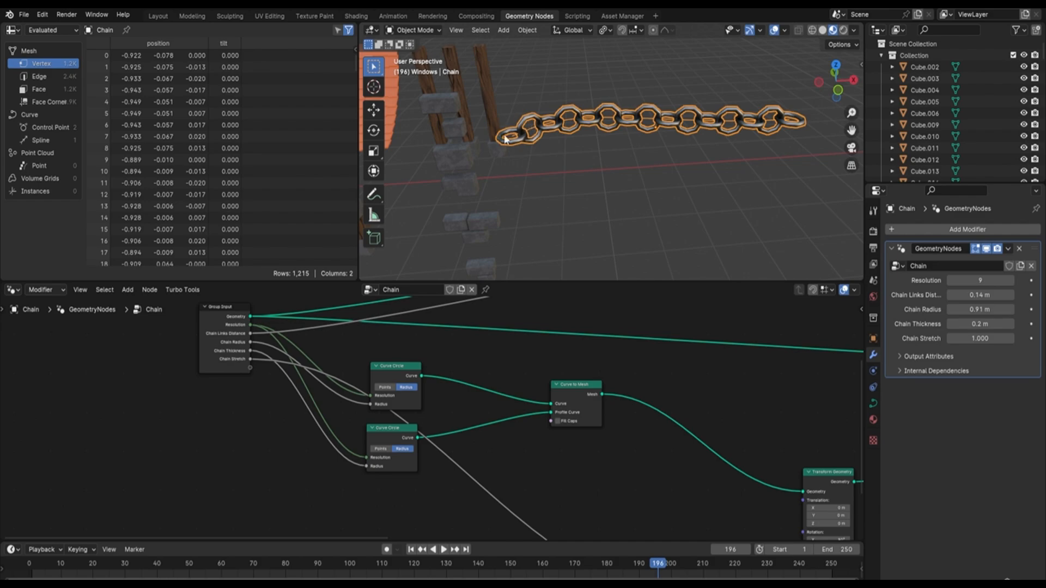
pyautogui.scroll(-3, 490, 392)
pyautogui.moveTo(654, 425); pyautogui.dragTo(493, 417, button='middle')
pyautogui.scroll(-3, 446, 425)
pyautogui.moveTo(523, 452); pyautogui.dragTo(371, 445, button='middle')
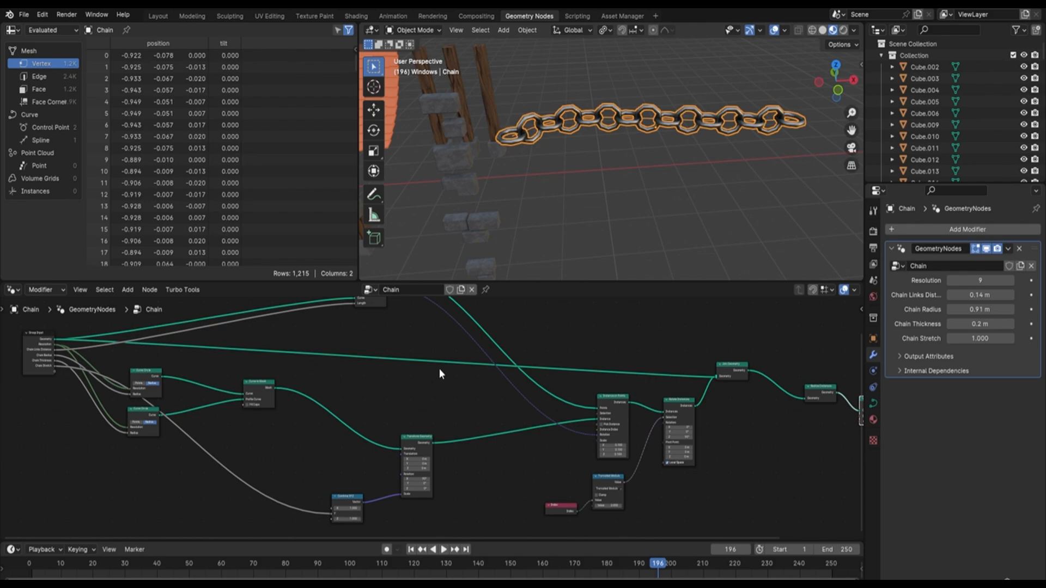
pyautogui.moveTo(581, 406); pyautogui.dragTo(509, 366, button='middle')
pyautogui.scroll(1, 591, 358)
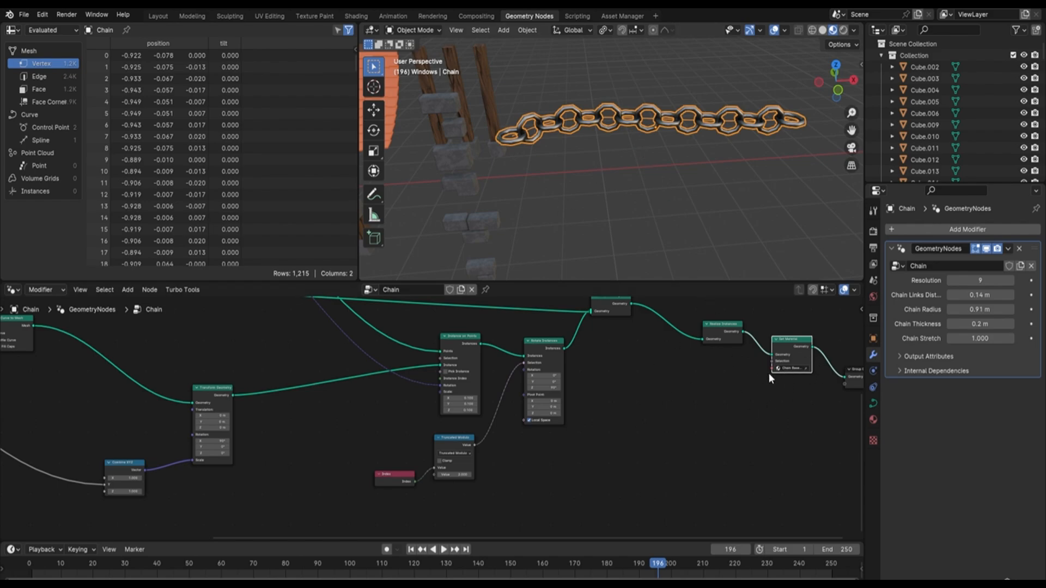
pyautogui.scroll(-2, 605, 384)
pyautogui.scroll(7, 679, 411)
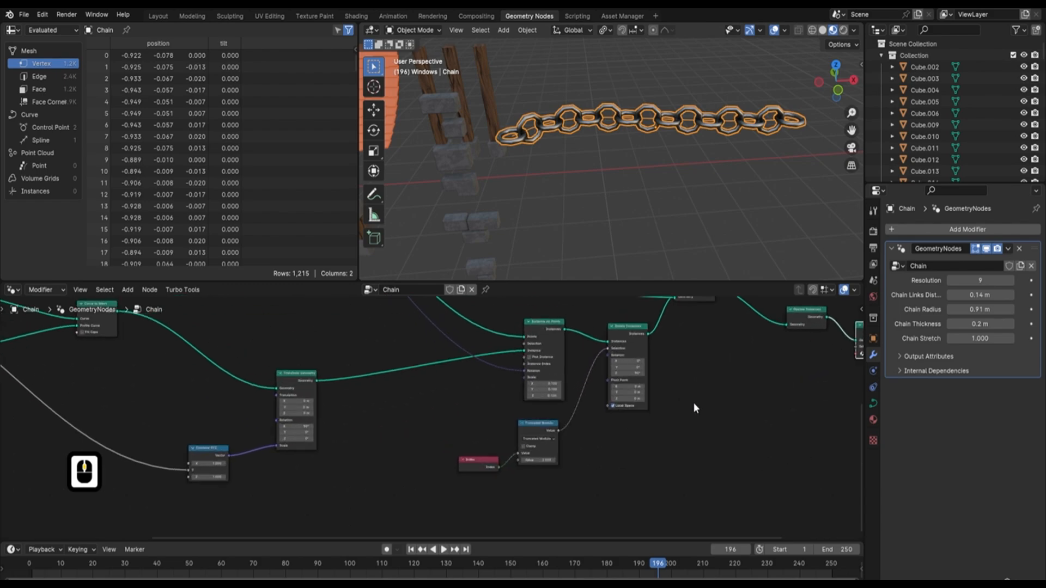
pyautogui.moveTo(744, 389); pyautogui.dragTo(787, 409, button='middle')
pyautogui.scroll(-6, 490, 405)
pyautogui.moveTo(100, 357); pyautogui.dragTo(392, 407, button='middle')
pyautogui.scroll(3, 392, 409)
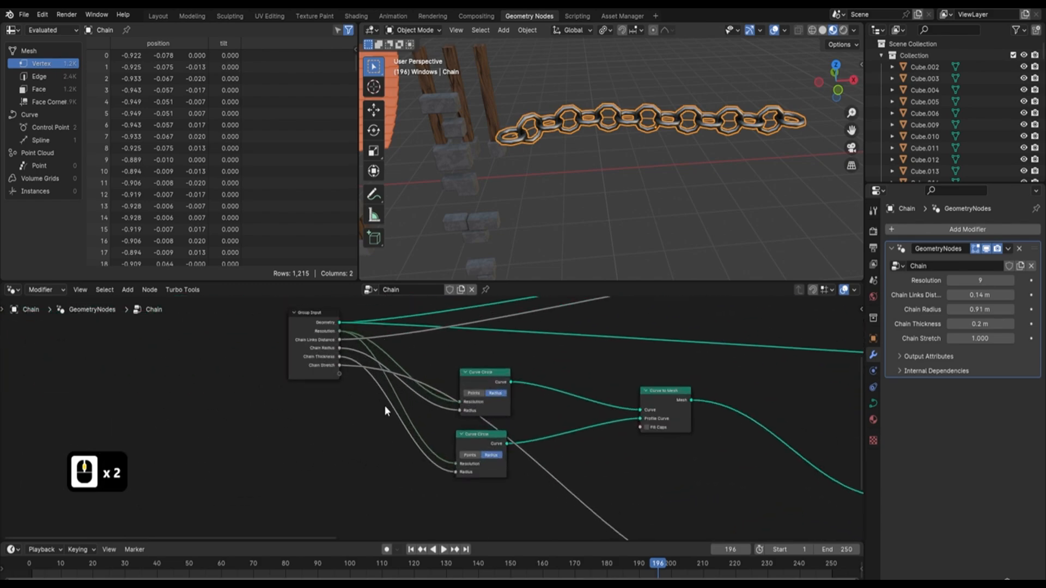
# Step: Expose the Set Material node's Material input as a modifier parameter by connecting a new Group Input node to it
pyautogui.scroll(-9, 649, 416)
pyautogui.moveTo(705, 391); pyautogui.dragTo(403, 324, button='middle')
pyautogui.scroll(4, 533, 384)
pyautogui.scroll(4, 533, 384)
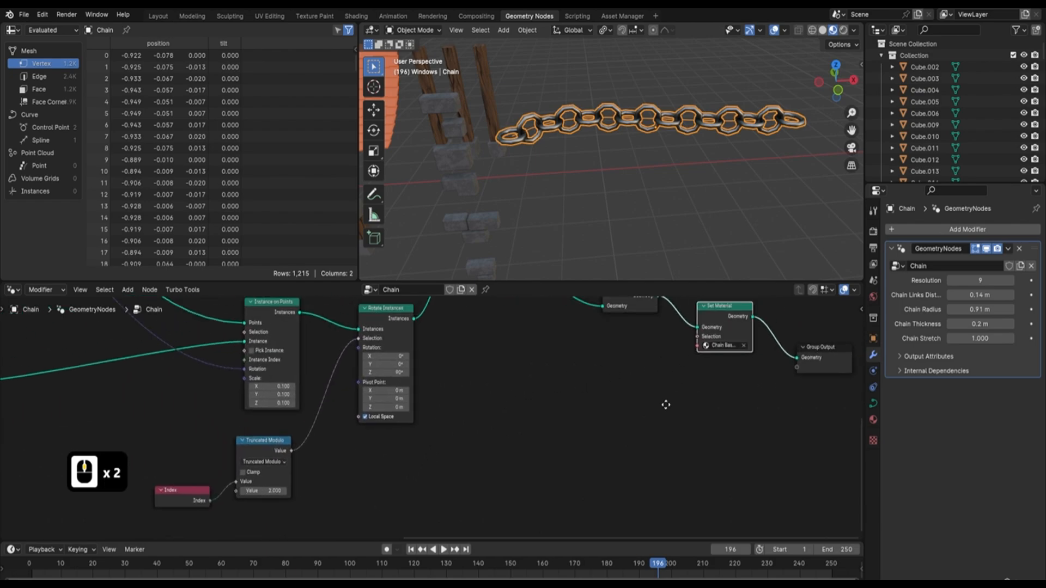
pyautogui.moveTo(684, 366); pyautogui.dragTo(490, 406)
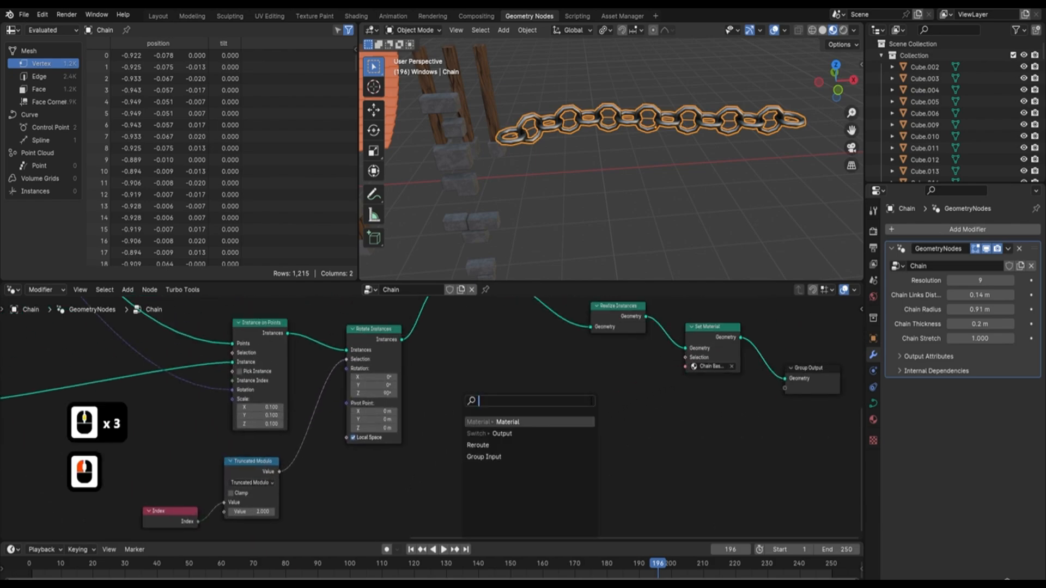
pyautogui.write('gr')
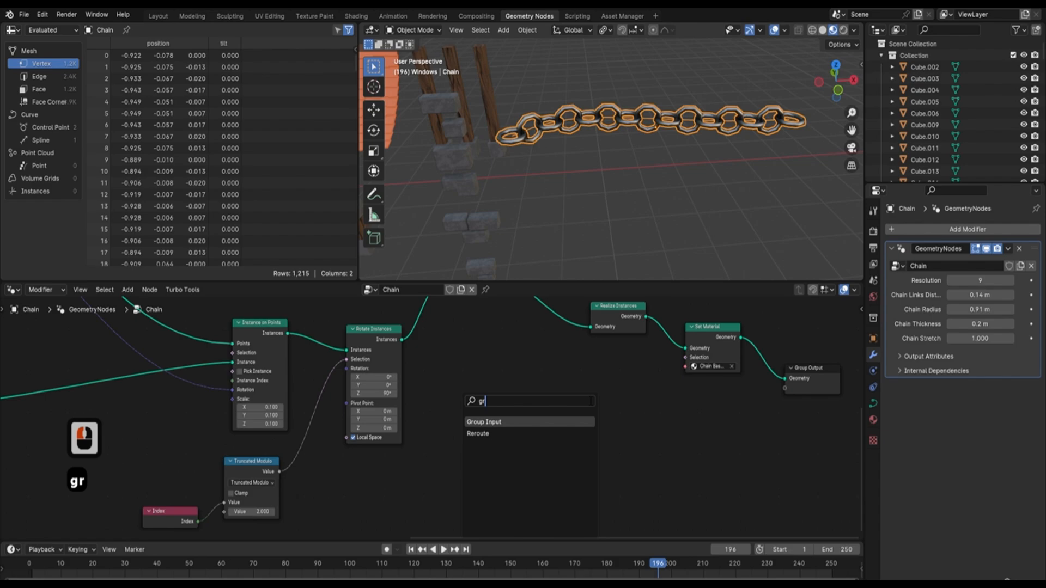
pyautogui.click(549, 422)
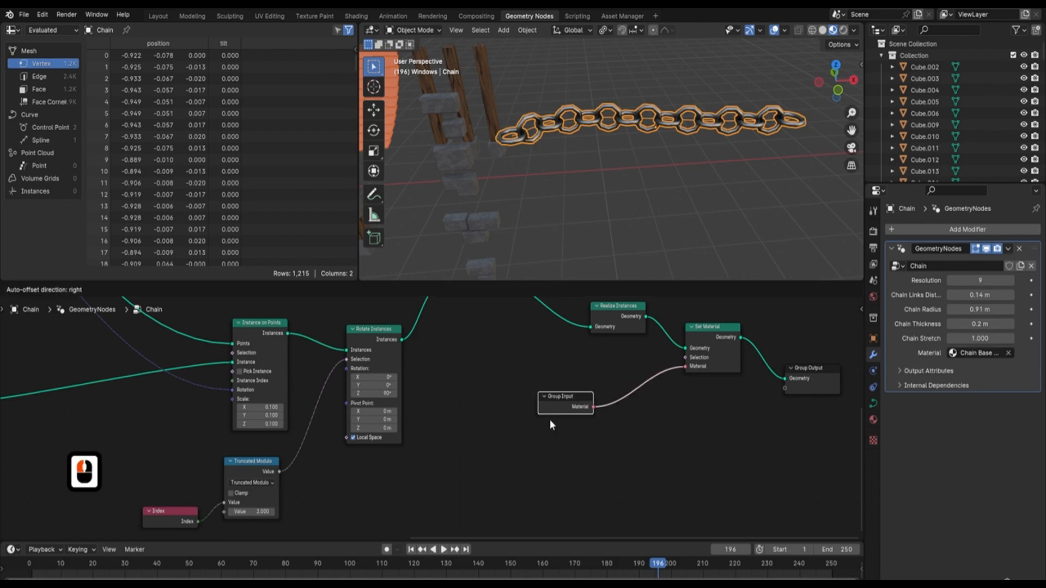
pyautogui.click(550, 421)
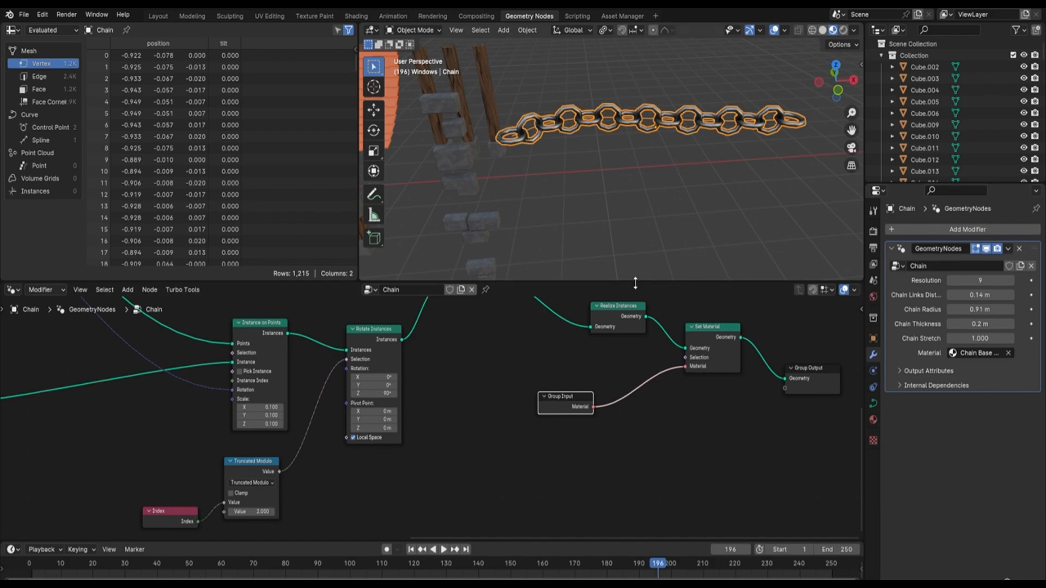
pyautogui.scroll(-2, 580, 355)
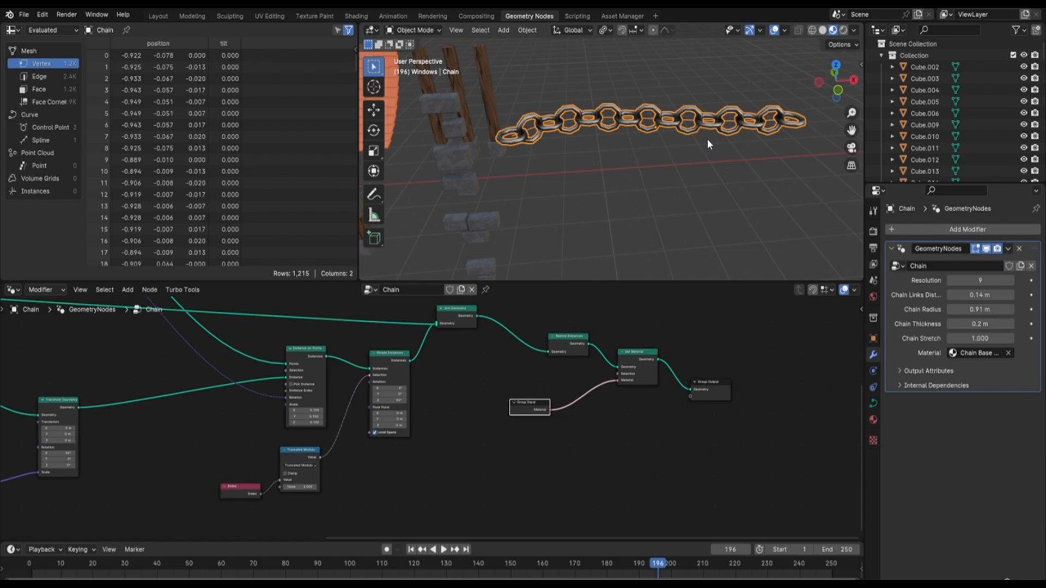
# Step: Adjust the chain's mesh detail by setting the modifier's Resolution to 13
pyautogui.scroll(3, 708, 138)
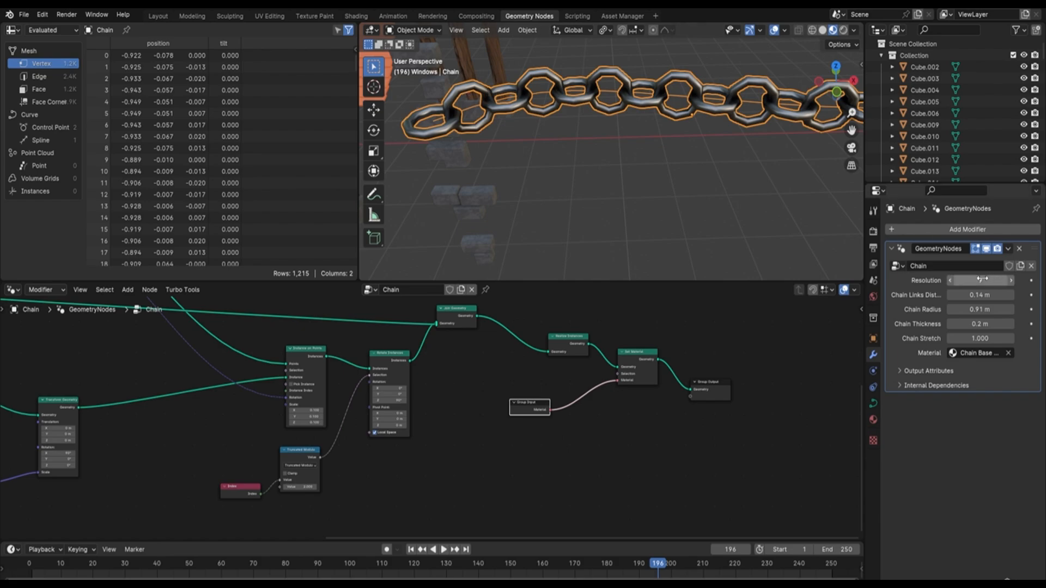
pyautogui.moveTo(983, 281); pyautogui.dragTo(997, 281)
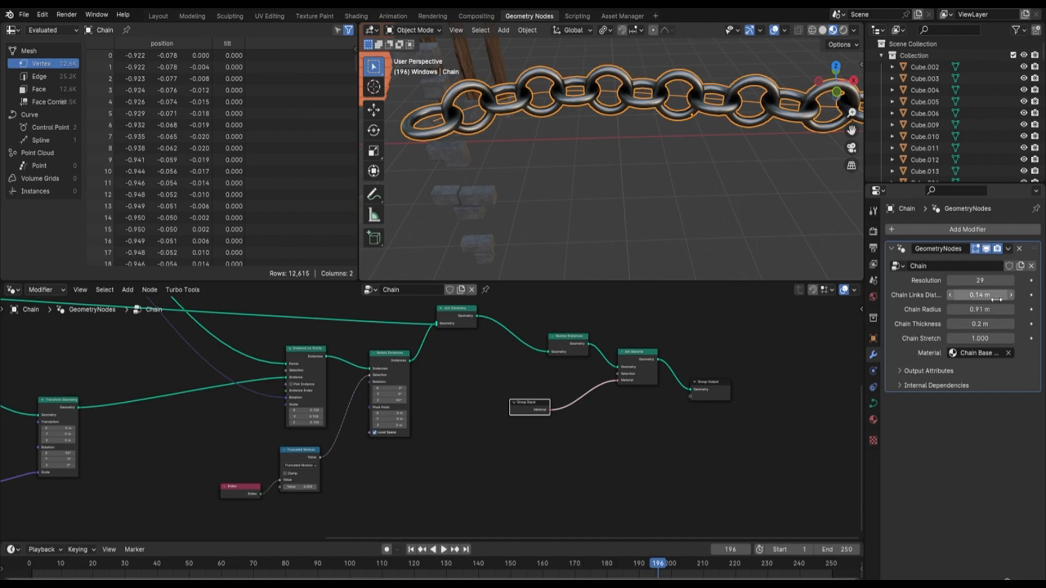
pyautogui.moveTo(983, 280); pyautogui.dragTo(971, 280)
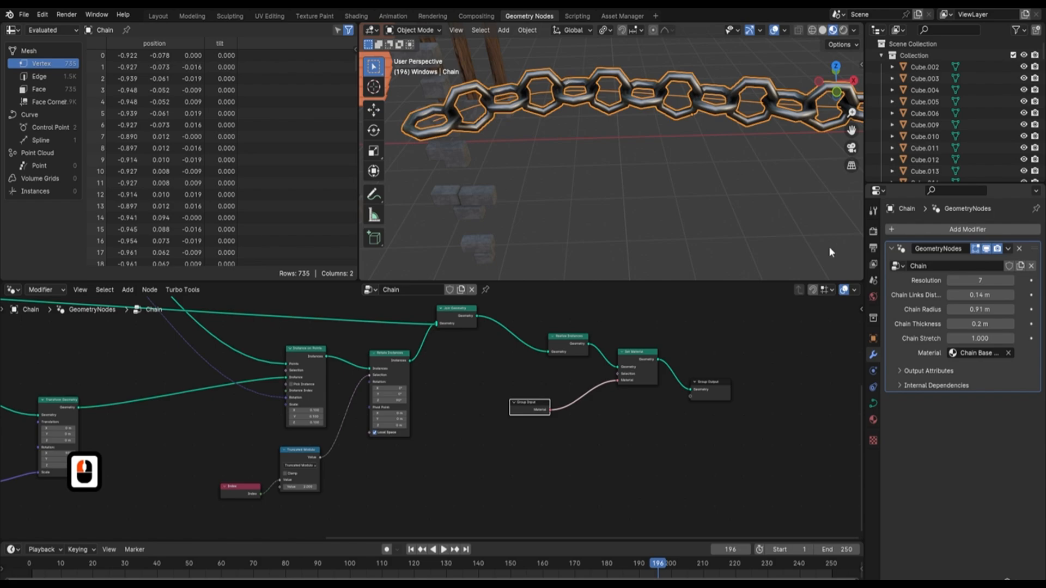
pyautogui.click(1011, 280)
pyautogui.click(1011, 280)
pyautogui.click(1011, 281)
pyautogui.click(1011, 280)
pyautogui.click(1011, 280)
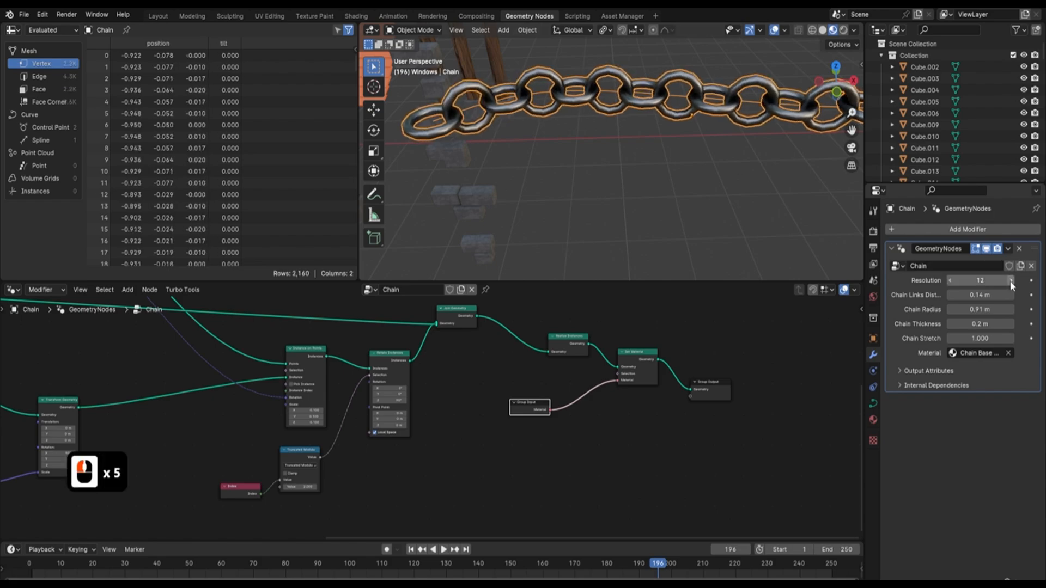
pyautogui.click(1010, 280)
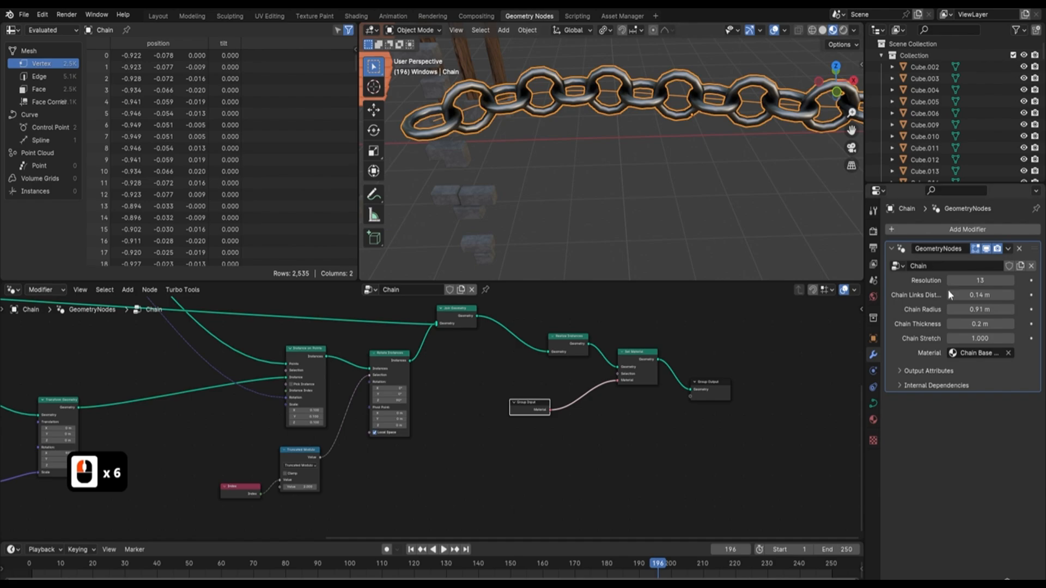
# Step: Set the chain's radius to 0.914 m, its thickness to 0.27 m and the distance between links to 0.134 m
pyautogui.moveTo(972, 296)
pyautogui.mouseDown()
pyautogui.moveTo(994, 296)
pyautogui.moveTo(972, 296)
pyautogui.moveTo(976, 309)
pyautogui.mouseUp()
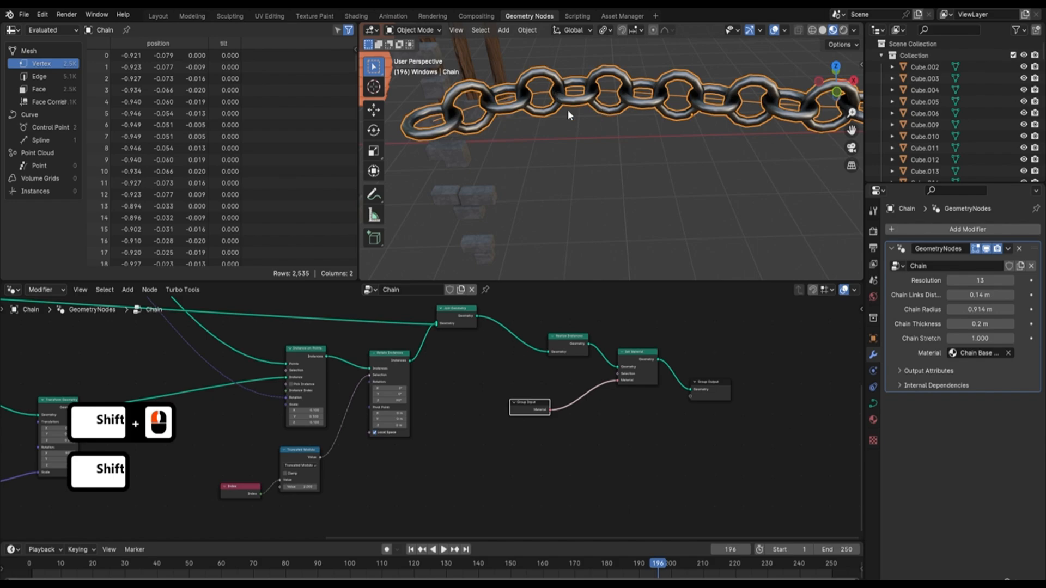
pyautogui.moveTo(980, 323); pyautogui.dragTo(987, 324)
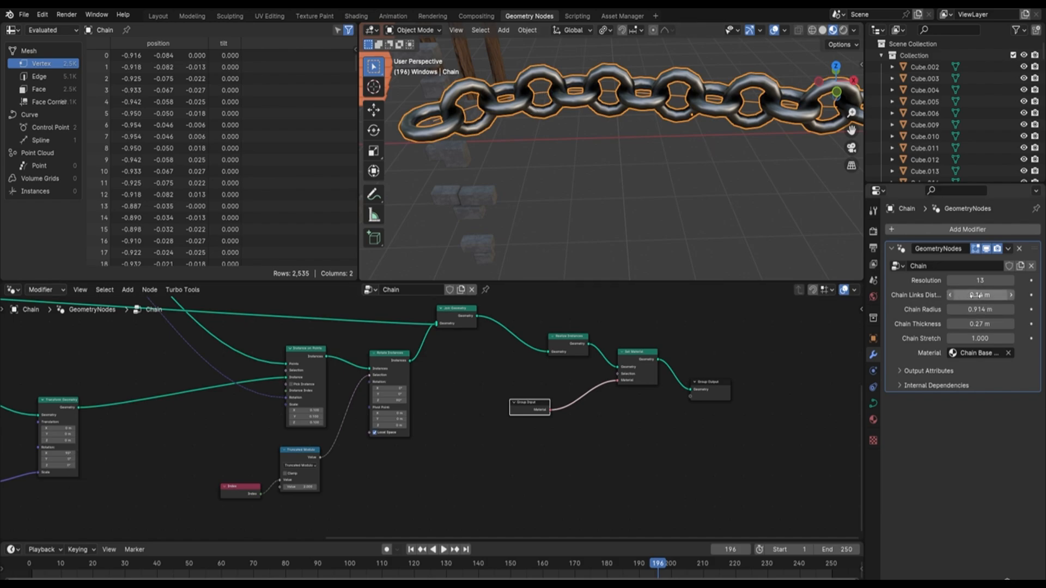
pyautogui.keyDown('shift'); pyautogui.moveTo(990, 296); pyautogui.dragTo(976, 295); pyautogui.keyUp('shift')
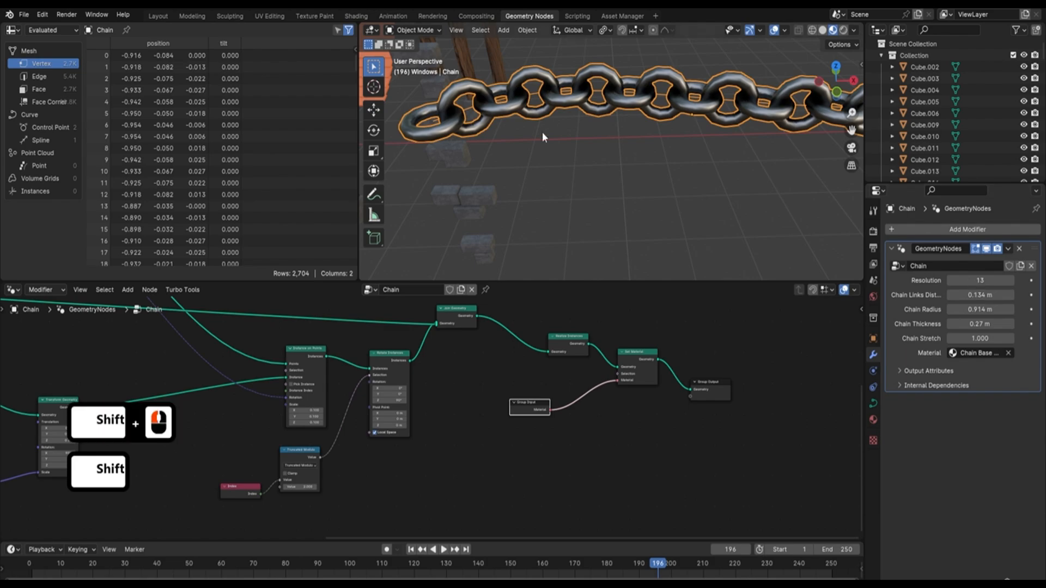
pyautogui.scroll(-1, 539, 143)
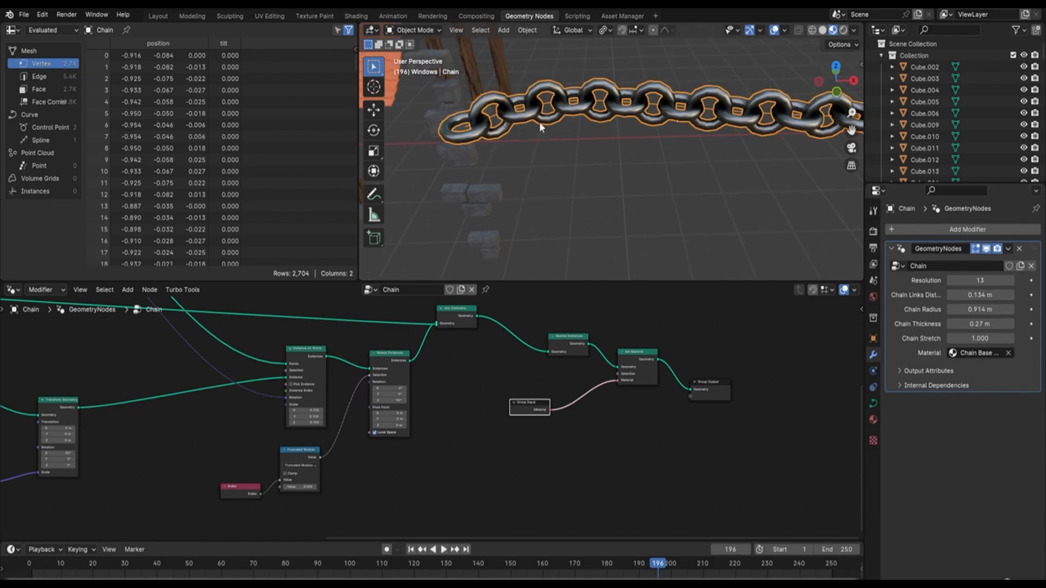
pyautogui.scroll(-3, 508, 133)
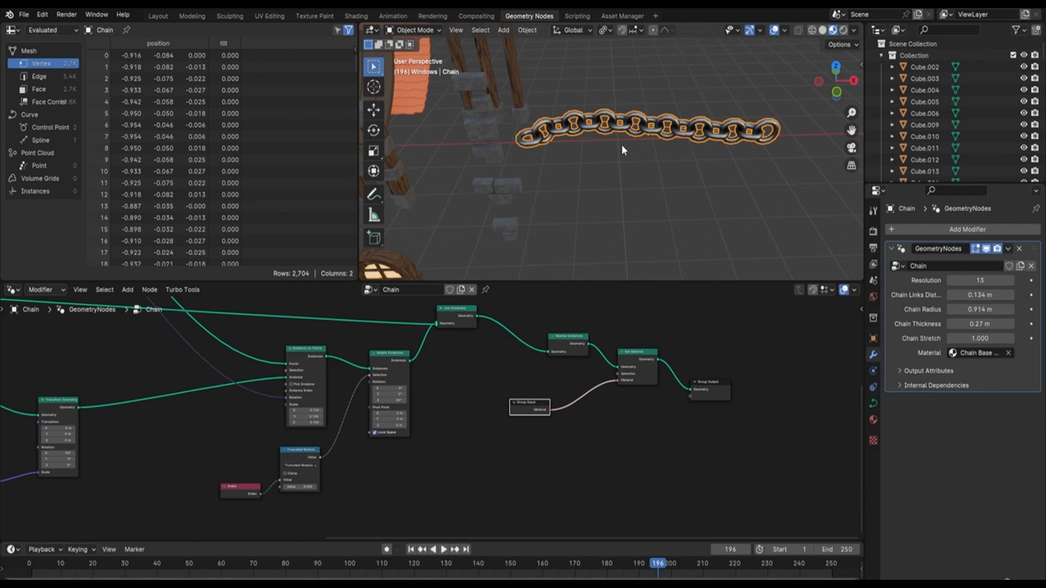
# Step: Try a Chain Stretch of 1.190 on the chain and undo the change
pyautogui.moveTo(980, 339); pyautogui.dragTo(1000, 338)
pyautogui.moveTo(654, 126); pyautogui.dragTo(547, 113, button='middle')
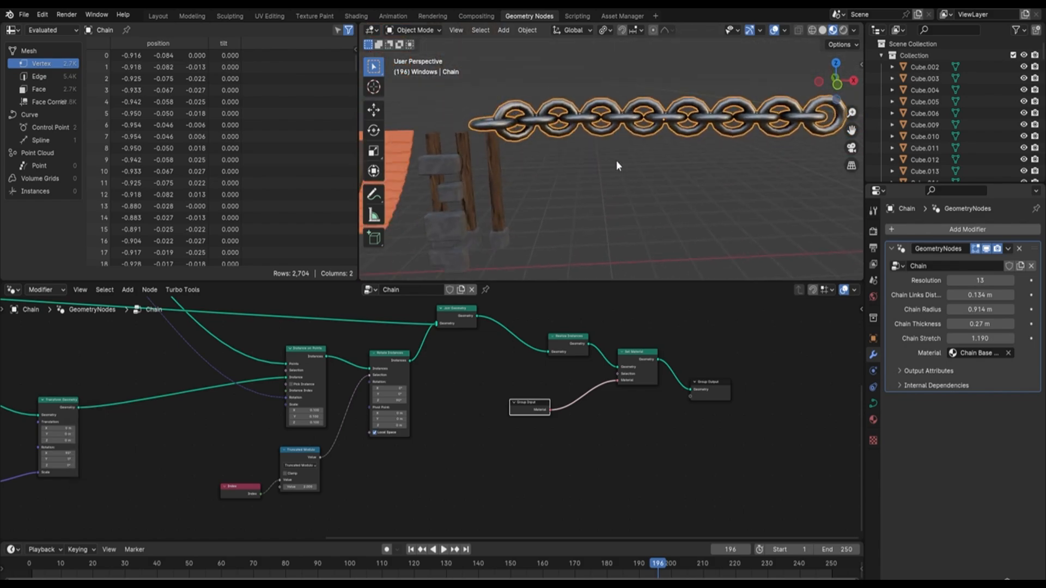
pyautogui.hotkey('ctrl', 'z')
pyautogui.scroll(-5, 621, 164)
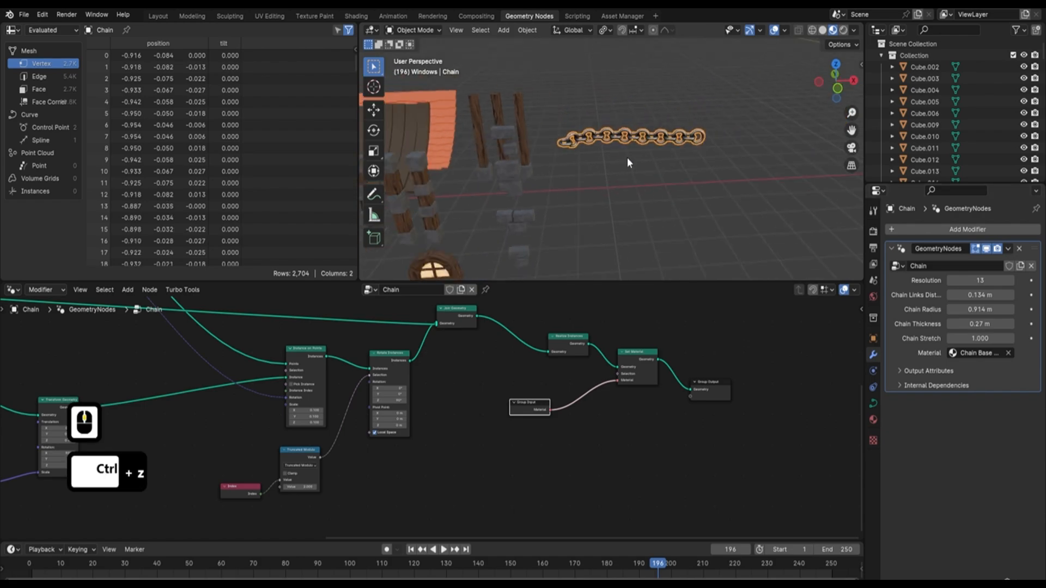
# Step: Draw a freehand looping Bezier spline inside the Chain curve object, beside the existing chain
pyautogui.scroll(-2, 627, 158)
pyautogui.moveTo(637, 173); pyautogui.dragTo(541, 44, button='middle')
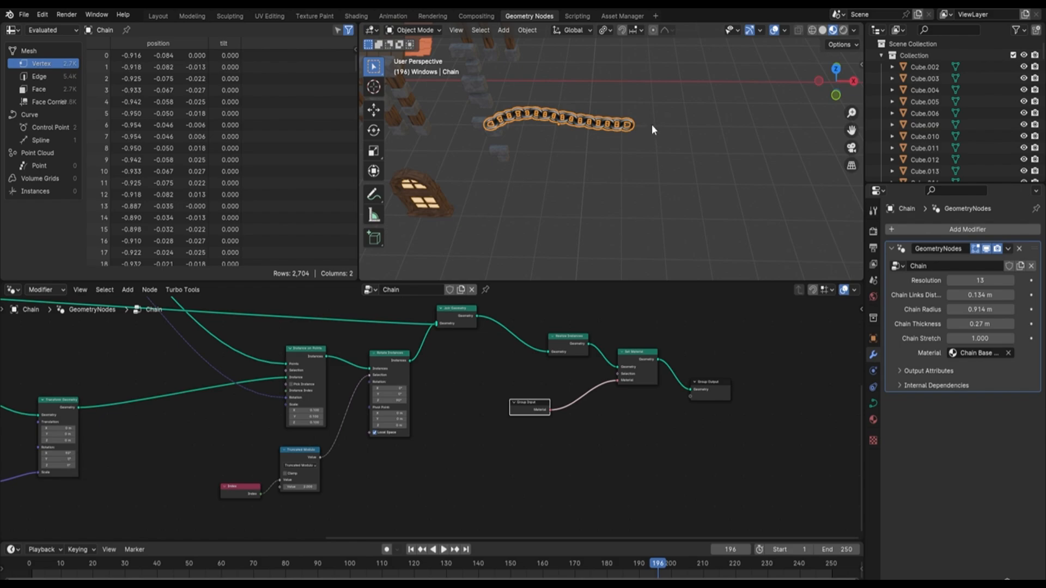
pyautogui.keyDown('shift'); pyautogui.moveTo(619, 136); pyautogui.dragTo(620, 119, button='middle'); pyautogui.keyUp('shift')
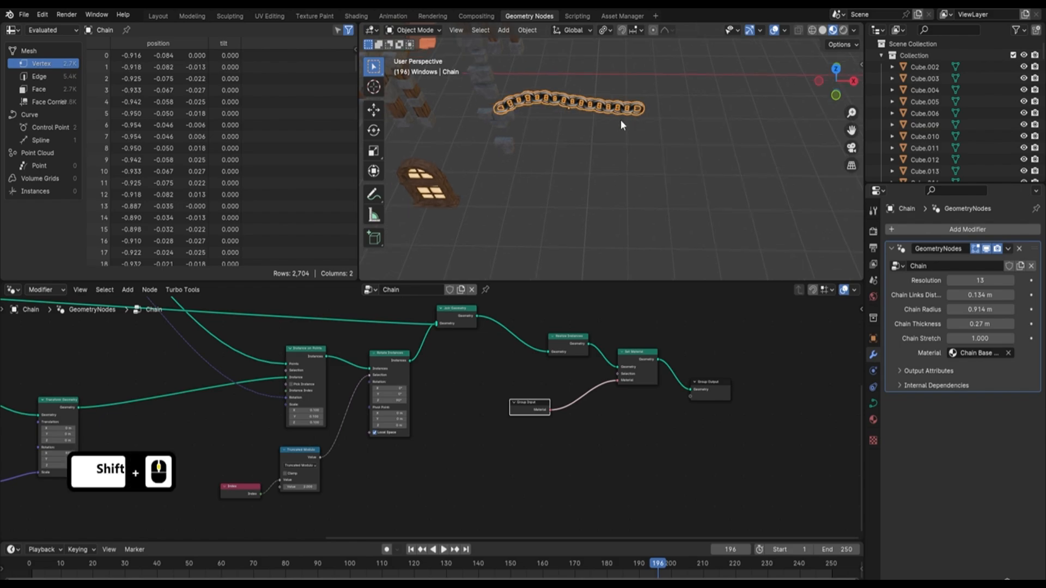
pyautogui.press('Tab')
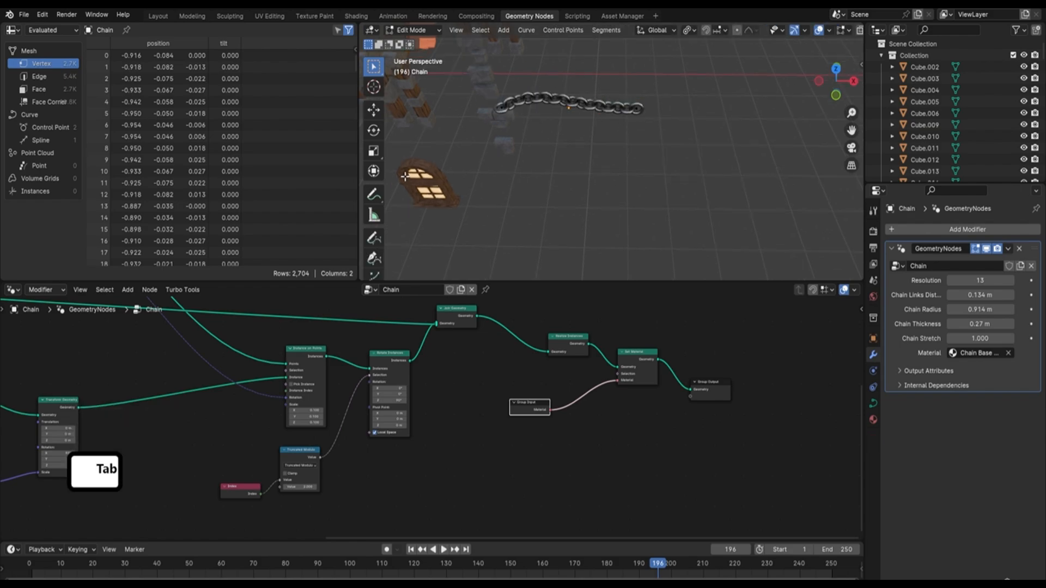
pyautogui.click(372, 238)
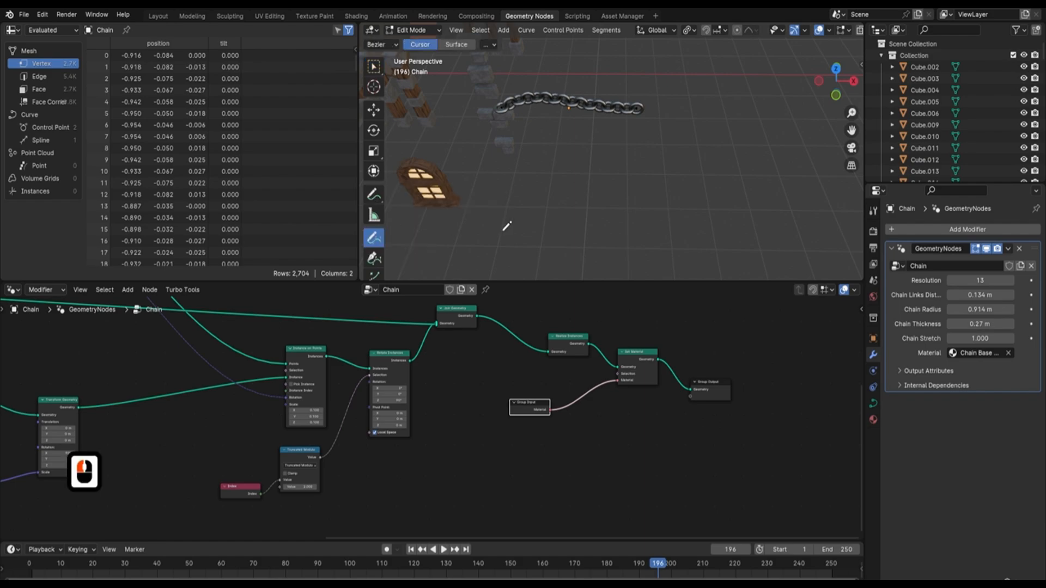
pyautogui.moveTo(653, 196); pyautogui.dragTo(597, 143)
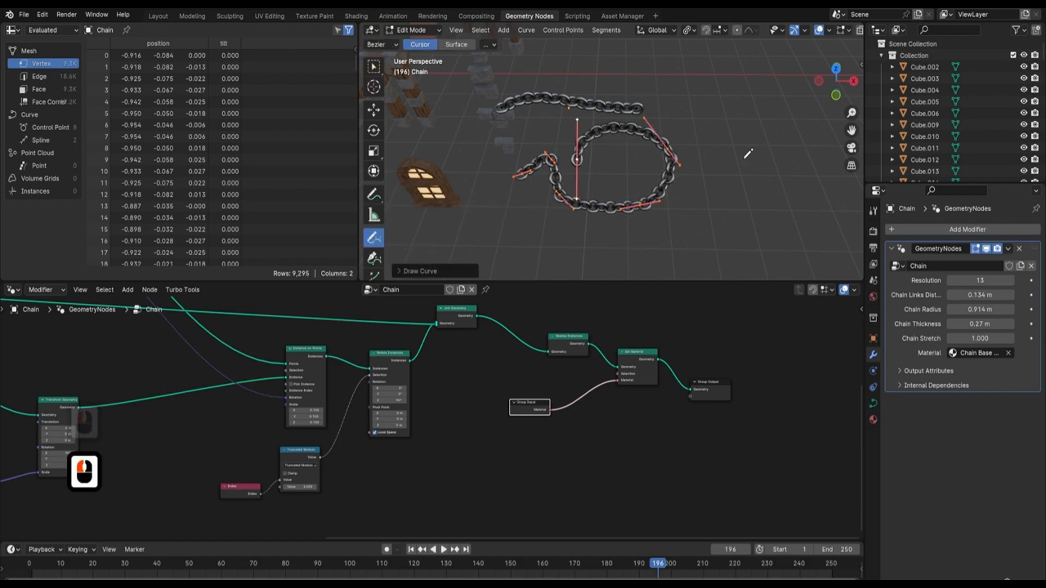
pyautogui.moveTo(758, 150)
pyautogui.mouseDown(button='middle')
pyautogui.moveTo(677, 143)
pyautogui.moveTo(686, 121)
pyautogui.moveTo(591, 170)
pyautogui.moveTo(617, 84)
pyautogui.mouseUp(button='middle')
pyautogui.scroll(-3, 611, 180)
pyautogui.press('Tab')
pyautogui.scroll(-2, 590, 113)
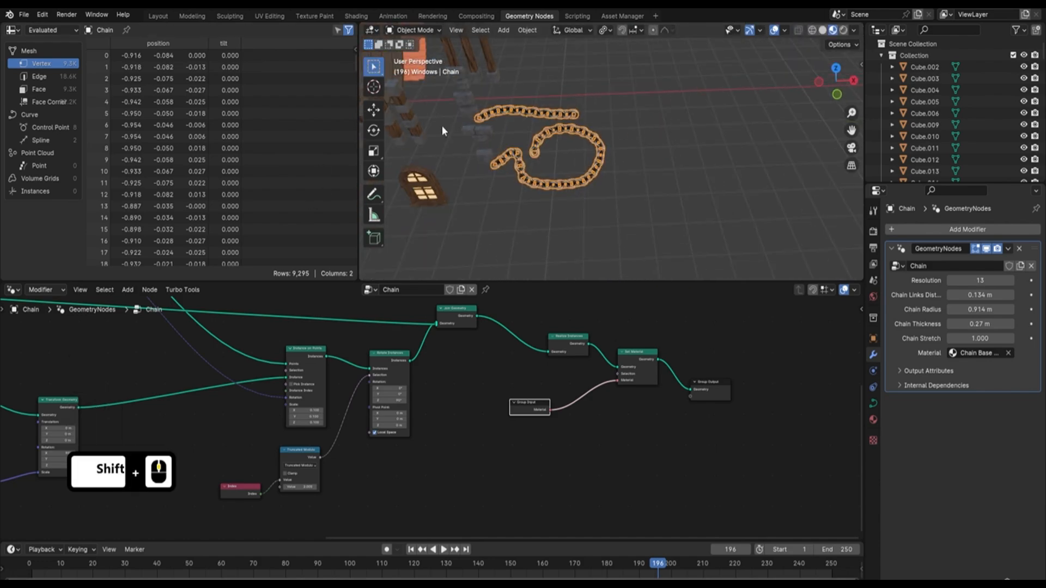
pyautogui.keyDown('shift'); pyautogui.moveTo(658, 128); pyautogui.dragTo(634, 130, button='middle'); pyautogui.keyUp('shift')
# Step: Delete the freehand looping spline from the Chain curve and return to Object Mode
pyautogui.press('Tab')
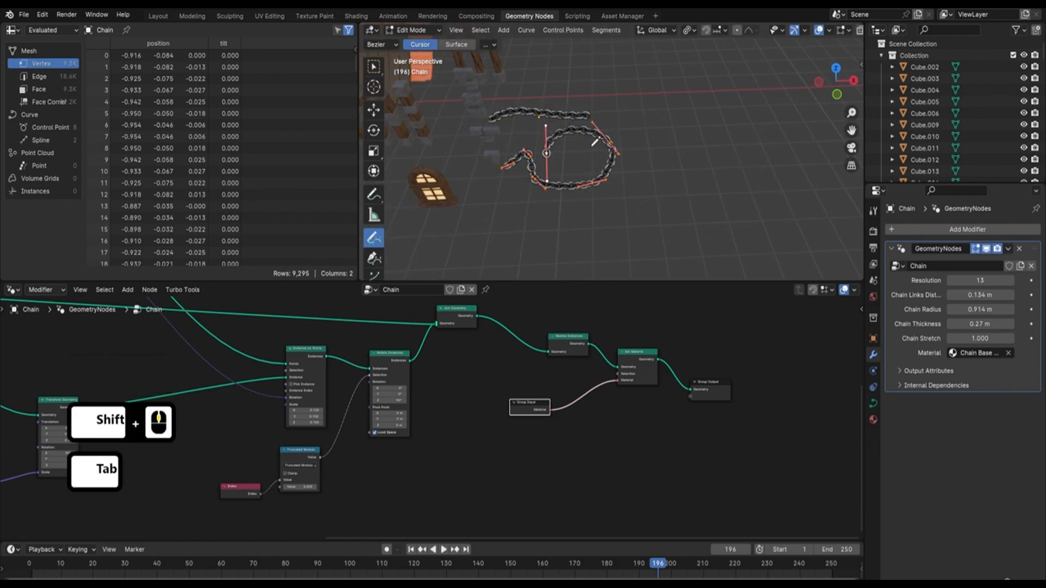
pyautogui.scroll(2, 640, 126)
pyautogui.click(374, 110)
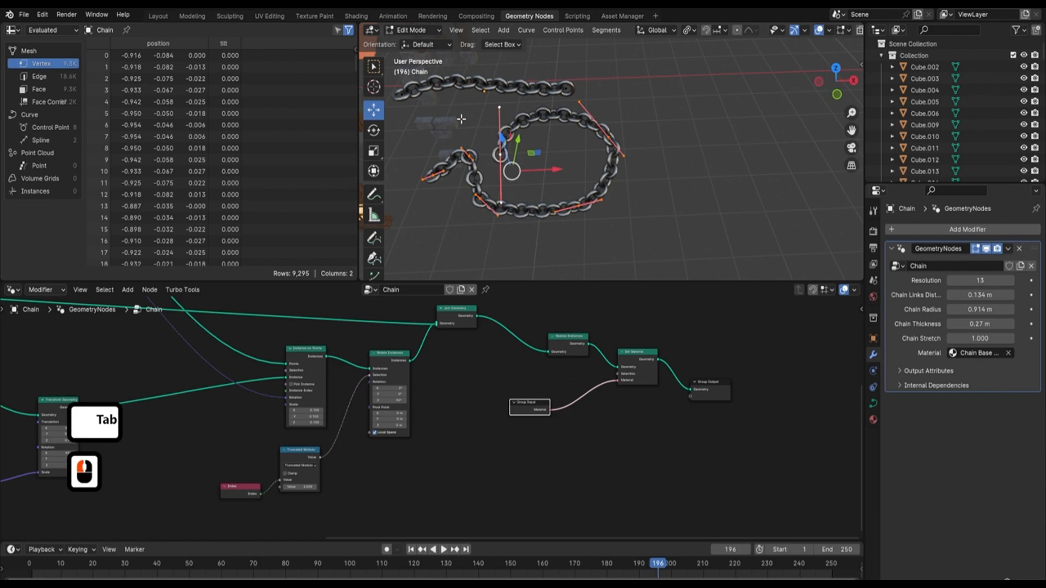
pyautogui.click(500, 152)
pyautogui.keyDown('ctrl'); pyautogui.click(605, 166); pyautogui.keyUp('ctrl')
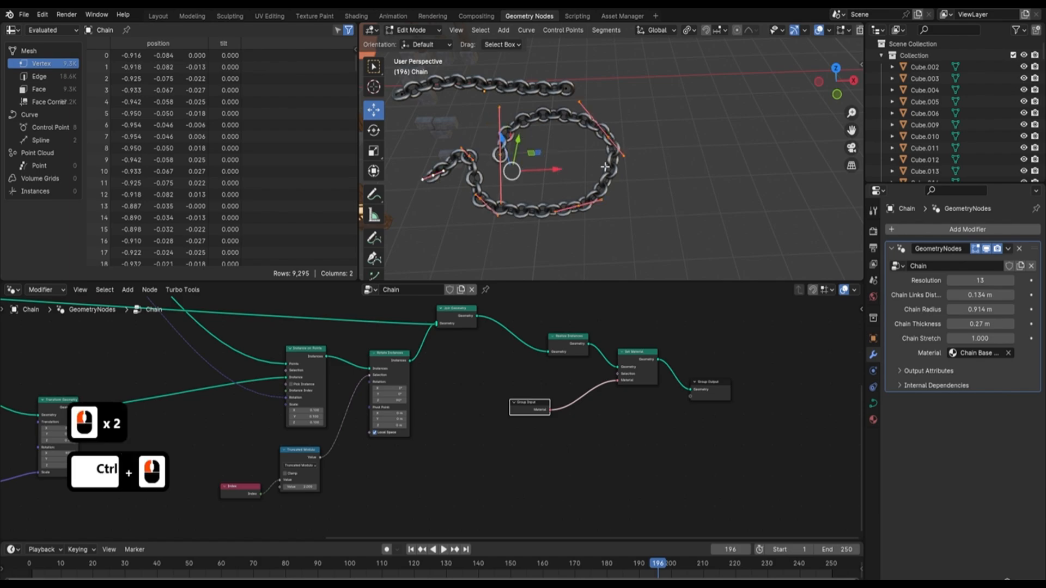
pyautogui.press('Delete')
pyautogui.click(604, 166)
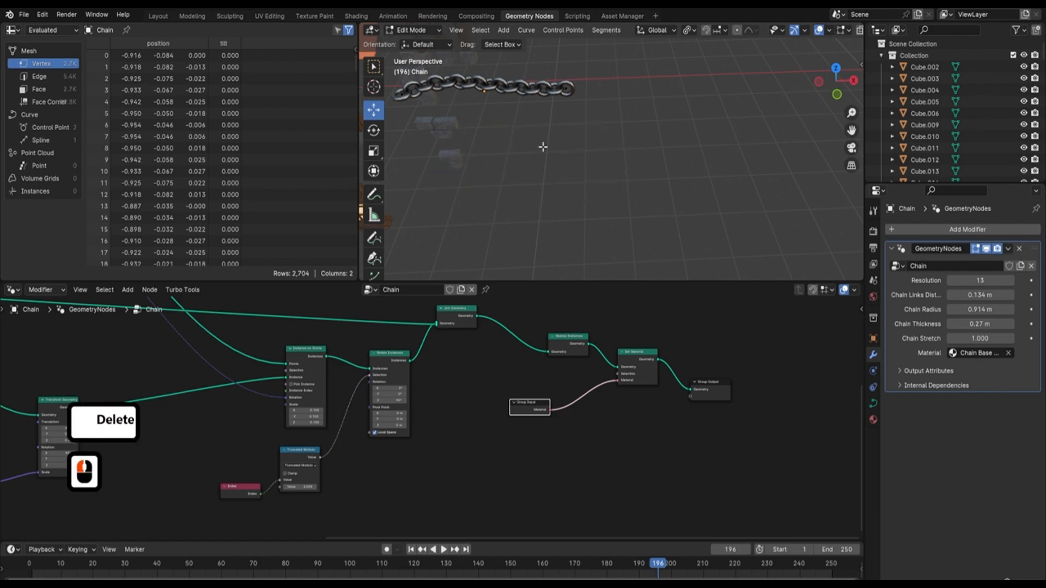
pyautogui.press('Tab')
pyautogui.scroll(-2, 578, 135)
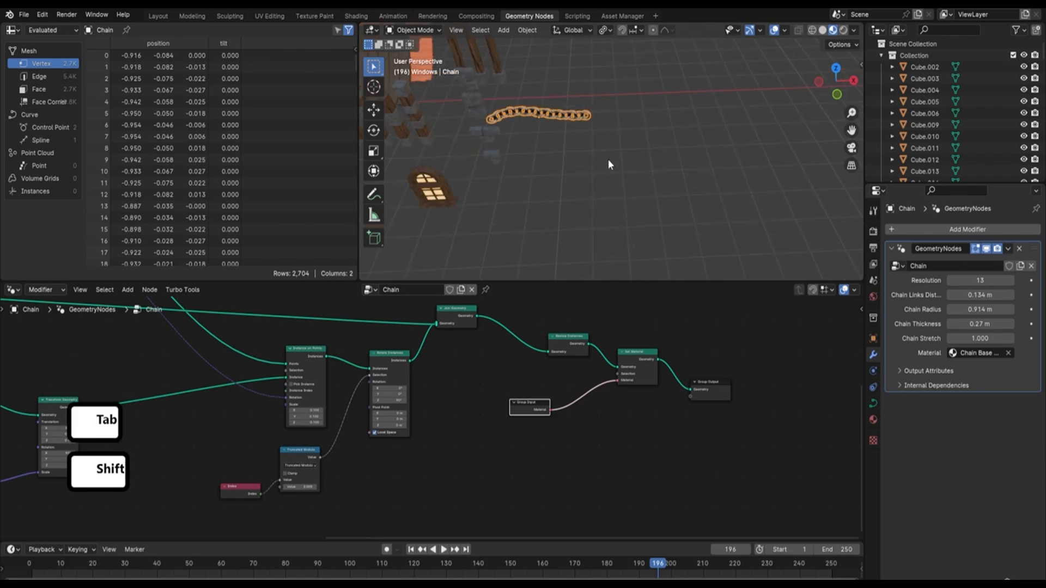
# Step: Add a NURBS path curve at the 3D cursor near the house and bring it into view
pyautogui.hotkey('shift', 'a')
pyautogui.click(580, 188)
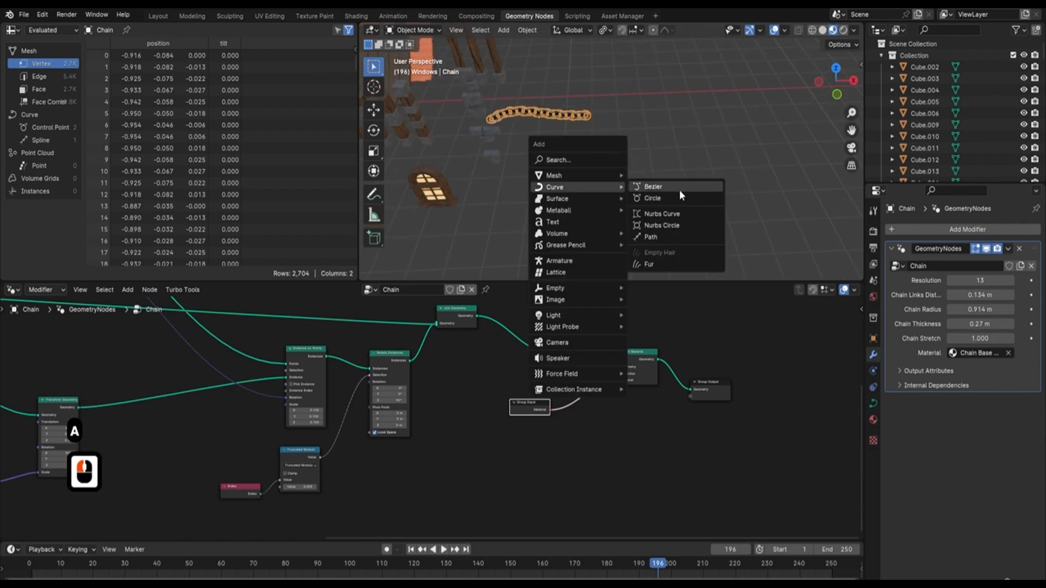
pyautogui.click(673, 236)
pyautogui.scroll(-6, 642, 170)
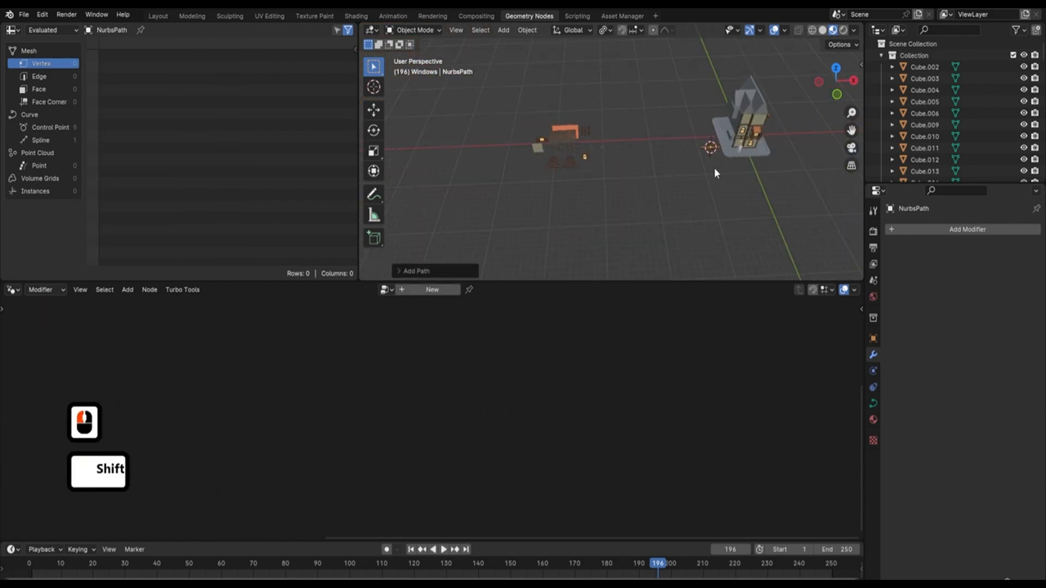
pyautogui.keyDown('shift'); pyautogui.moveTo(642, 170); pyautogui.dragTo(655, 173, button='middle'); pyautogui.keyUp('shift')
pyautogui.scroll(2, 655, 168)
pyautogui.keyDown('shift'); pyautogui.moveTo(716, 147); pyautogui.dragTo(626, 156, button='middle'); pyautogui.keyUp('shift')
pyautogui.scroll(7, 626, 155)
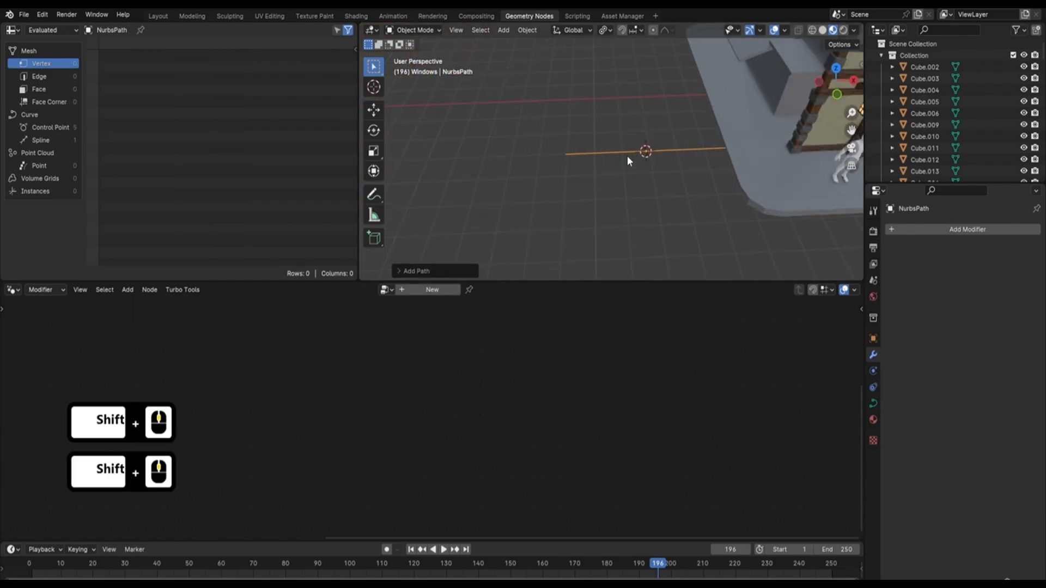
pyautogui.keyDown('shift'); pyautogui.moveTo(675, 179); pyautogui.dragTo(664, 163, button='middle'); pyautogui.keyUp('shift')
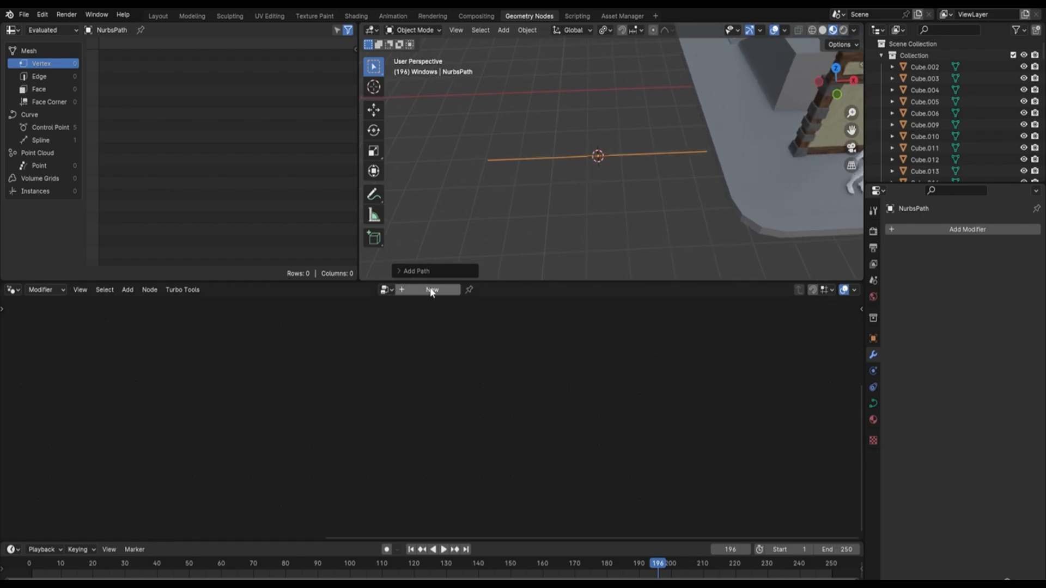
# Step: Give the new path a geometry nodes modifier that uses the existing Chain node group
pyautogui.click(387, 289)
pyautogui.click(401, 351)
pyautogui.click(424, 294)
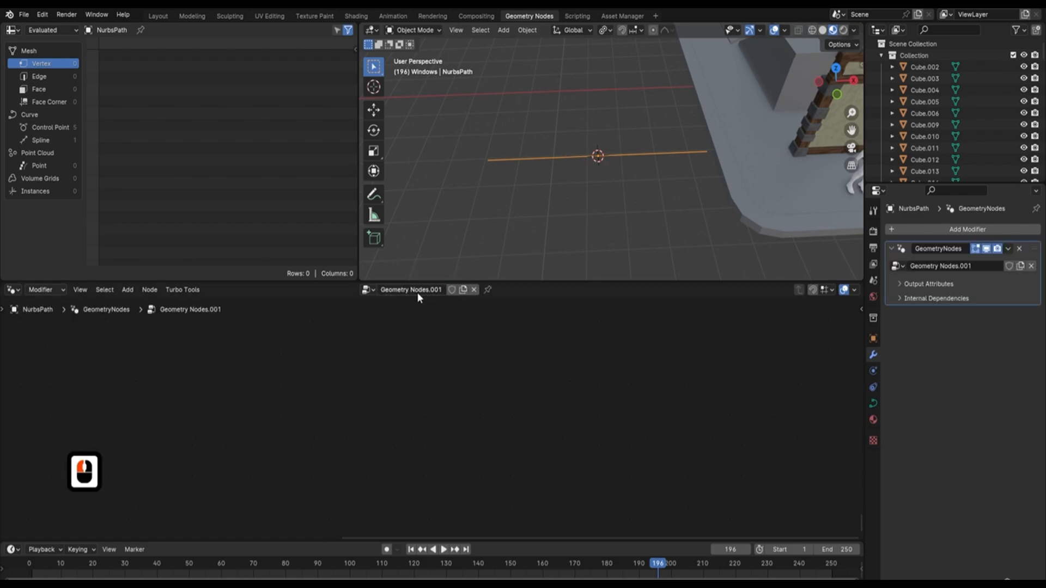
pyautogui.click(375, 294)
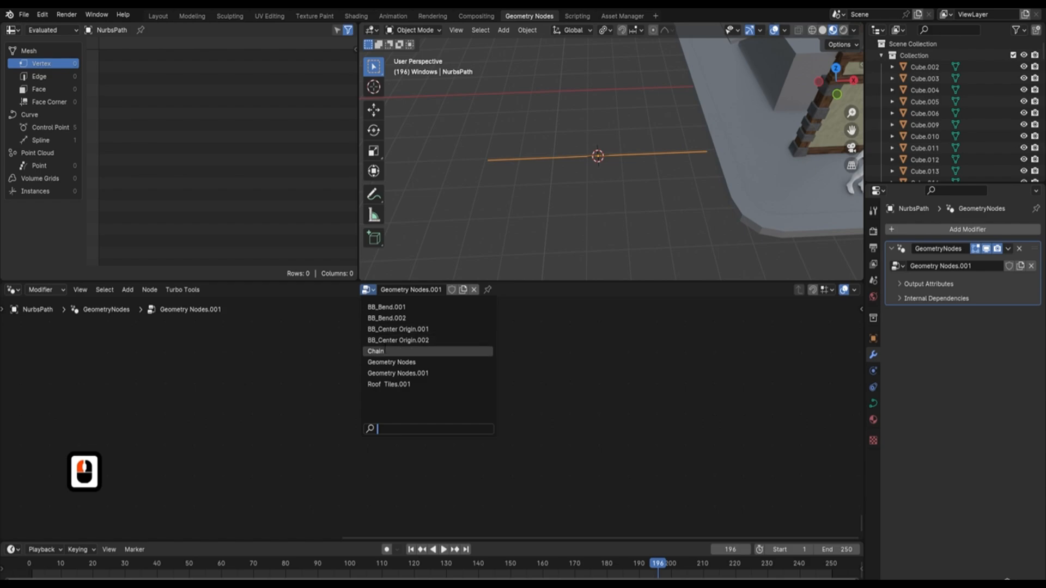
pyautogui.click(425, 352)
pyautogui.scroll(3, 606, 198)
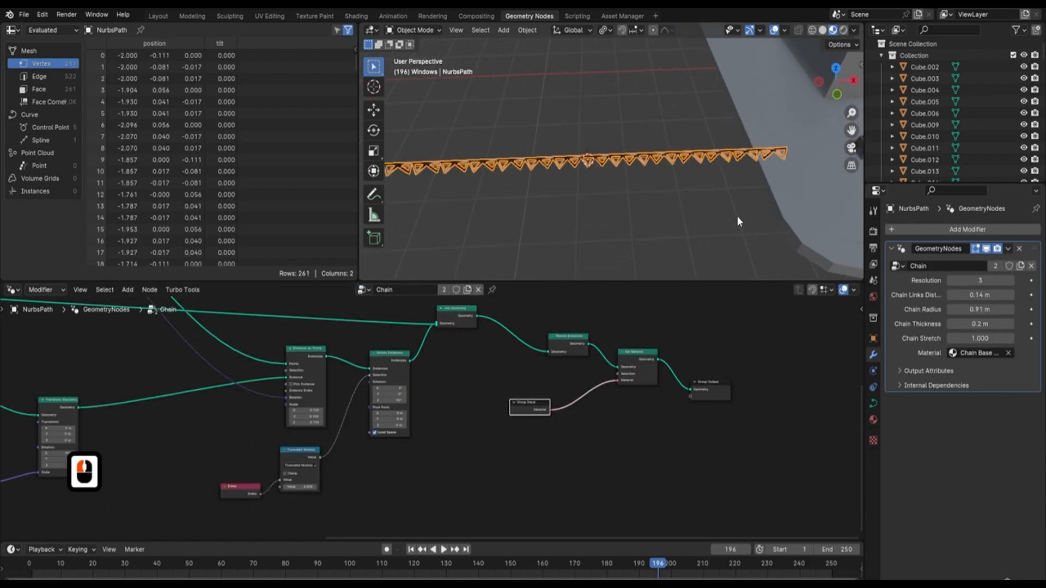
# Step: Rotate the path's chain 90° around the global Y axis so it hangs vertically
pyautogui.moveTo(737, 215); pyautogui.dragTo(502, 173, button='middle')
pyautogui.press('r')
pyautogui.write('y')
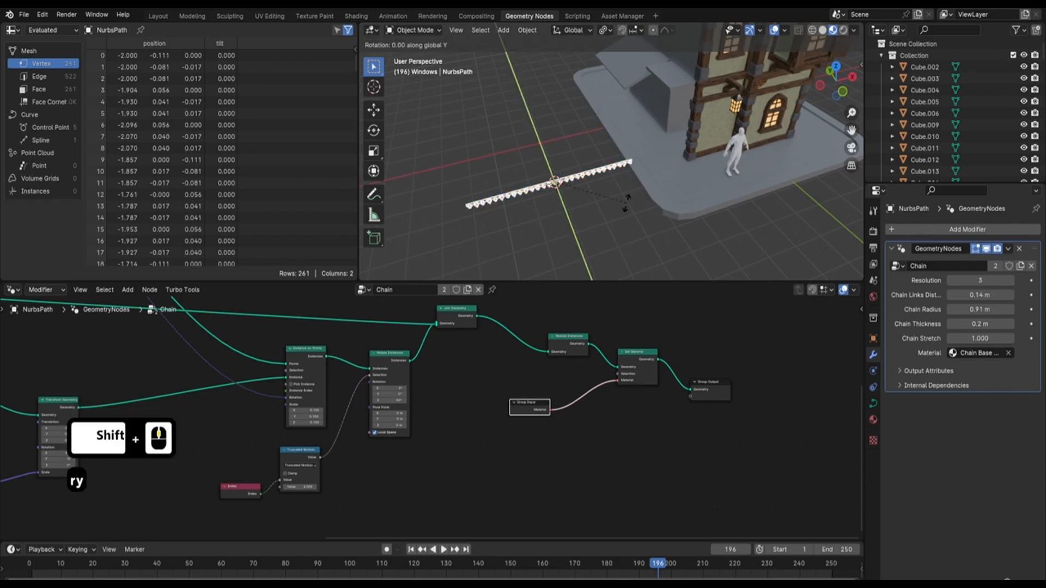
pyautogui.write('90')
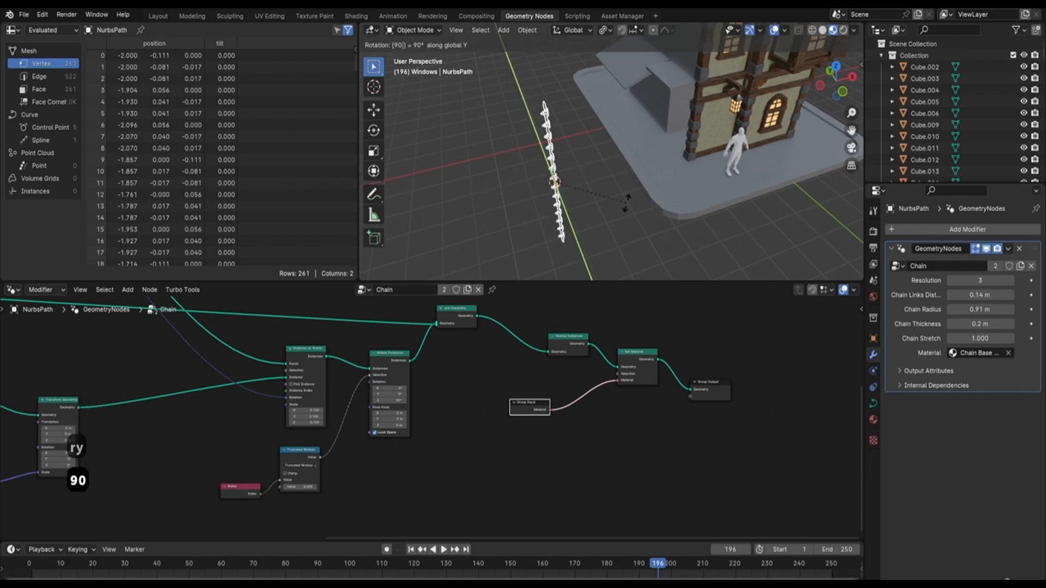
pyautogui.press('Return')
# Step: Move the vertical chain over to the house, lowering it beside the lantern under the wooden beam
pyautogui.moveTo(623, 195); pyautogui.dragTo(594, 167, button='middle')
pyautogui.hotkey('shift', 'space')
pyautogui.click(578, 162)
pyautogui.moveTo(554, 191); pyautogui.dragTo(716, 171)
pyautogui.scroll(3, 659, 152)
pyautogui.moveTo(617, 149); pyautogui.dragTo(721, 150, button='middle')
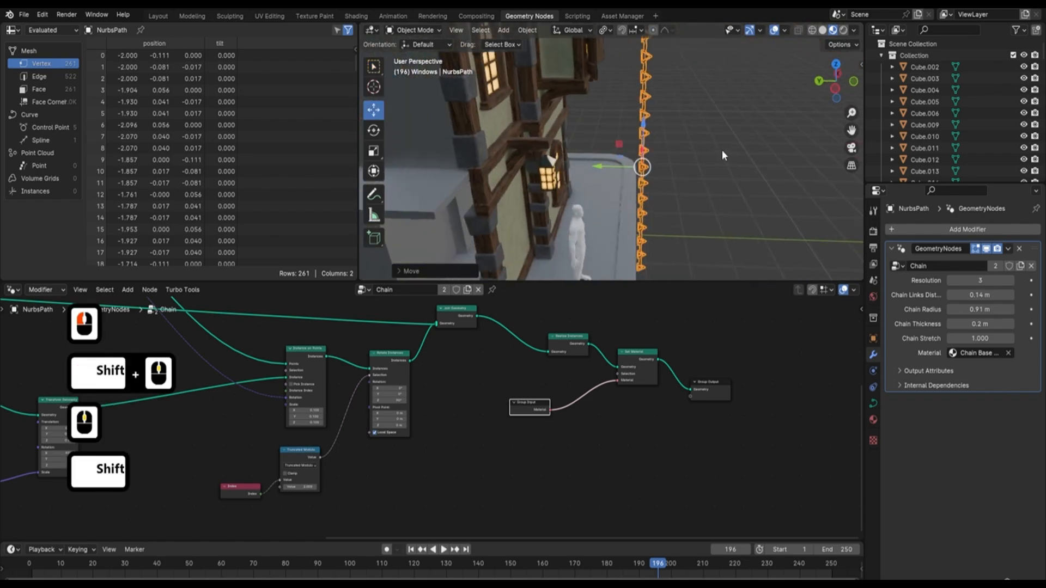
pyautogui.moveTo(599, 166); pyautogui.dragTo(513, 247)
pyautogui.scroll(2, 606, 211)
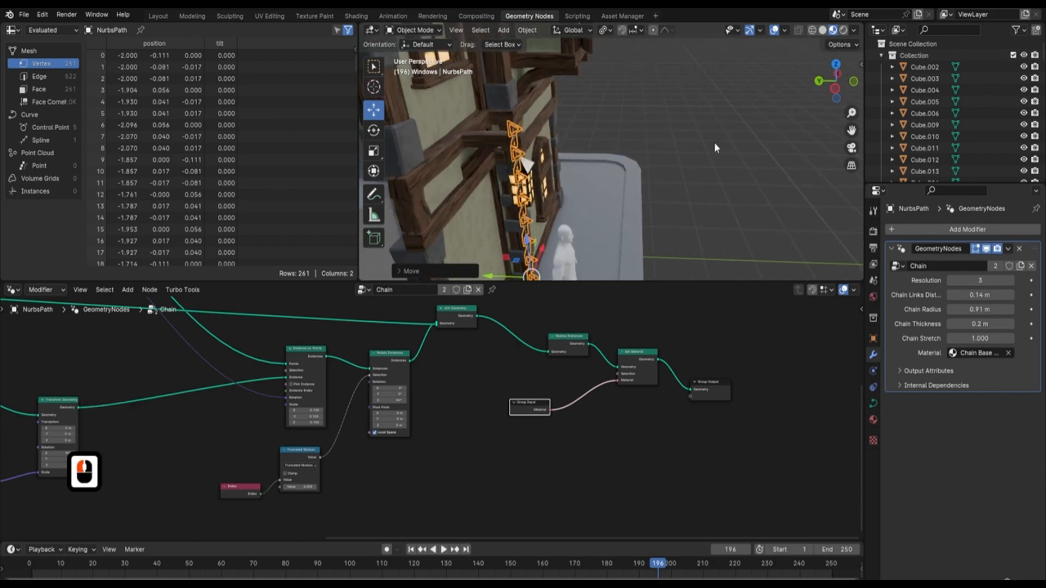
# Step: Scale the vertical chain down slightly beside the lantern and frame it in the viewport
pyautogui.press('s')
pyautogui.click(690, 147)
pyautogui.moveTo(629, 178); pyautogui.dragTo(485, 166, button='middle')
pyautogui.scroll(2, 536, 155)
pyautogui.moveTo(484, 166); pyautogui.dragTo(566, 164, button='middle')
pyautogui.keyDown('shift'); pyautogui.moveTo(626, 185); pyautogui.dragTo(633, 159, button='middle'); pyautogui.keyUp('shift')
pyautogui.scroll(-2, 633, 159)
pyautogui.press('KP_Decimal')
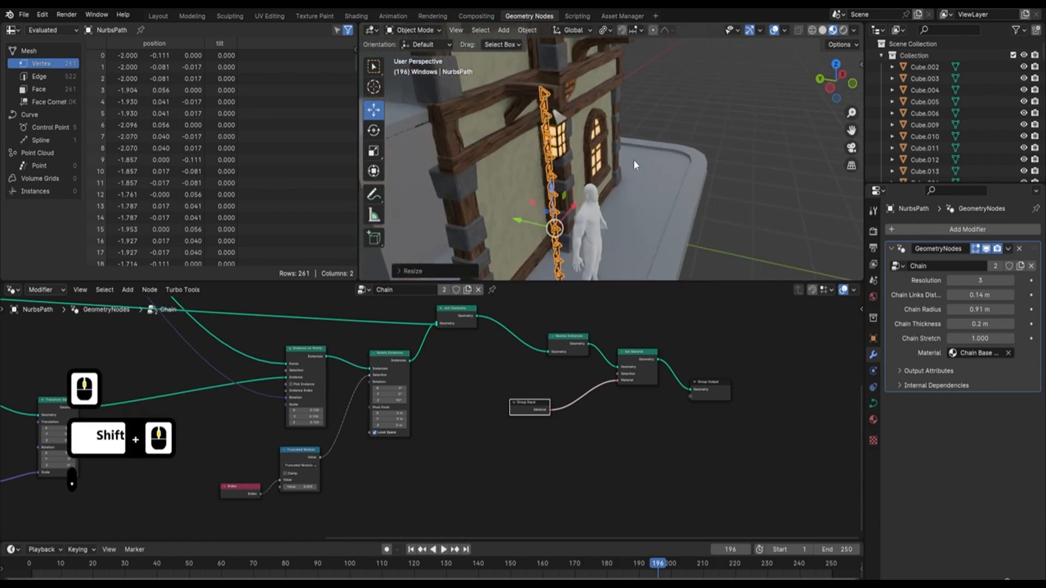
# Step: Raise the vertical chain's Resolution to 13 in its geometry nodes modifier so the links are round
pyautogui.scroll(4, 634, 159)
pyautogui.keyDown('shift'); pyautogui.moveTo(683, 79); pyautogui.dragTo(667, 227, button='middle'); pyautogui.keyUp('shift')
pyautogui.keyDown('shift'); pyautogui.moveTo(676, 131); pyautogui.dragTo(664, 229, button='middle'); pyautogui.keyUp('shift')
pyautogui.moveTo(663, 193); pyautogui.dragTo(681, 149, button='middle')
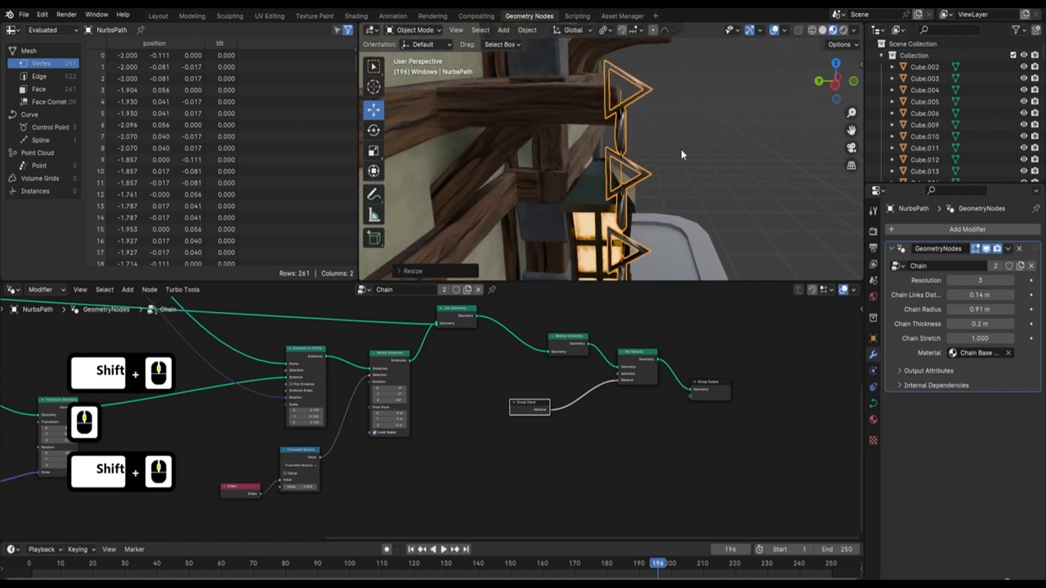
pyautogui.click(1011, 281)
pyautogui.click(1010, 281)
pyautogui.click(1010, 281)
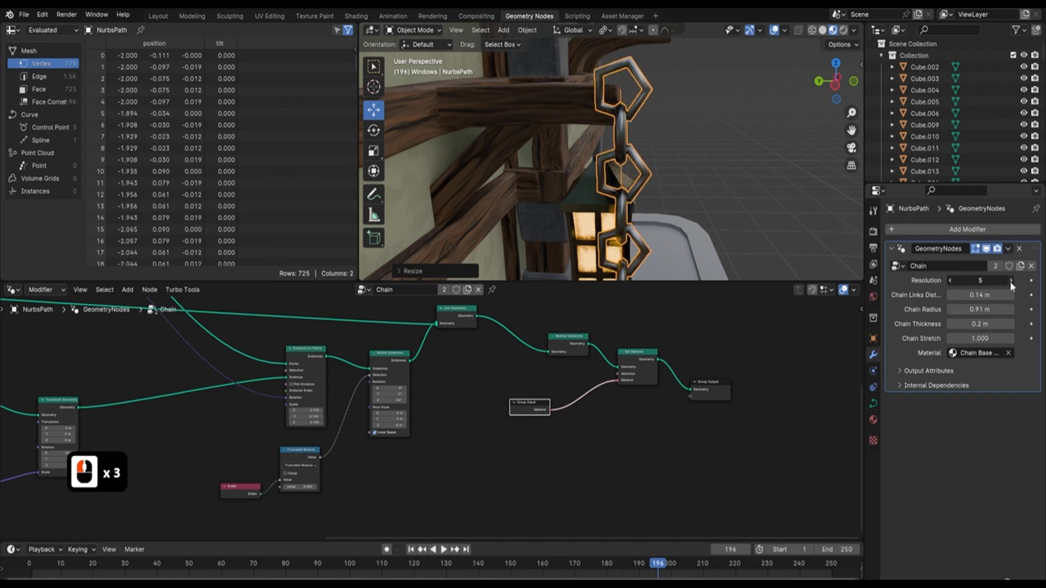
pyautogui.click(1011, 281)
pyautogui.click(1010, 280)
pyautogui.click(1010, 280)
pyautogui.click(1010, 280)
pyautogui.click(1010, 281)
pyautogui.click(1010, 281)
pyautogui.click(1010, 280)
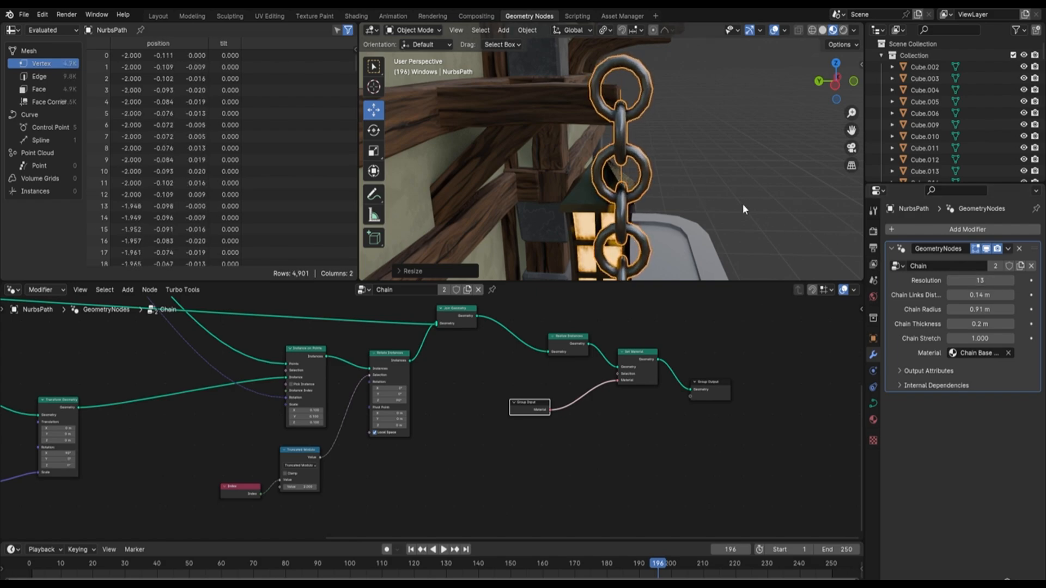
# Step: Scale the vertical chain down further until its links suit the lantern's size
pyautogui.moveTo(742, 197); pyautogui.dragTo(667, 185, button='middle')
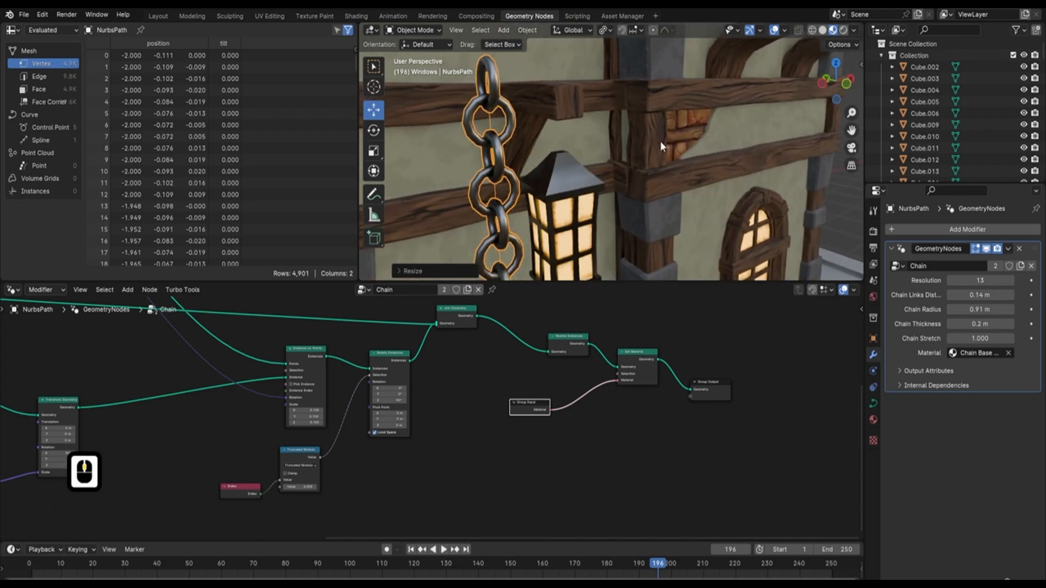
pyautogui.press('s')
pyautogui.click(609, 211)
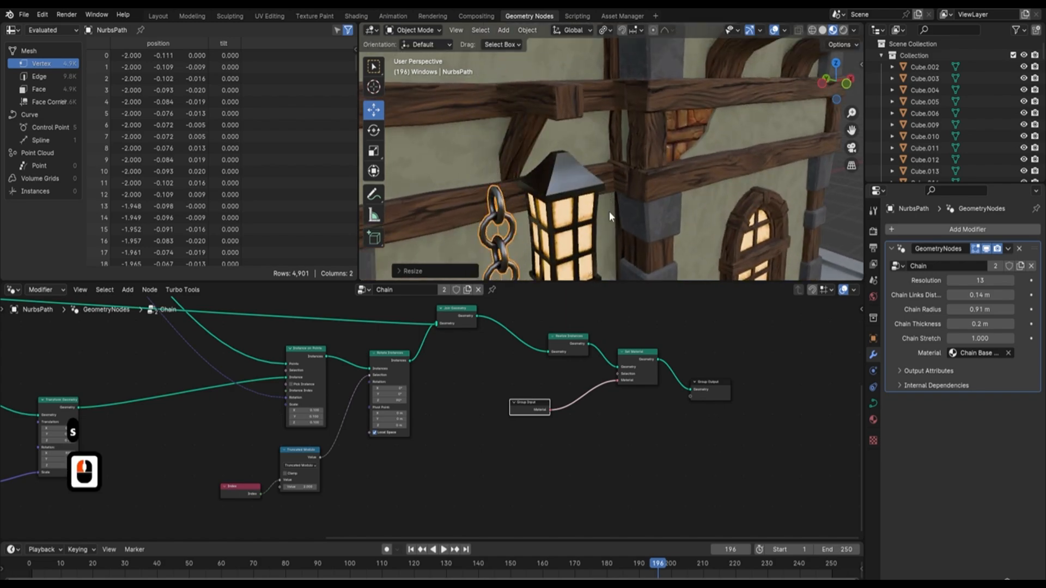
pyautogui.keyDown('shift'); pyautogui.moveTo(598, 192); pyautogui.dragTo(694, 115, button='middle'); pyautogui.keyUp('shift')
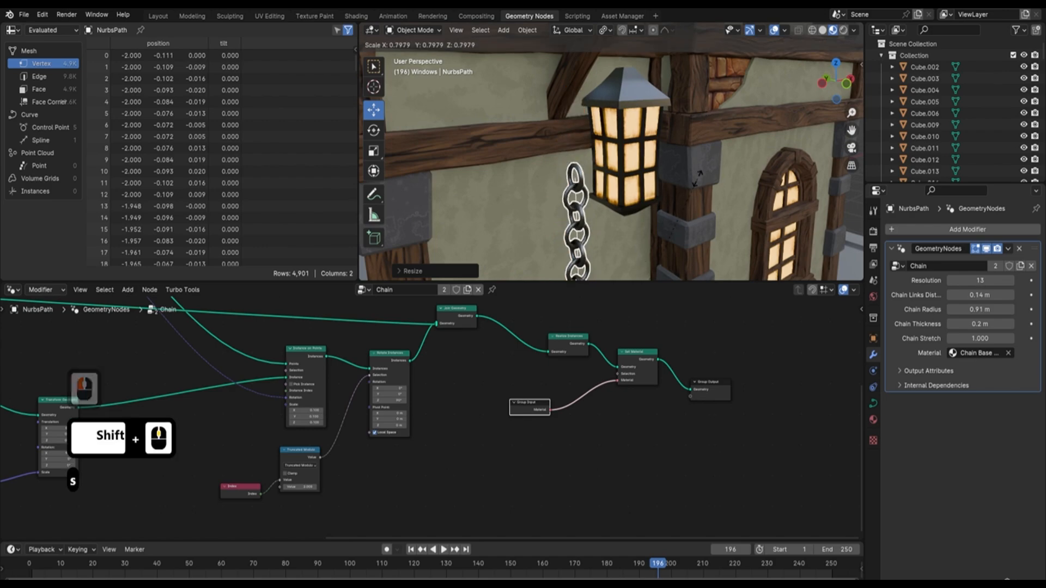
pyautogui.moveTo(628, 187); pyautogui.dragTo(650, 190, button='middle')
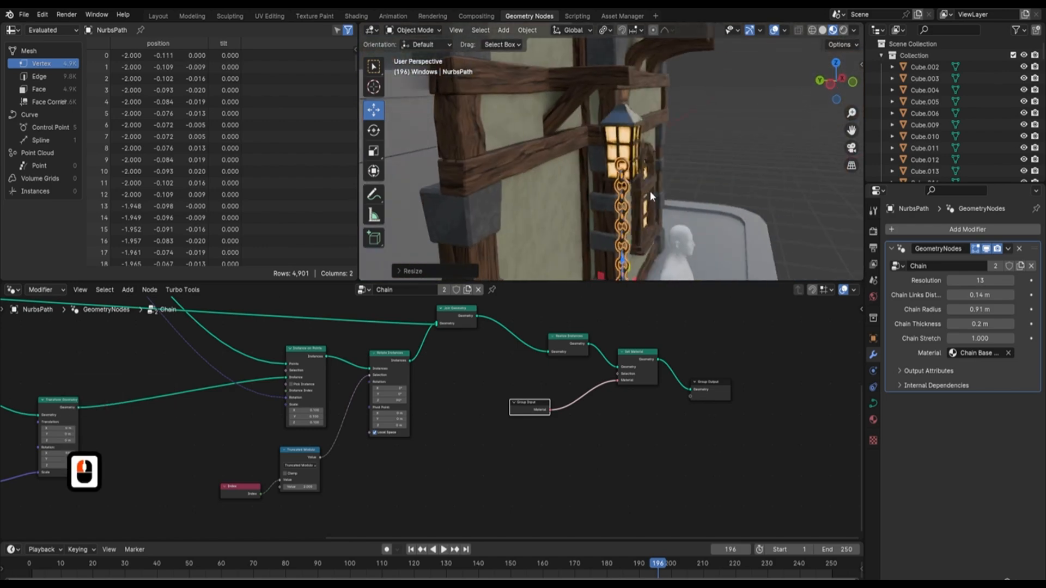
# Step: Move the chain up and across so it runs through the lantern directly beneath the wooden beam
pyautogui.moveTo(619, 265); pyautogui.dragTo(619, 199)
pyautogui.moveTo(703, 158); pyautogui.dragTo(611, 155, button='middle')
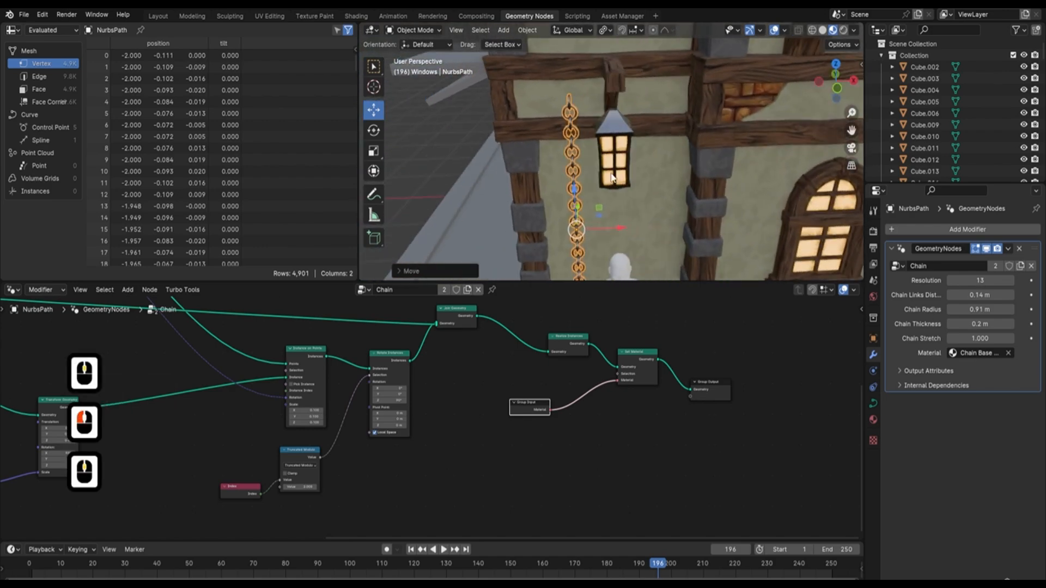
pyautogui.moveTo(619, 226); pyautogui.dragTo(651, 211)
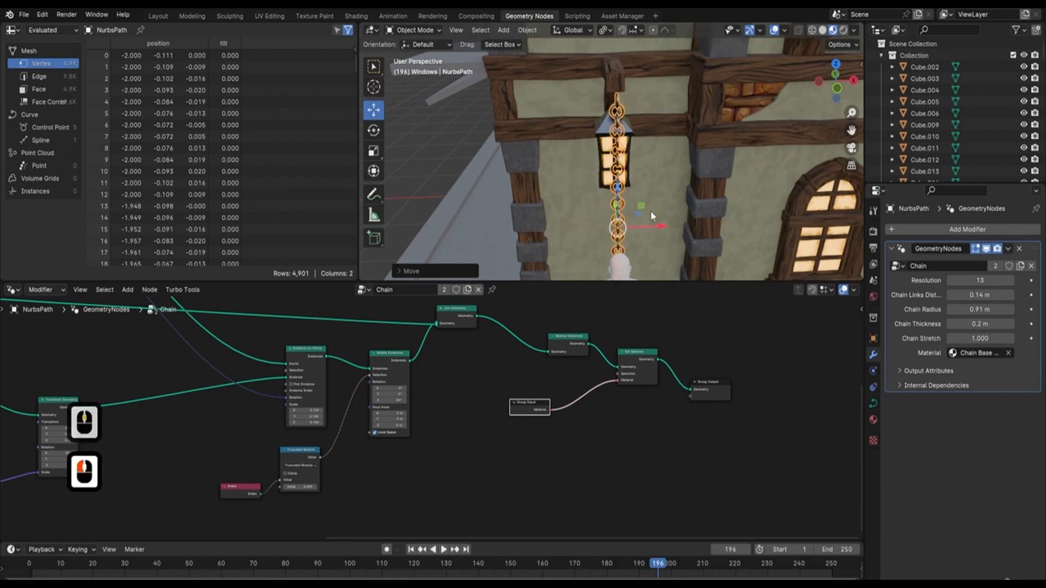
pyautogui.moveTo(650, 211)
pyautogui.mouseDown(button='middle')
pyautogui.moveTo(732, 189)
pyautogui.moveTo(652, 227)
pyautogui.mouseUp(button='middle')
pyautogui.moveTo(597, 218); pyautogui.dragTo(583, 215)
pyautogui.scroll(4, 655, 185)
pyautogui.keyDown('shift'); pyautogui.moveTo(655, 185); pyautogui.dragTo(603, 231, button='middle'); pyautogui.keyUp('shift')
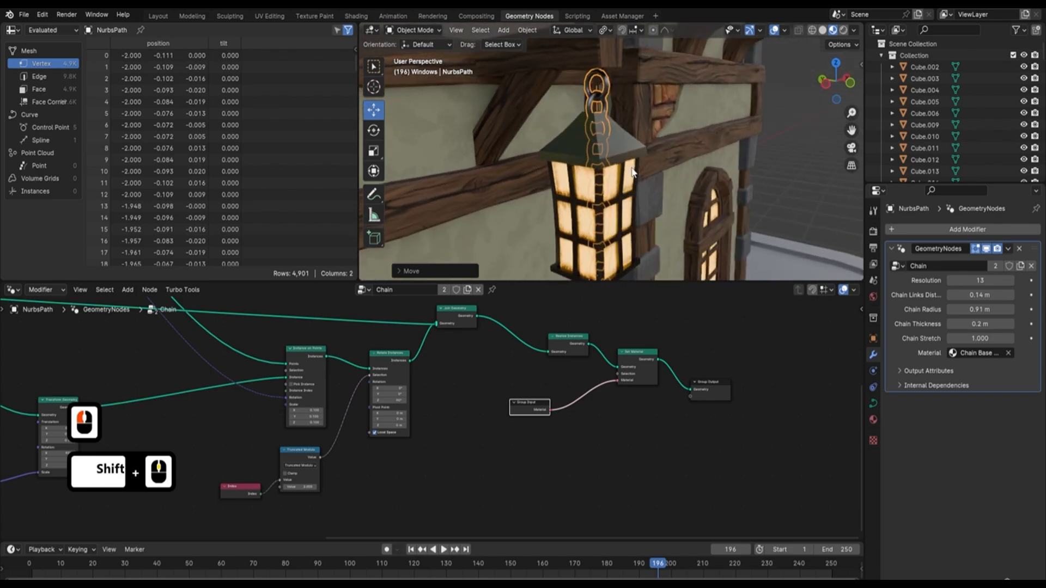
# Step: Rotate the chain 90° around the global Z axis
pyautogui.write('r')
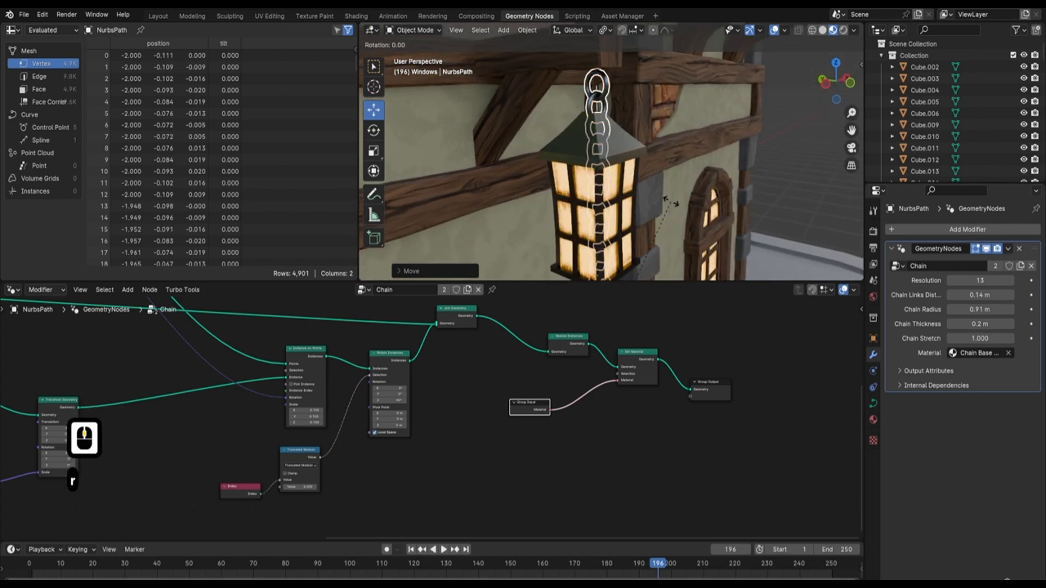
pyautogui.write('z90')
pyautogui.press('Return')
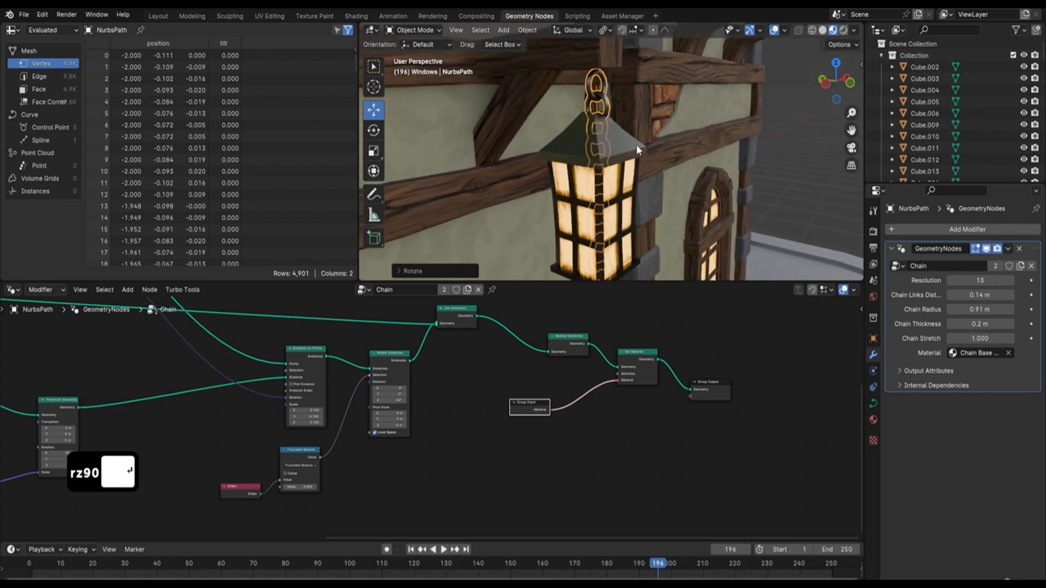
# Step: Raise the chain slightly and nudge it along the X axis to align it with the lantern's centre
pyautogui.scroll(-1, 636, 145)
pyautogui.scroll(-2, 612, 217)
pyautogui.moveTo(606, 237); pyautogui.dragTo(606, 221)
pyautogui.moveTo(606, 213); pyautogui.dragTo(599, 115, button='middle')
pyautogui.scroll(4, 619, 160)
pyautogui.moveTo(632, 124); pyautogui.dragTo(657, 212, button='middle')
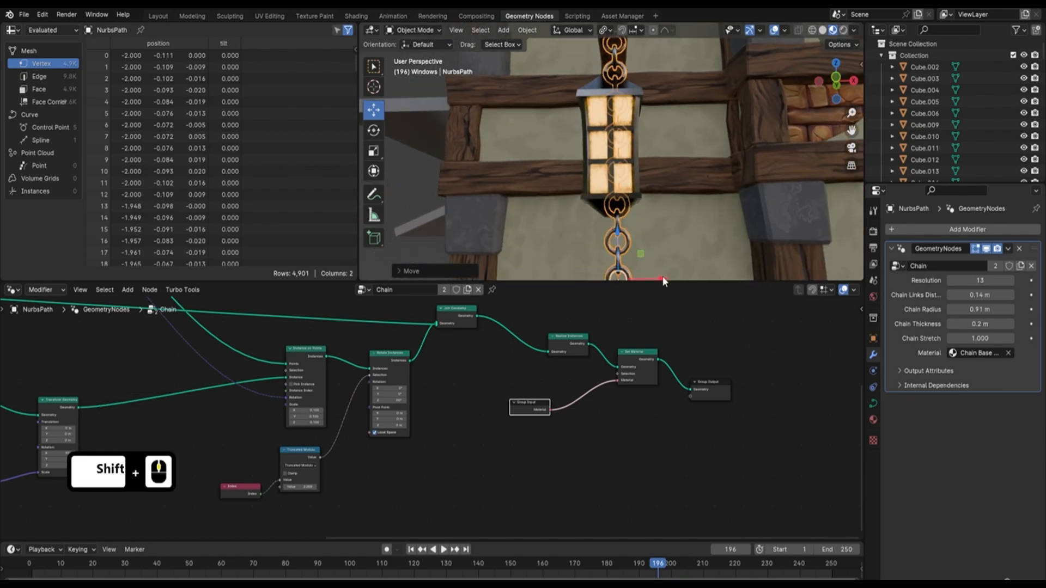
pyautogui.moveTo(662, 279); pyautogui.dragTo(656, 279)
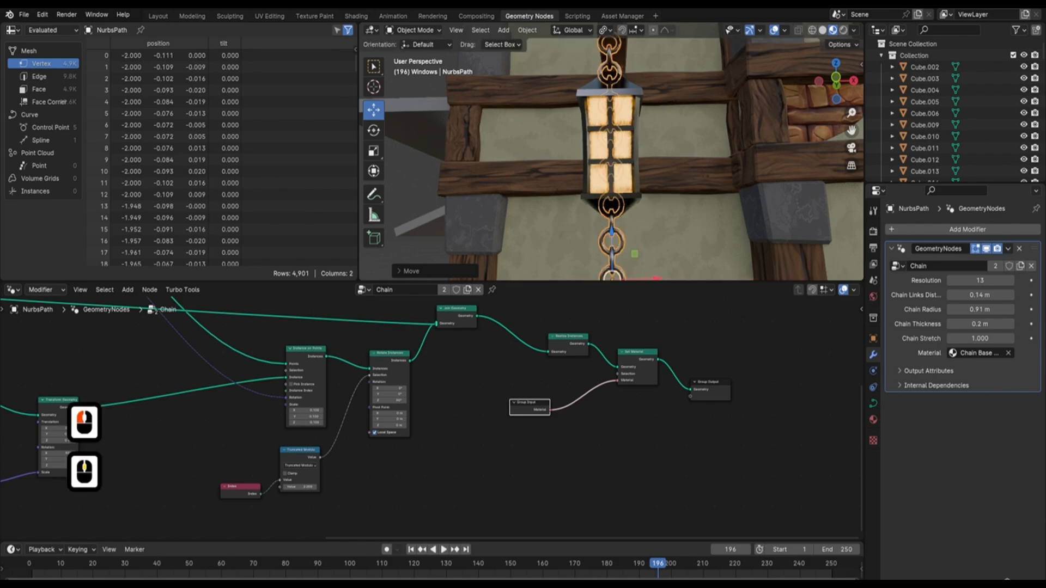
# Step: Add the lantern to the selection and shift chain and lantern together to line them up under the beam's end
pyautogui.moveTo(778, 97); pyautogui.dragTo(702, 121, button='middle')
pyautogui.keyDown('shift'); pyautogui.moveTo(682, 179); pyautogui.dragTo(648, 145, button='middle'); pyautogui.keyUp('shift')
pyautogui.keyDown('shift'); pyautogui.click(651, 173); pyautogui.keyUp('shift')
pyautogui.scroll(-1, 647, 199)
pyautogui.moveTo(639, 194); pyautogui.dragTo(640, 200)
pyautogui.moveTo(649, 193); pyautogui.dragTo(741, 95, button='middle')
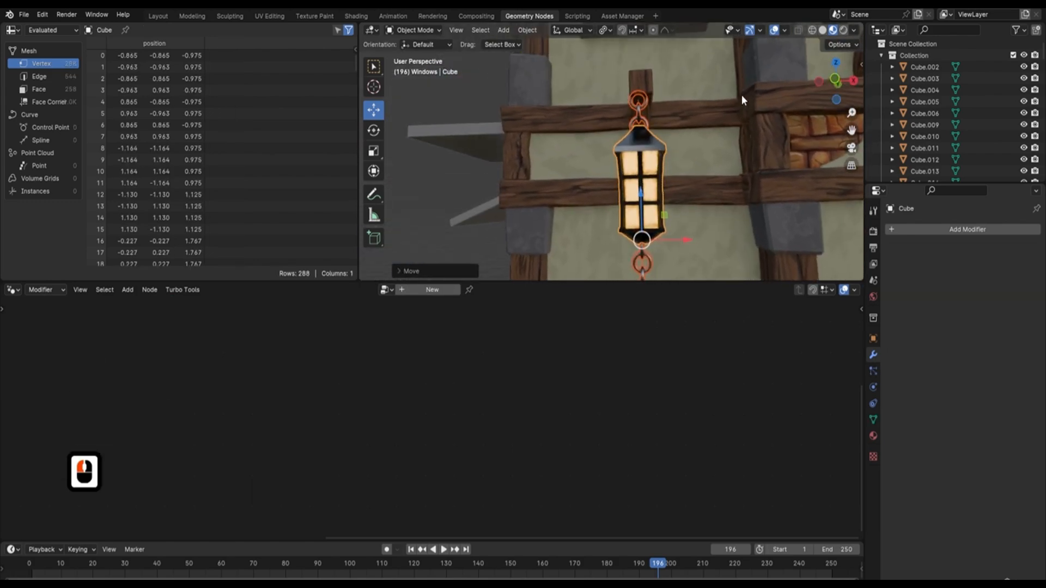
pyautogui.moveTo(683, 239); pyautogui.dragTo(685, 244)
# Step: Set the chain's thickness to 0.27 m and its link distance to 0.128 m
pyautogui.moveTo(688, 145); pyautogui.dragTo(622, 120, button='middle')
pyautogui.press('a')
pyautogui.press('a')
pyautogui.scroll(4, 760, 146)
pyautogui.click(618, 118)
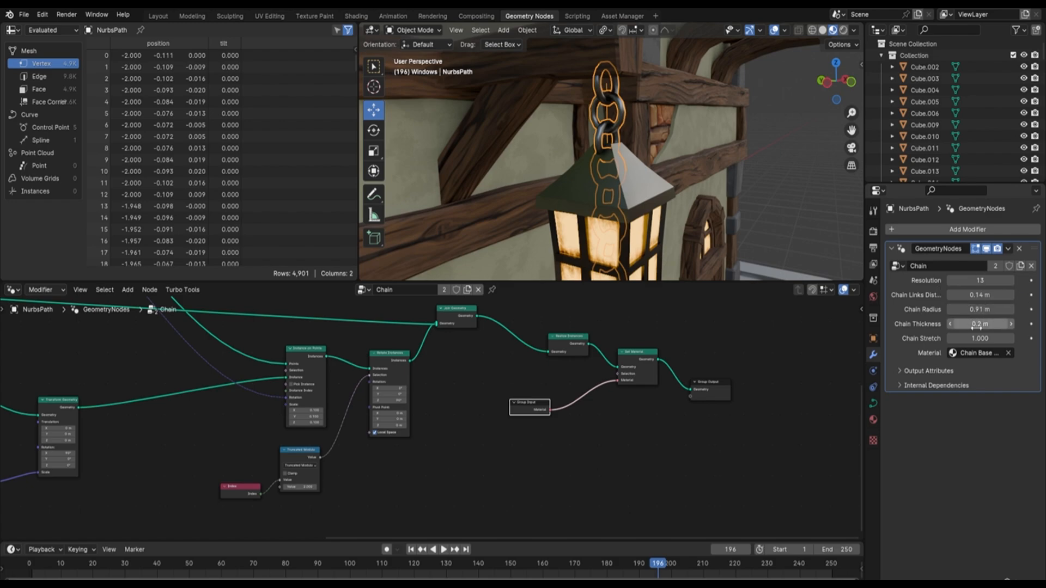
pyautogui.moveTo(977, 322); pyautogui.dragTo(961, 295)
# Step: Shorten the chain by deleting the three lowest control points of its path, keeping only the top two
pyautogui.moveTo(691, 176); pyautogui.dragTo(656, 144, button='middle')
pyautogui.scroll(-5, 686, 96)
pyautogui.press('Tab')
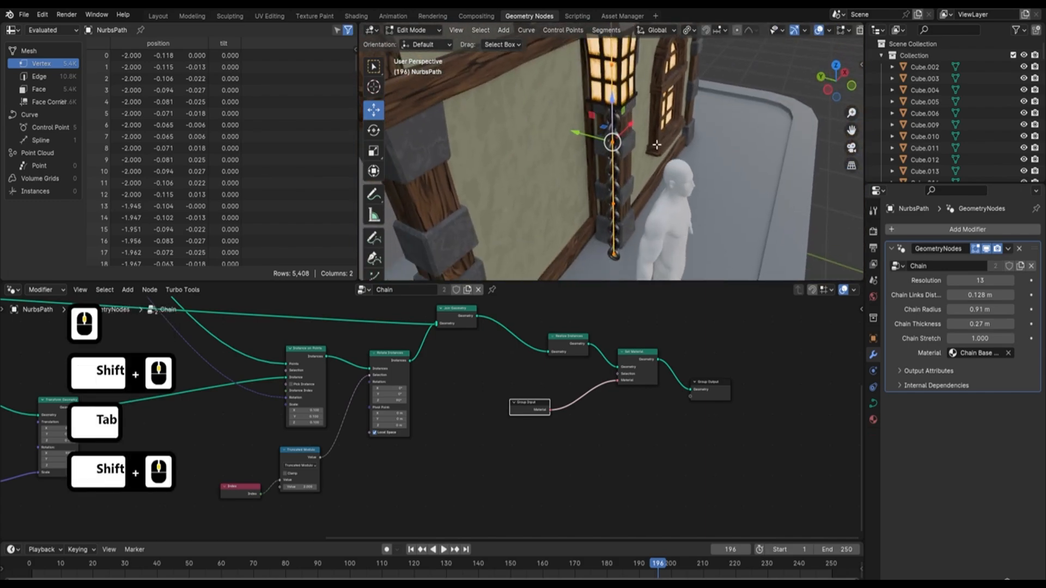
pyautogui.click(615, 254)
pyautogui.keyDown('shift'); pyautogui.click(614, 204); pyautogui.keyUp('shift')
pyautogui.keyDown('shift'); pyautogui.click(615, 142); pyautogui.keyUp('shift')
pyautogui.keyDown('shift'); pyautogui.click(612, 65); pyautogui.keyUp('shift')
pyautogui.keyDown('shift'); pyautogui.moveTo(643, 62); pyautogui.dragTo(627, 147, button='middle'); pyautogui.keyUp('shift')
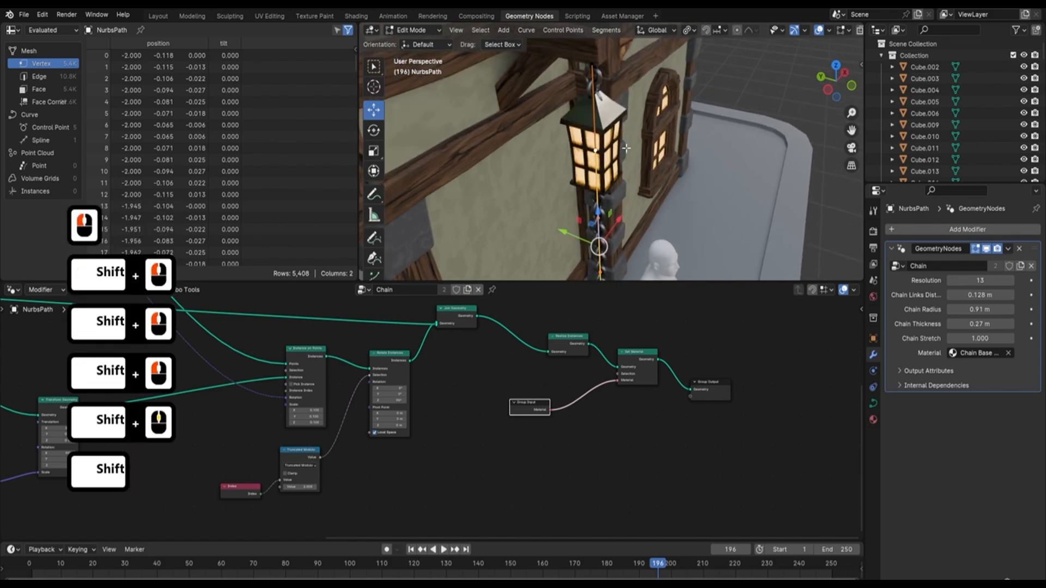
pyautogui.press('Delete')
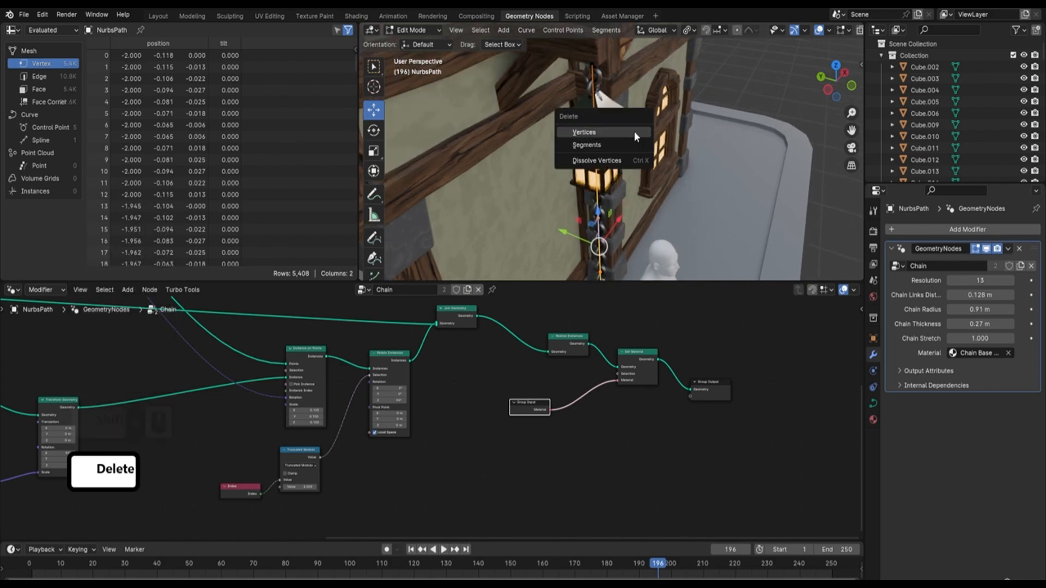
pyautogui.click(634, 131)
pyautogui.moveTo(634, 132); pyautogui.dragTo(683, 123, button='middle')
pyautogui.hotkey('ctrl', 'z')
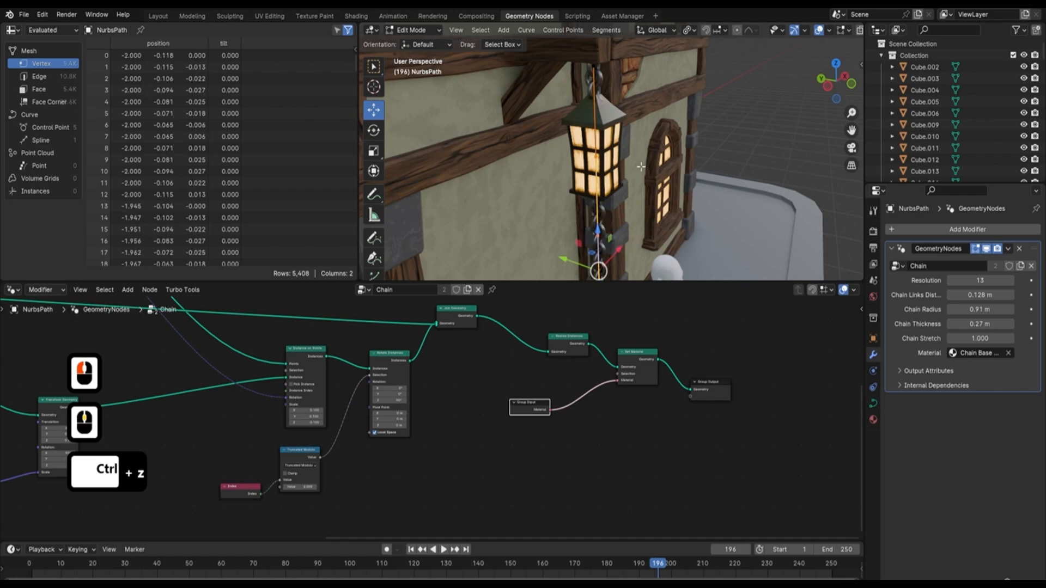
pyautogui.keyDown('shift'); pyautogui.click(614, 149); pyautogui.keyUp('shift')
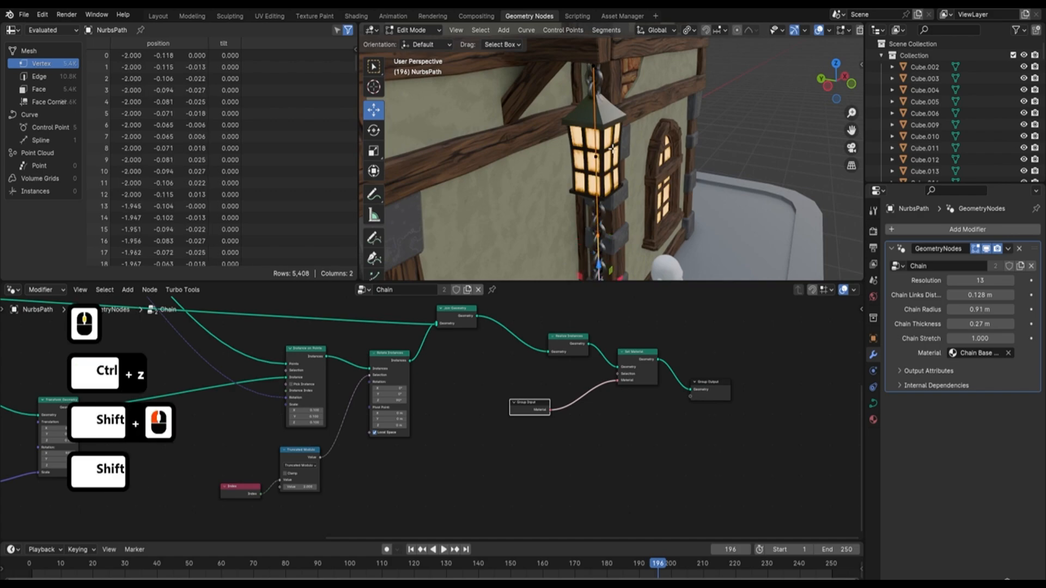
pyautogui.press('Delete')
pyautogui.click(676, 135)
pyautogui.moveTo(675, 135); pyautogui.dragTo(702, 132, button='middle')
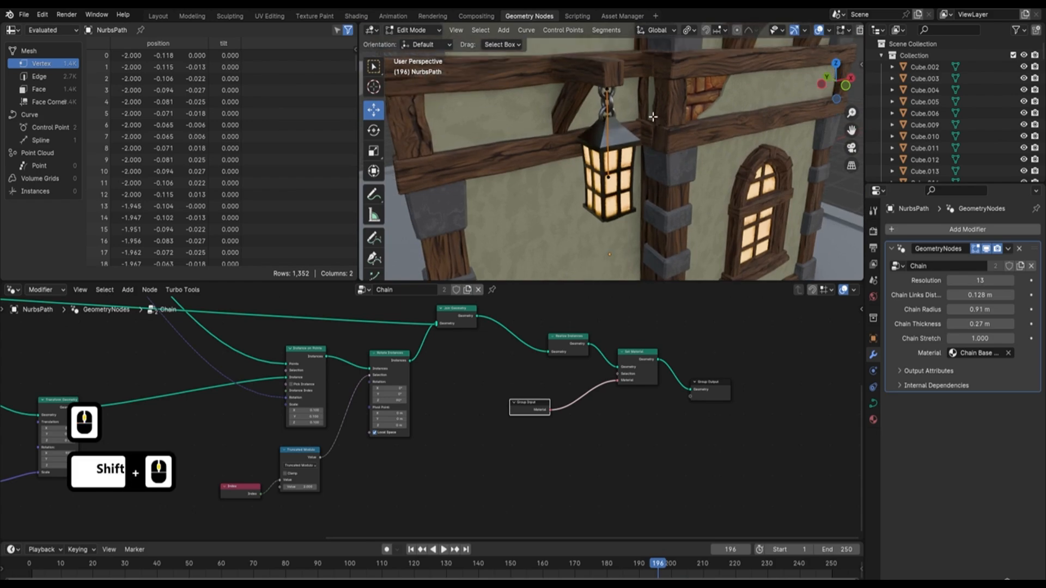
pyautogui.press('Tab')
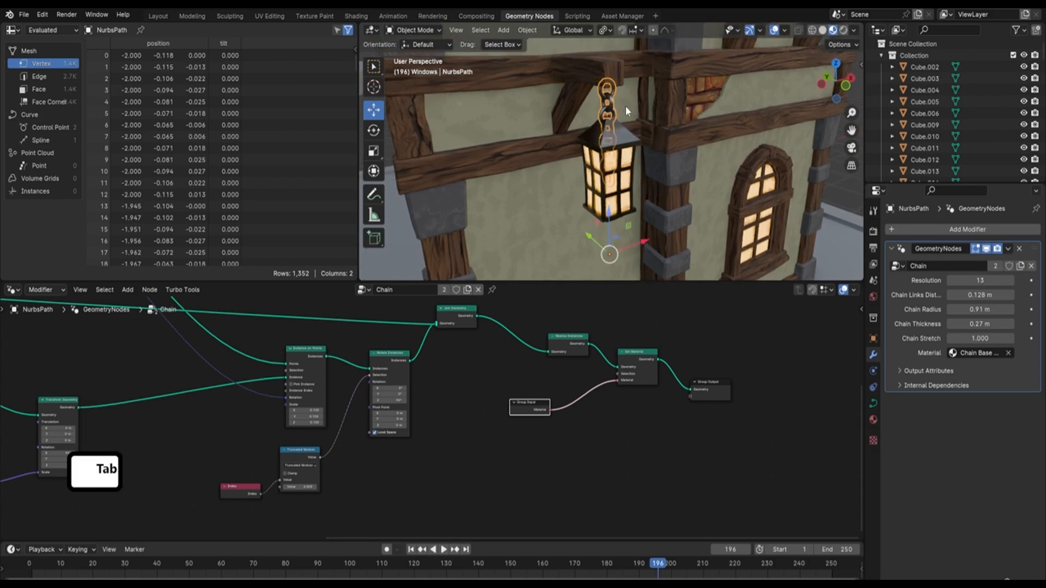
# Step: Convert the chain to a mesh and hide the lantern from the viewport
pyautogui.click(527, 31)
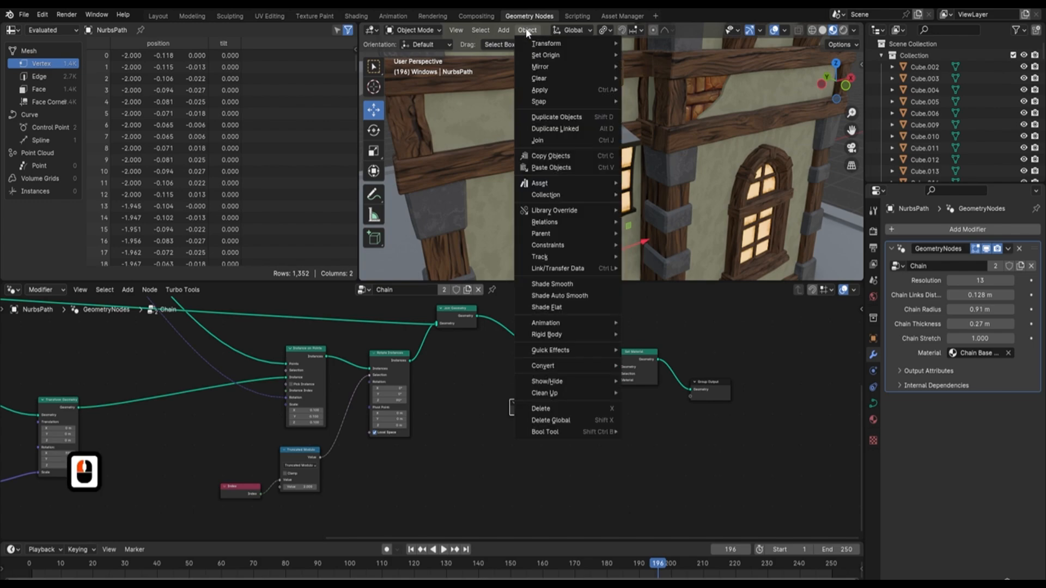
pyautogui.moveTo(558, 368)
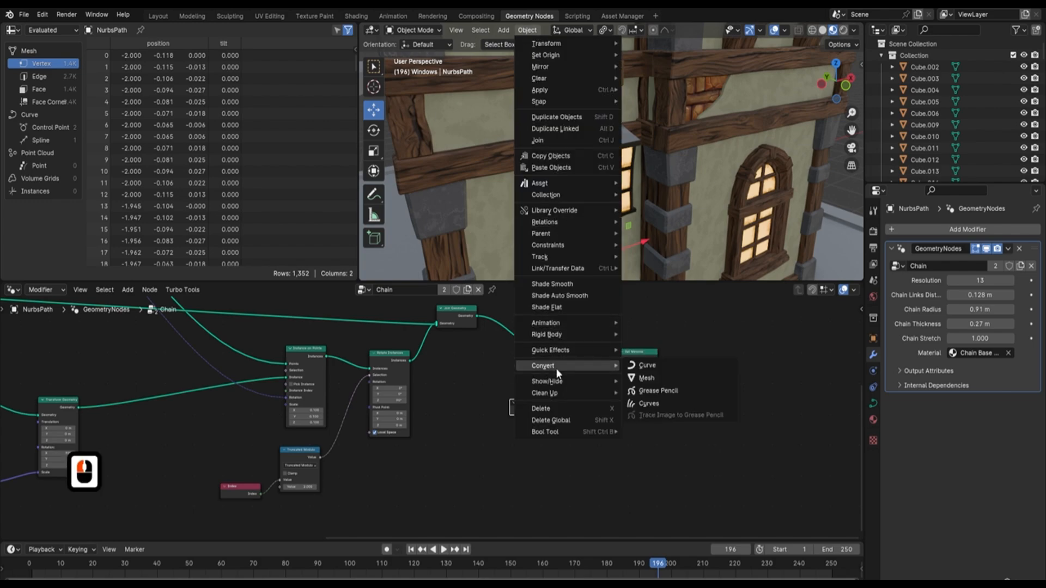
pyautogui.click(656, 379)
pyautogui.click(633, 157)
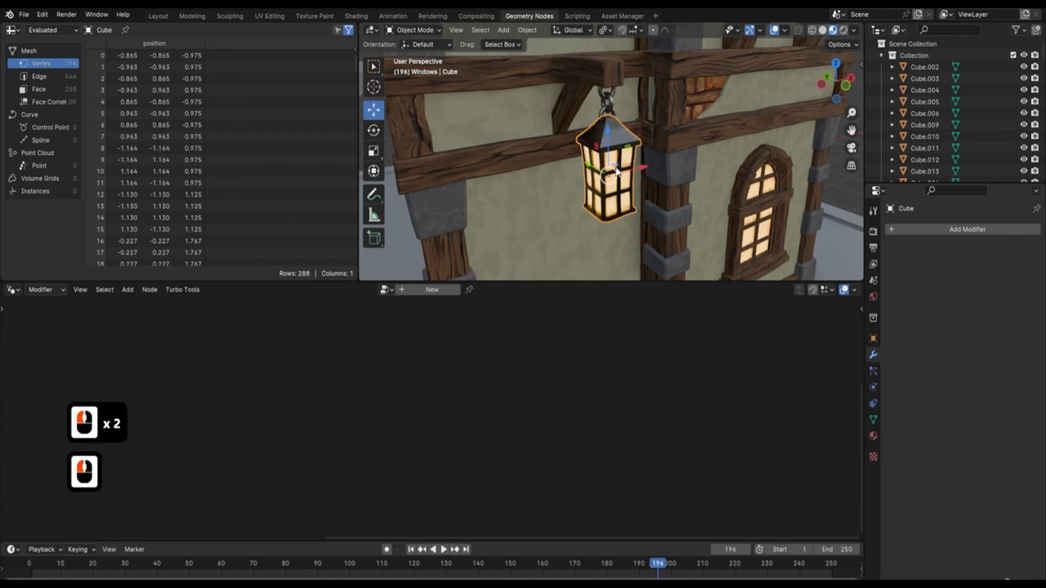
pyautogui.press('h')
# Step: Delete the five lowest links of the chain mesh, keeping the three directly under the beam
pyautogui.click(614, 130)
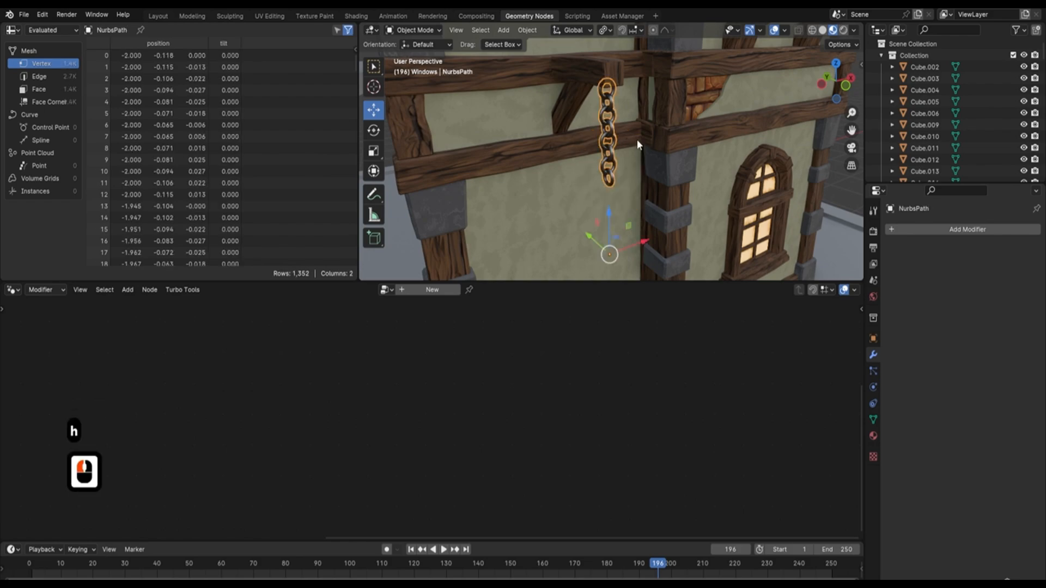
pyautogui.scroll(1, 636, 139)
pyautogui.press('Tab')
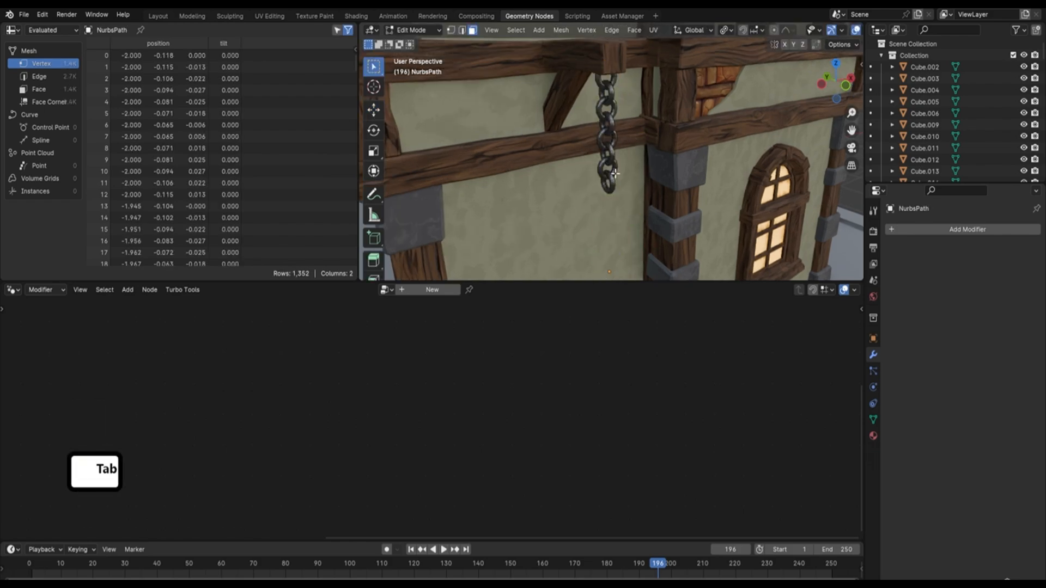
pyautogui.press('l')
pyautogui.press('l')
pyautogui.press('l')
pyautogui.press('l')
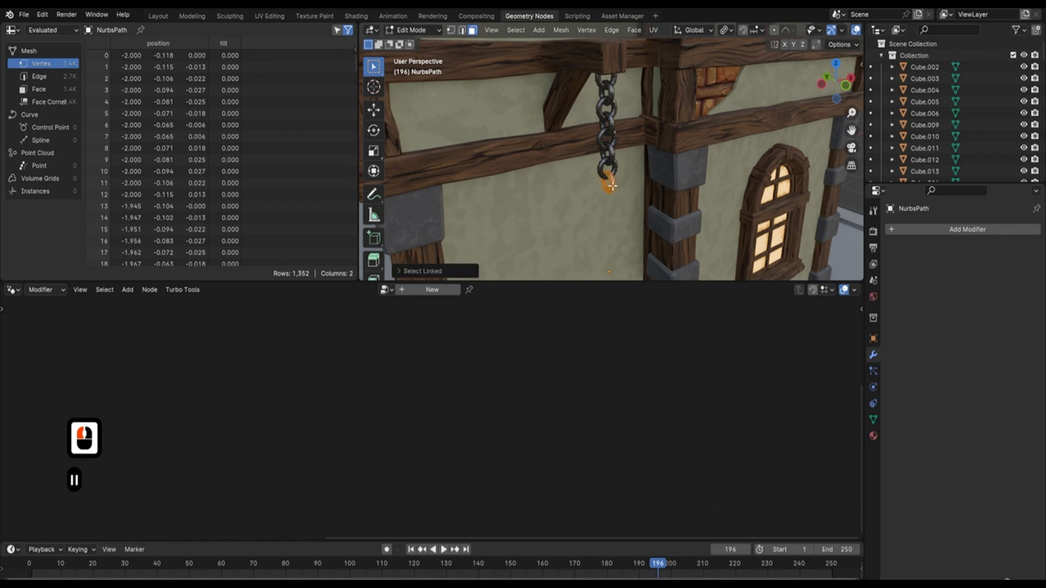
pyautogui.press('l')
pyautogui.press('l')
pyautogui.press('l')
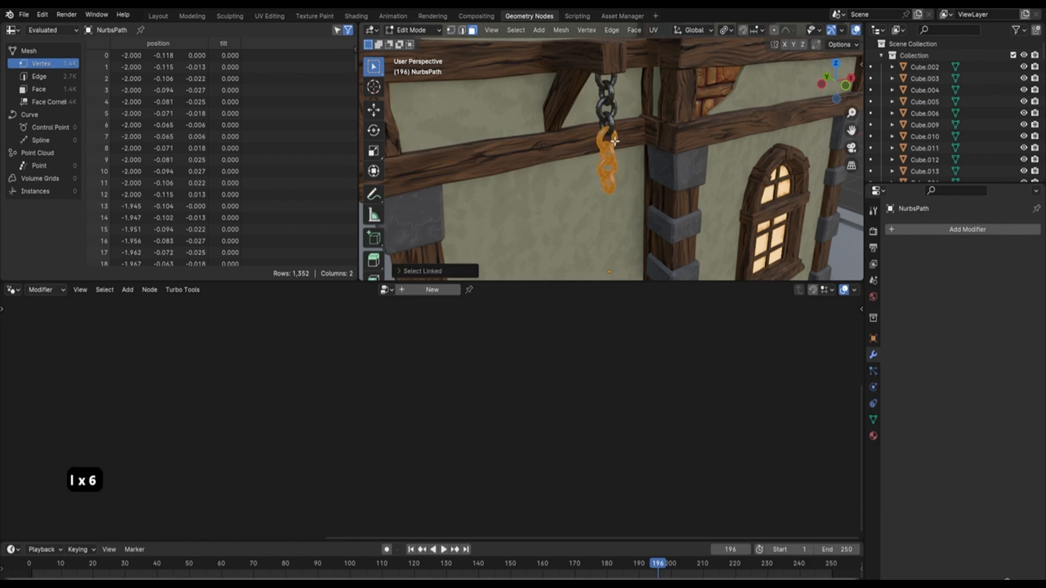
pyautogui.press('Delete')
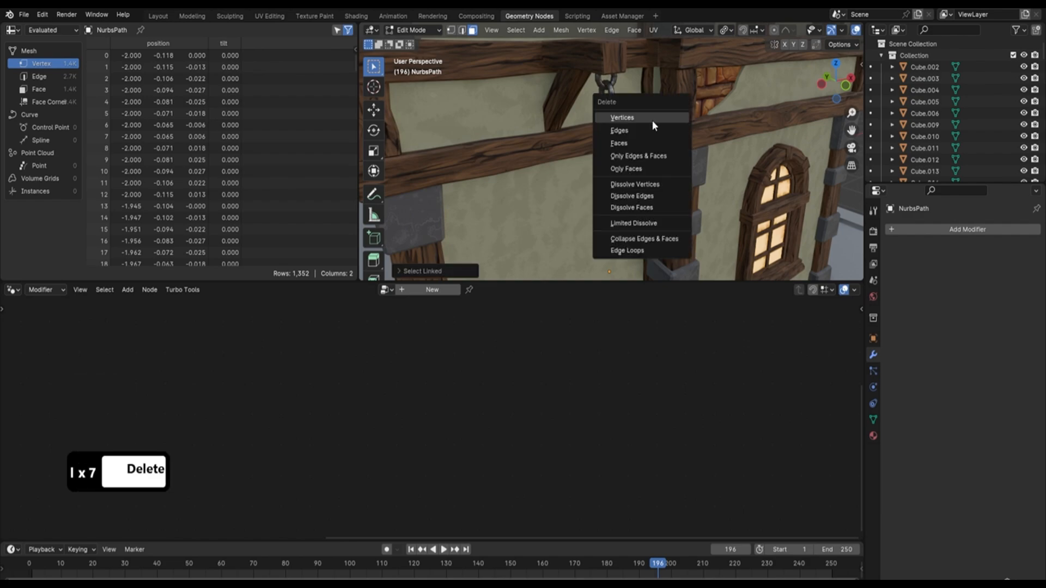
pyautogui.click(666, 117)
pyautogui.press('Tab')
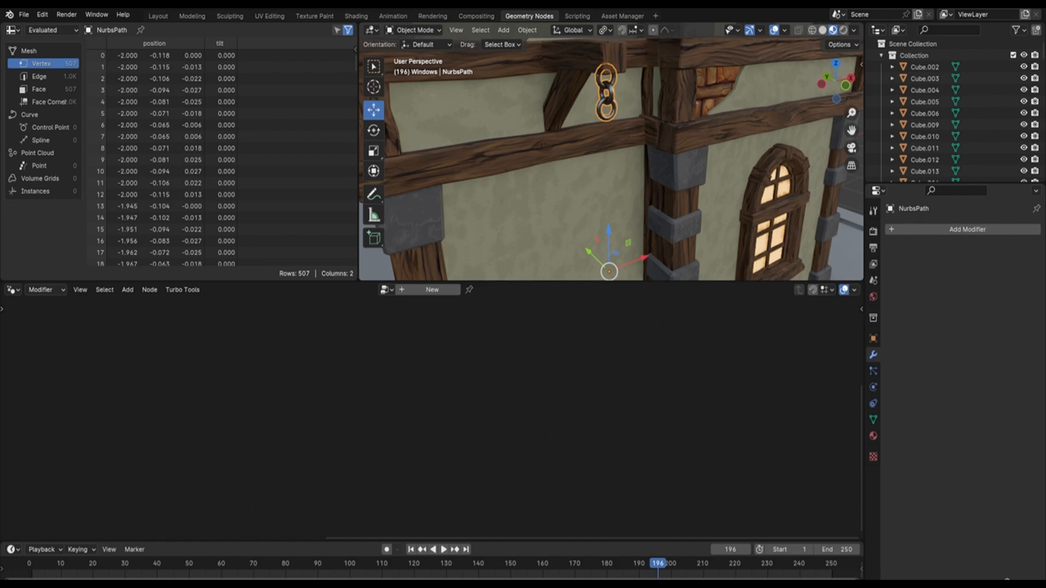
pyautogui.press('Tab')
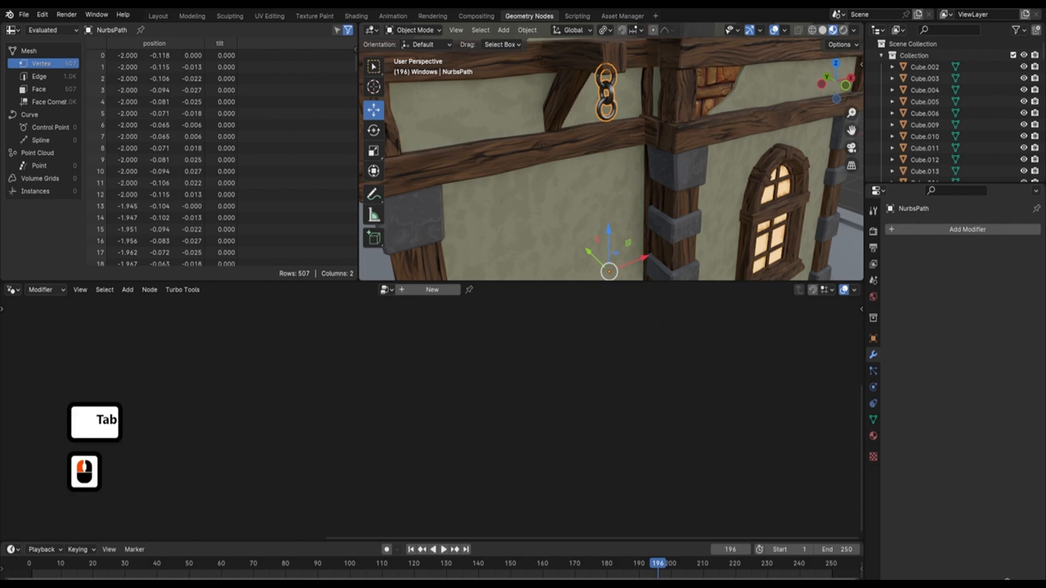
pyautogui.scroll(-3, 653, 118)
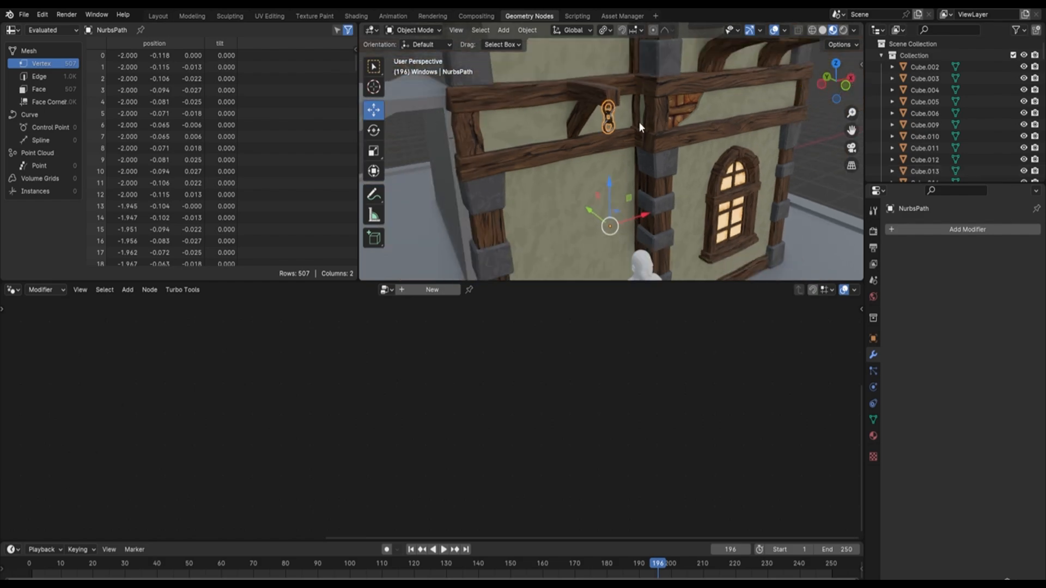
pyautogui.press('Tab')
pyautogui.scroll(2, 635, 125)
pyautogui.scroll(1, 632, 123)
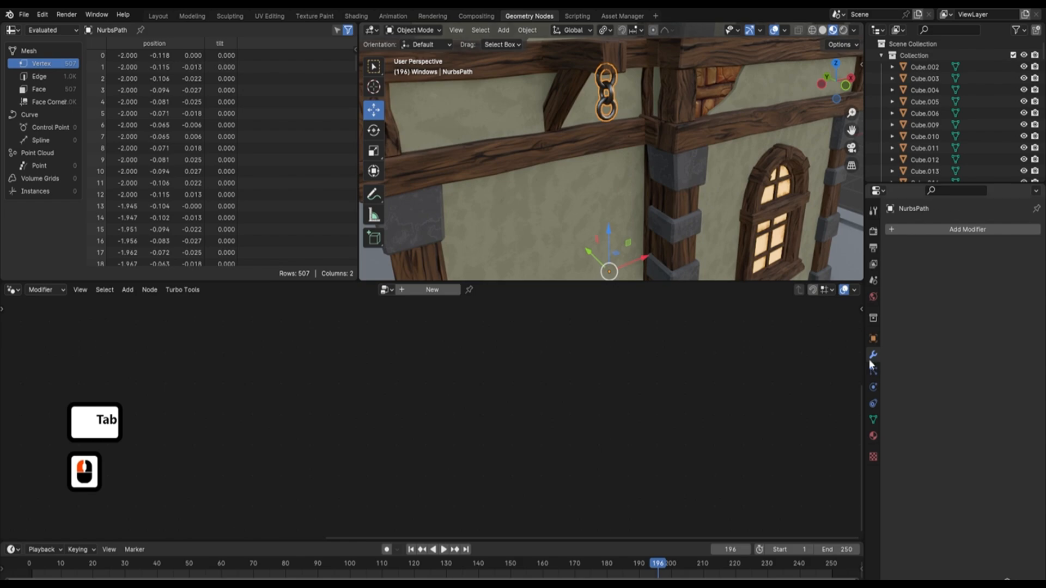
# Step: Remove the empty material slot from the chain so that only Chain Base Material is left
pyautogui.click(873, 435)
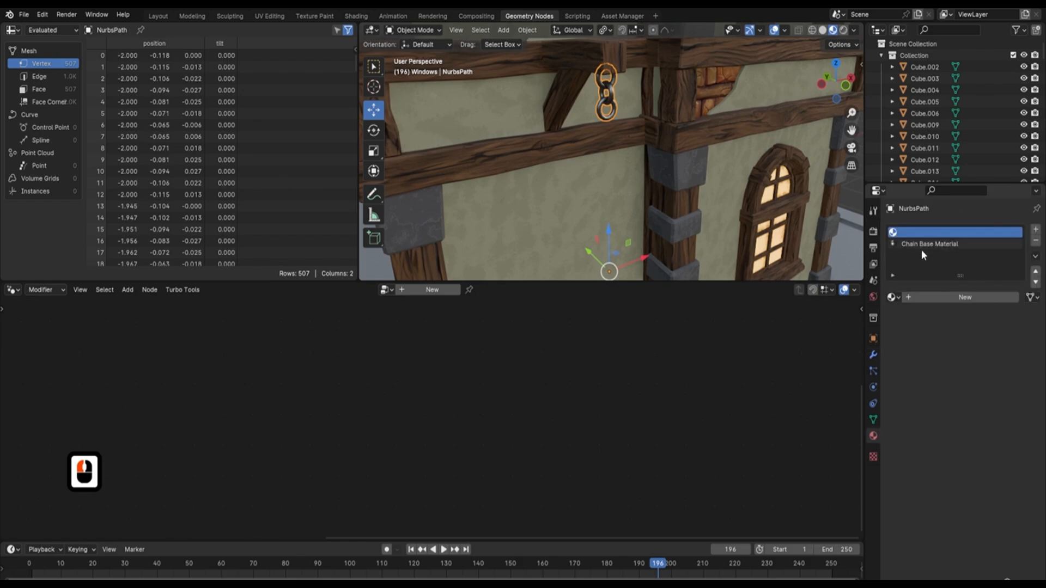
pyautogui.keyDown('shift'); pyautogui.moveTo(600, 109); pyautogui.dragTo(617, 142, button='middle'); pyautogui.keyUp('shift')
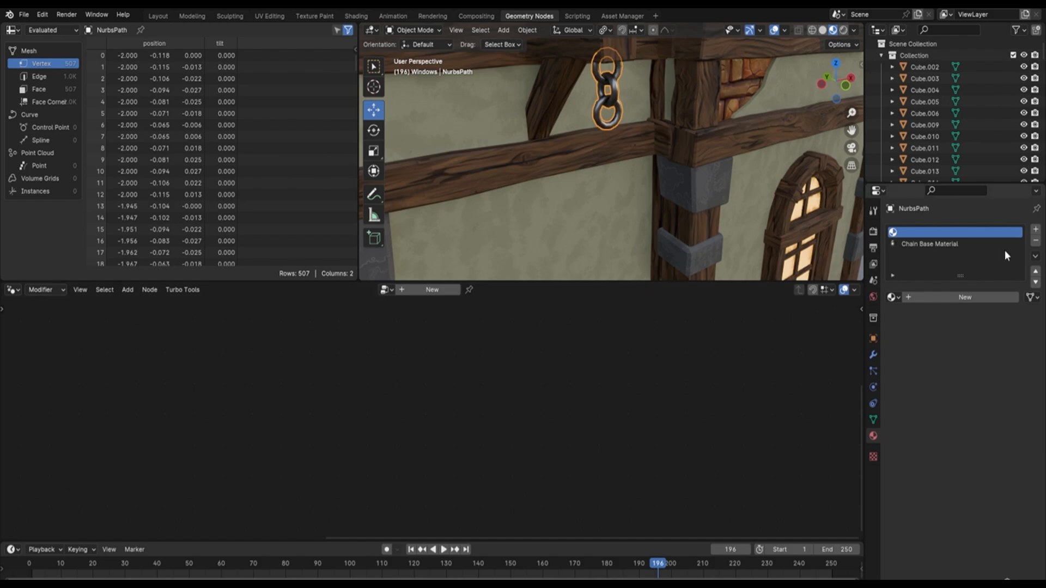
pyautogui.click(1036, 241)
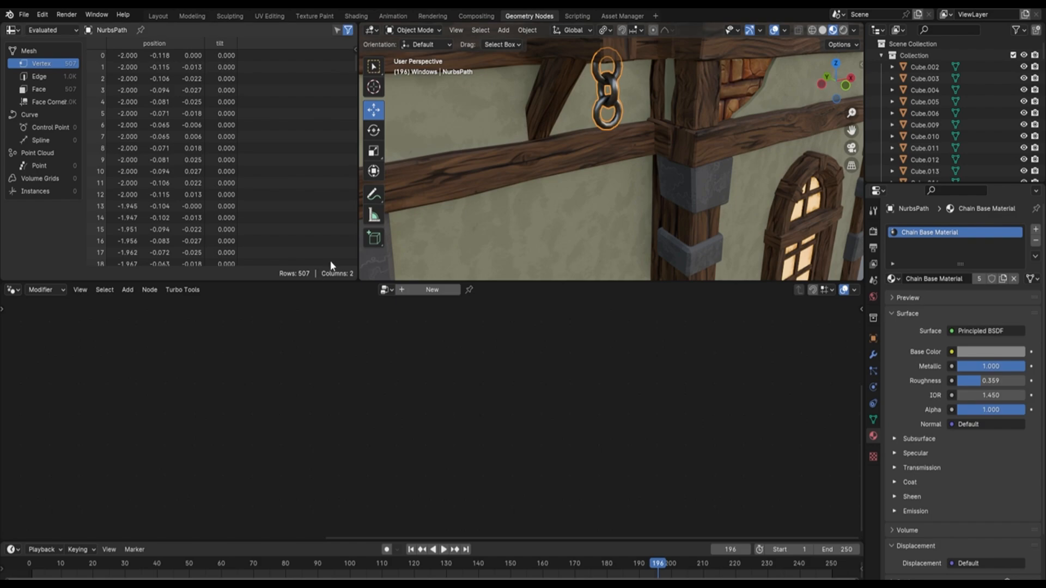
# Step: Apply the Light Metal material from the asset library's Materials catalog to the chain and display its material settings
pyautogui.click(624, 16)
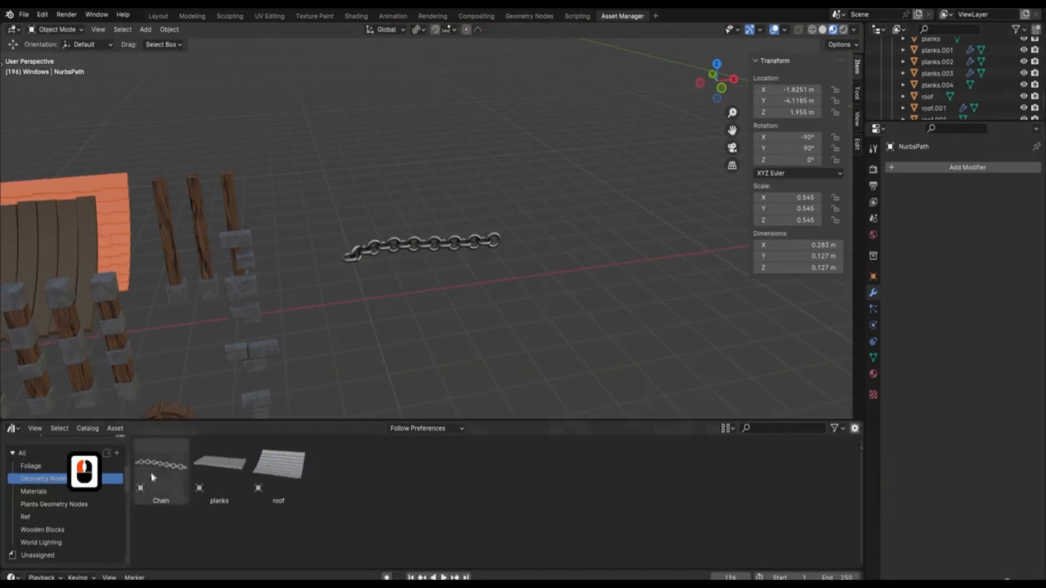
pyautogui.click(34, 491)
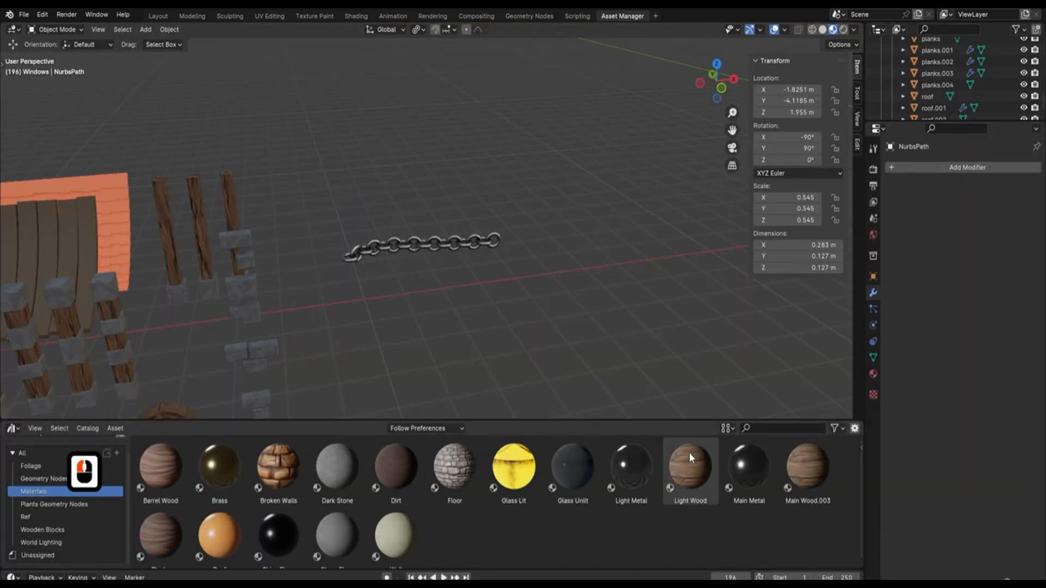
pyautogui.scroll(-3, 586, 272)
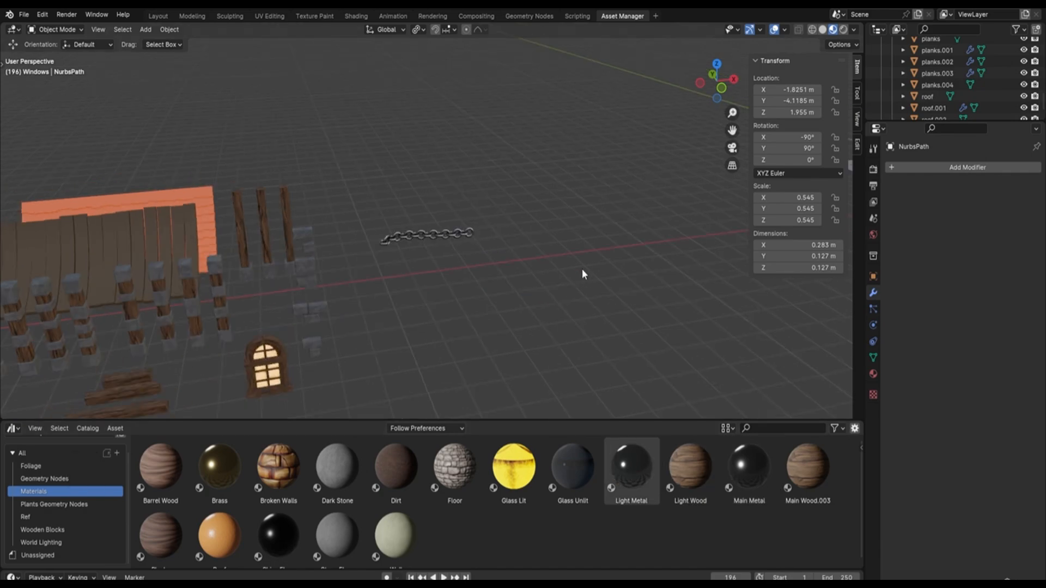
pyautogui.press('KP_Decimal')
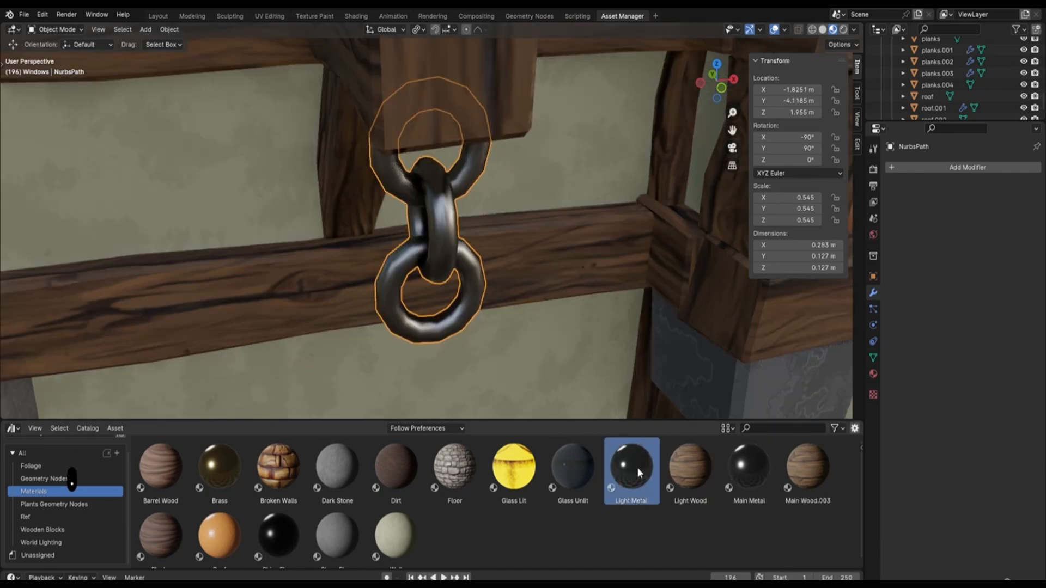
pyautogui.moveTo(637, 467); pyautogui.dragTo(446, 224)
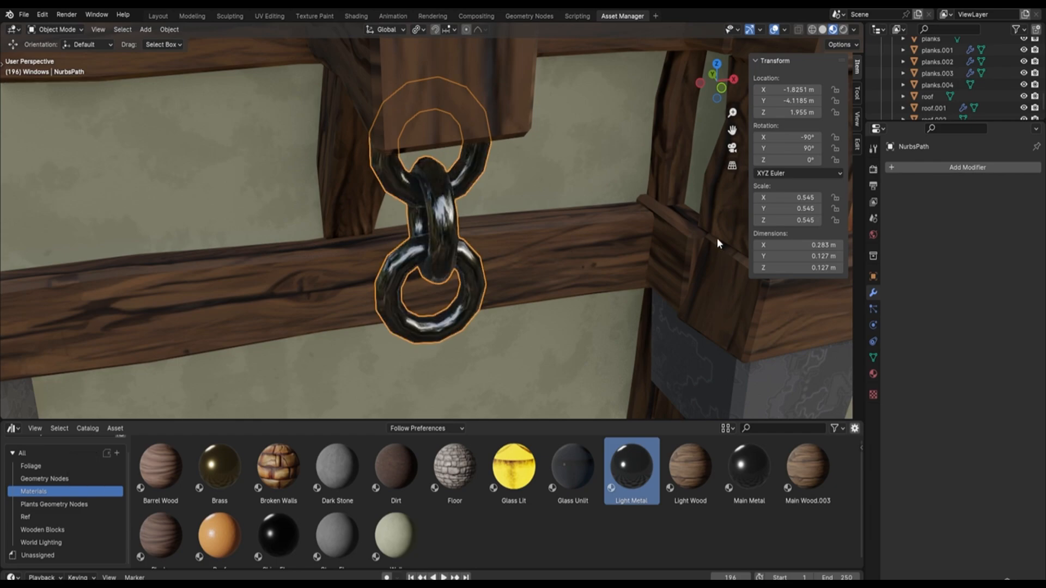
pyautogui.click(873, 375)
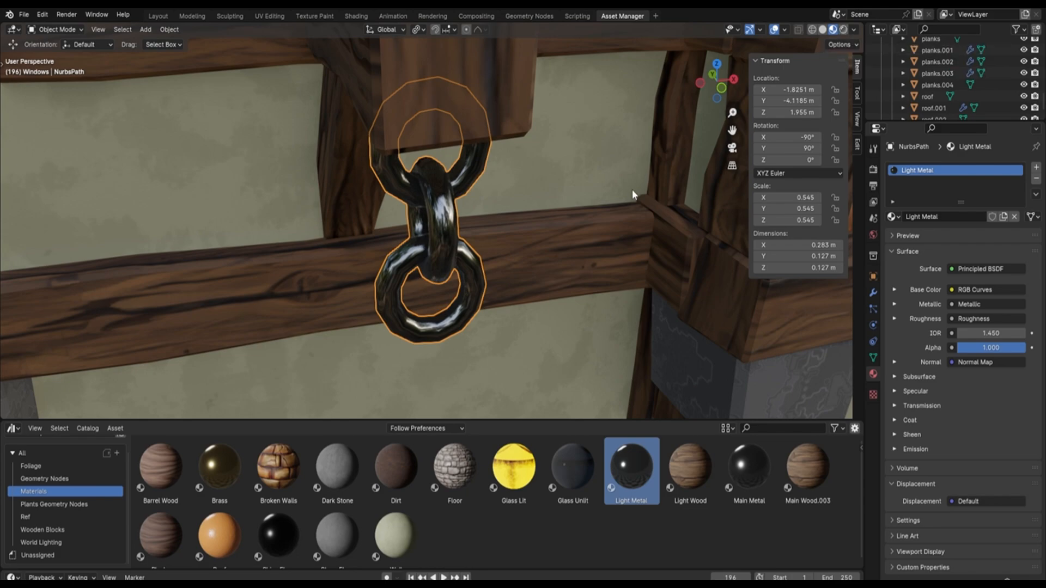
# Step: Unhide the lantern below the chain and deselect all objects
pyautogui.scroll(-5, 498, 181)
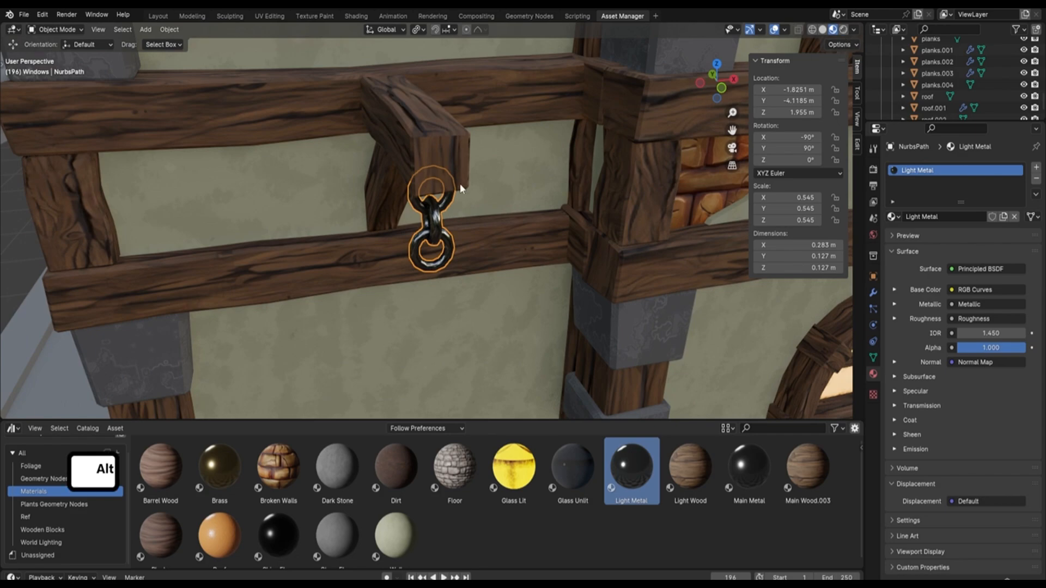
pyautogui.hotkey('alt', 'h')
pyautogui.press('a')
pyautogui.press('a')
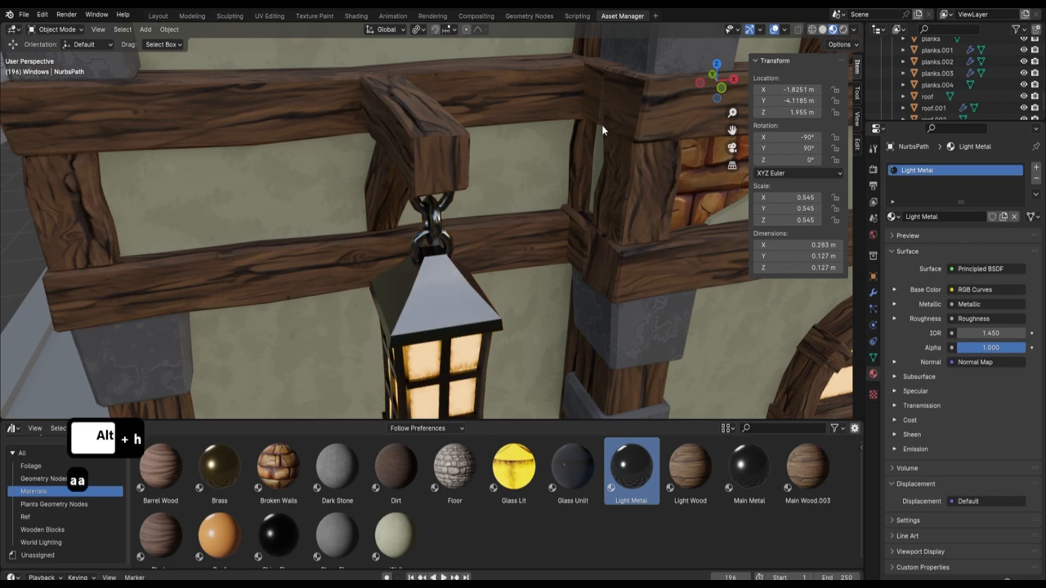
# Step: Inspect the hanging lantern and its surroundings in rendered shading, and return the viewport to Material Preview
pyautogui.scroll(-6, 459, 184)
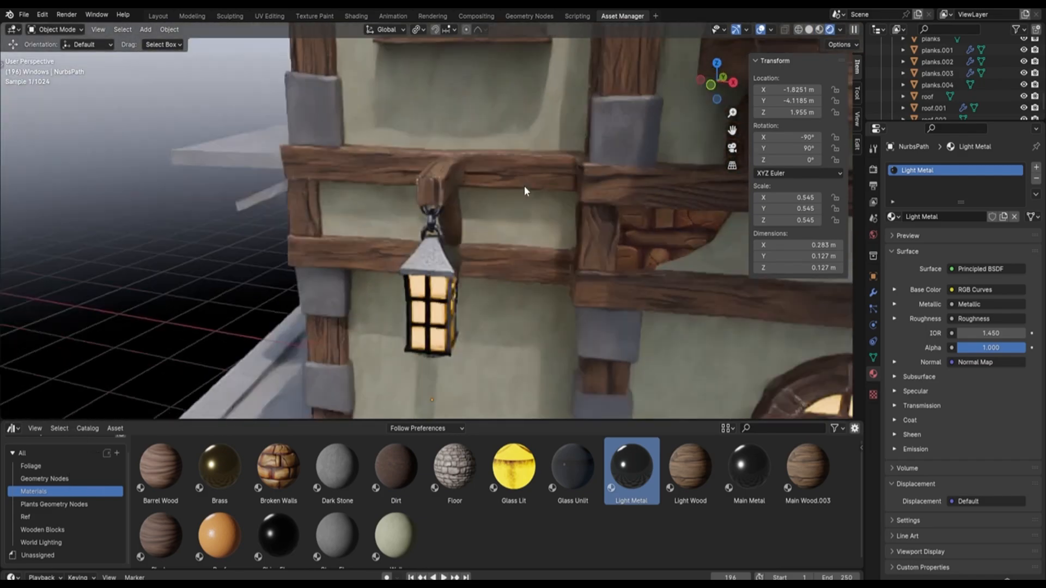
pyautogui.moveTo(524, 190)
pyautogui.mouseDown(button='middle')
pyautogui.moveTo(463, 194)
pyautogui.moveTo(587, 179)
pyautogui.moveTo(604, 188)
pyautogui.moveTo(457, 205)
pyautogui.moveTo(481, 220)
pyautogui.moveTo(627, 190)
pyautogui.mouseUp(button='middle')
pyautogui.scroll(4, 508, 203)
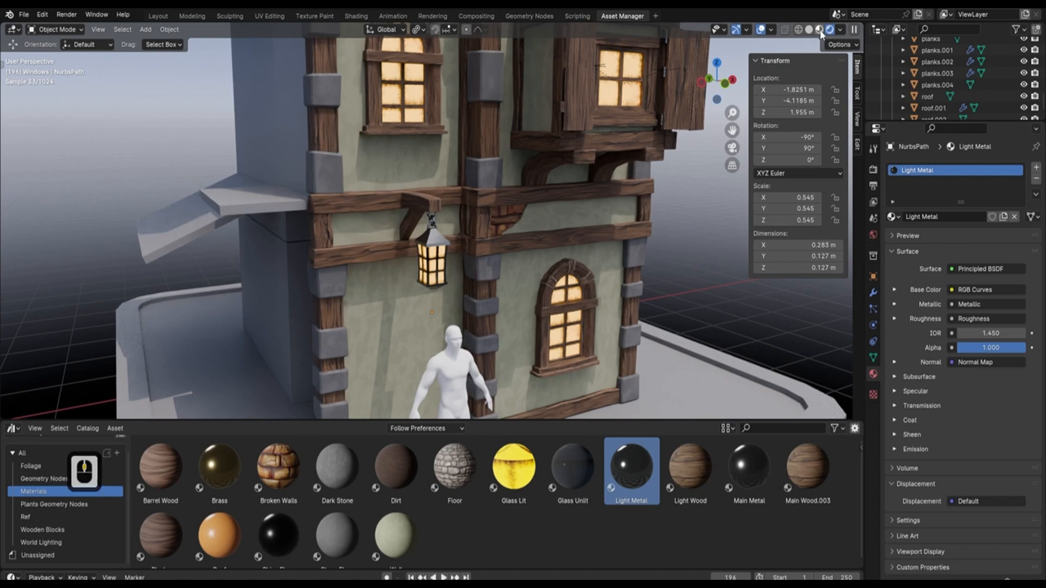
pyautogui.click(819, 29)
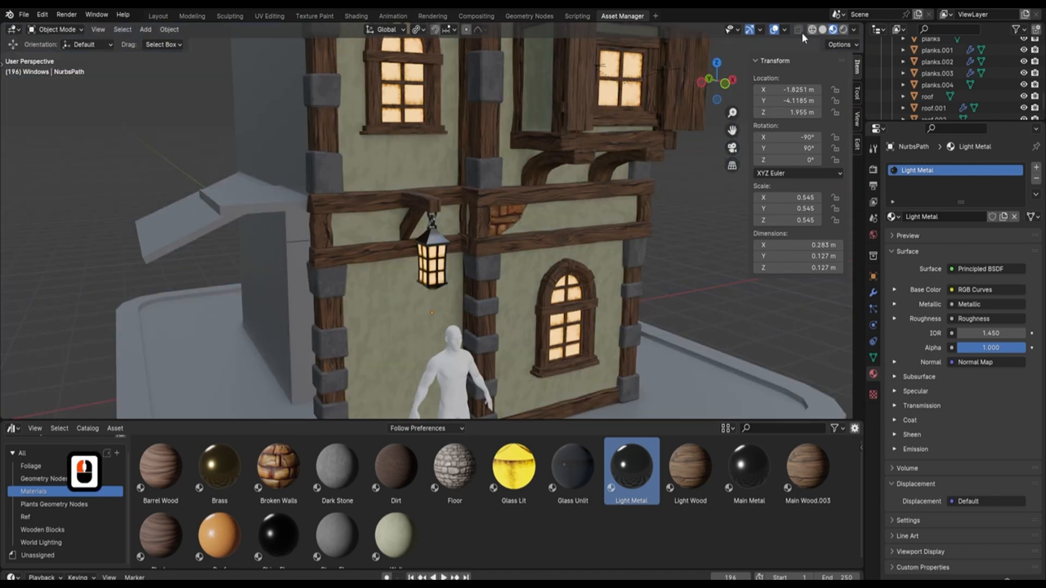
# Step: Preview the house in Material Preview with Scene Lights and Scene World enabled, and switch both off again
pyautogui.click(854, 31)
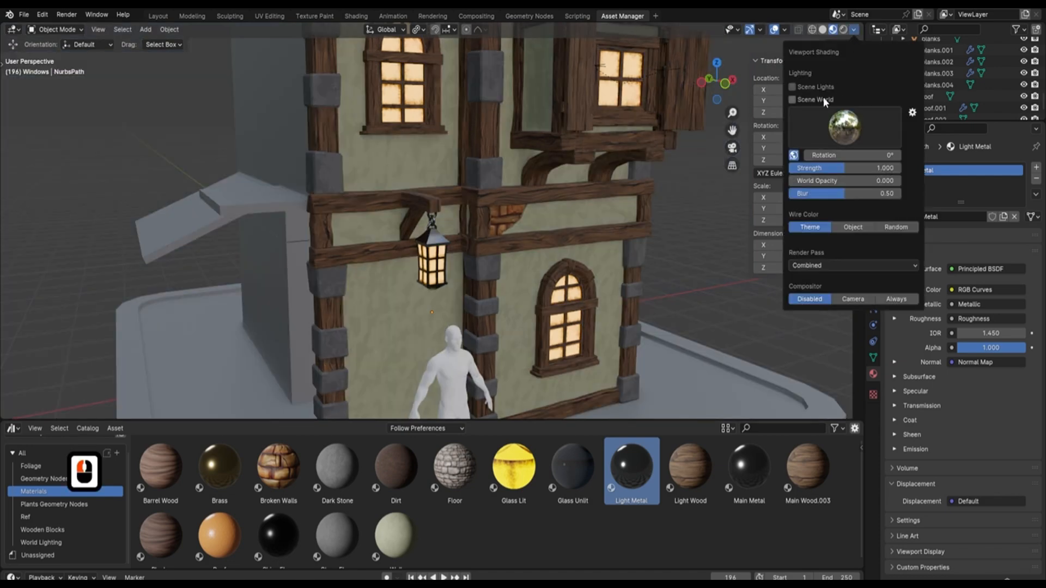
pyautogui.click(792, 86)
pyautogui.click(792, 99)
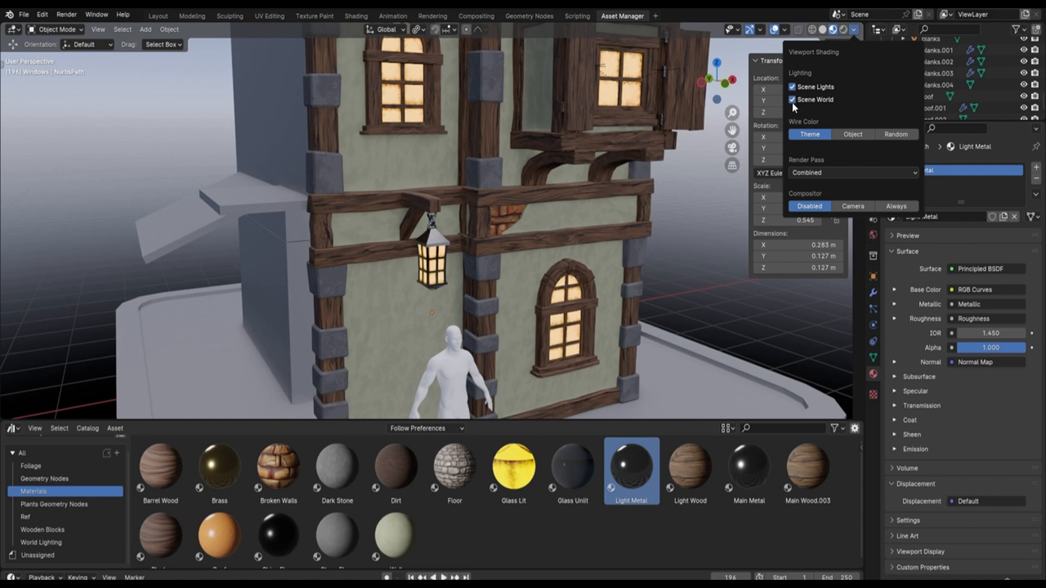
pyautogui.click(792, 100)
pyautogui.click(793, 87)
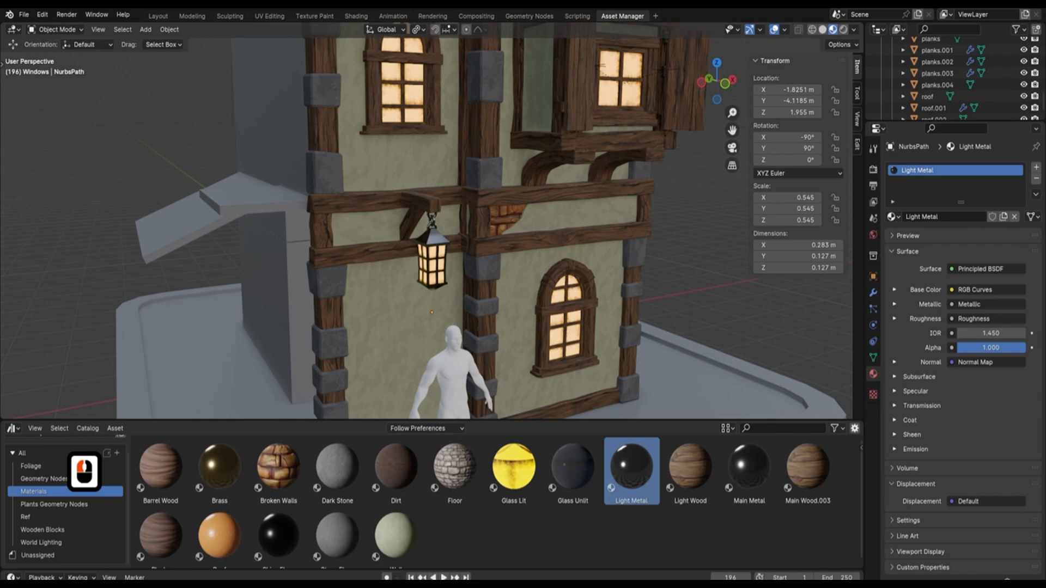
# Step: Examine the whole house from several sides, from the lantern and lower windows up to the upper walls and roofs
pyautogui.moveTo(542, 207); pyautogui.dragTo(580, 154, button='middle')
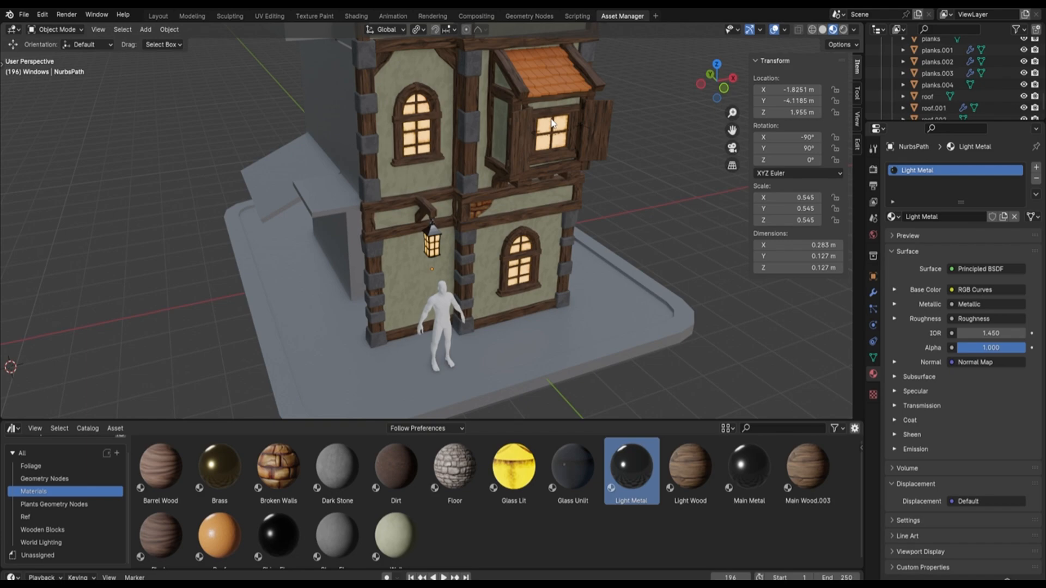
pyautogui.moveTo(611, 211); pyautogui.dragTo(655, 188, button='middle')
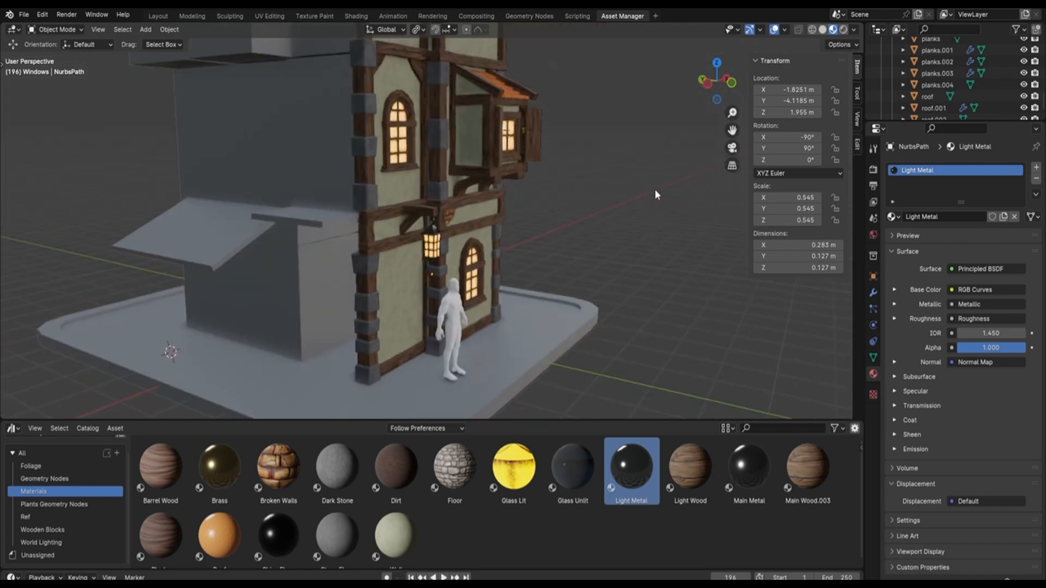
pyautogui.scroll(3, 476, 262)
pyautogui.keyDown('shift'); pyautogui.moveTo(496, 168); pyautogui.dragTo(562, 177, button='middle'); pyautogui.keyUp('shift')
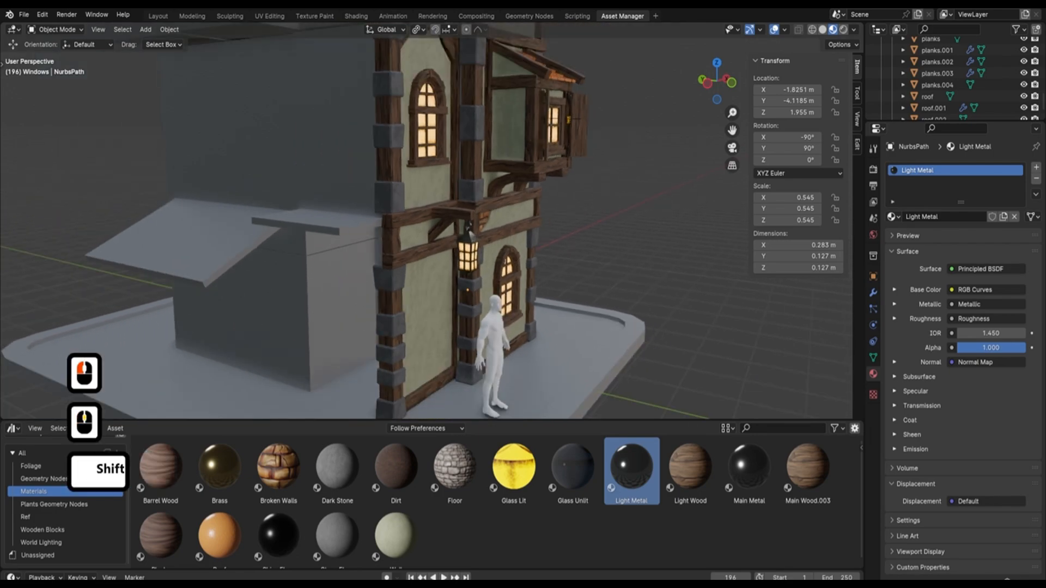
pyautogui.moveTo(533, 201); pyautogui.dragTo(523, 205, button='middle')
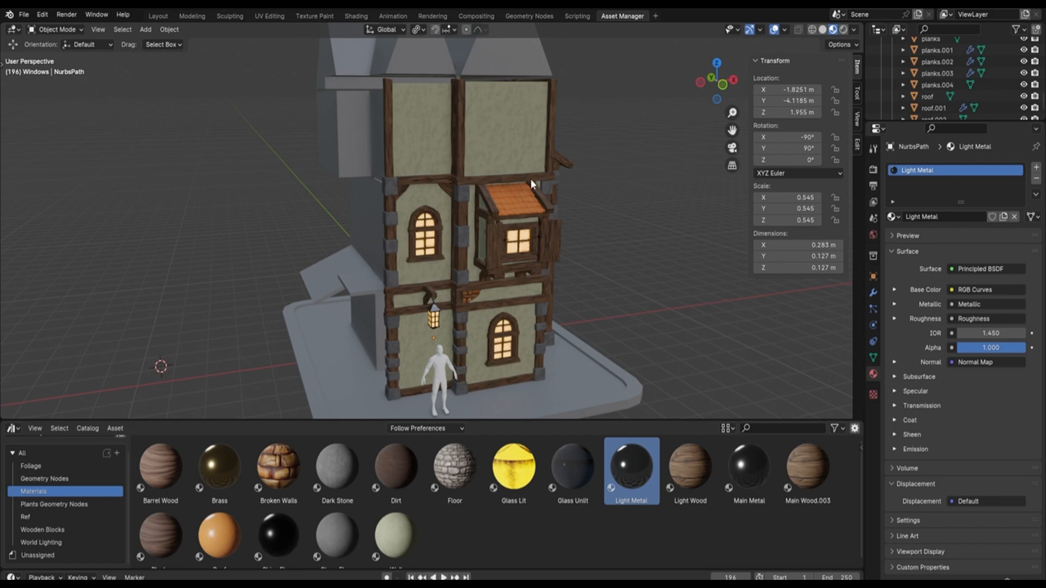
pyautogui.moveTo(531, 179); pyautogui.dragTo(482, 194, button='middle')
pyautogui.keyDown('shift'); pyautogui.moveTo(519, 155); pyautogui.dragTo(559, 152, button='middle'); pyautogui.keyUp('shift')
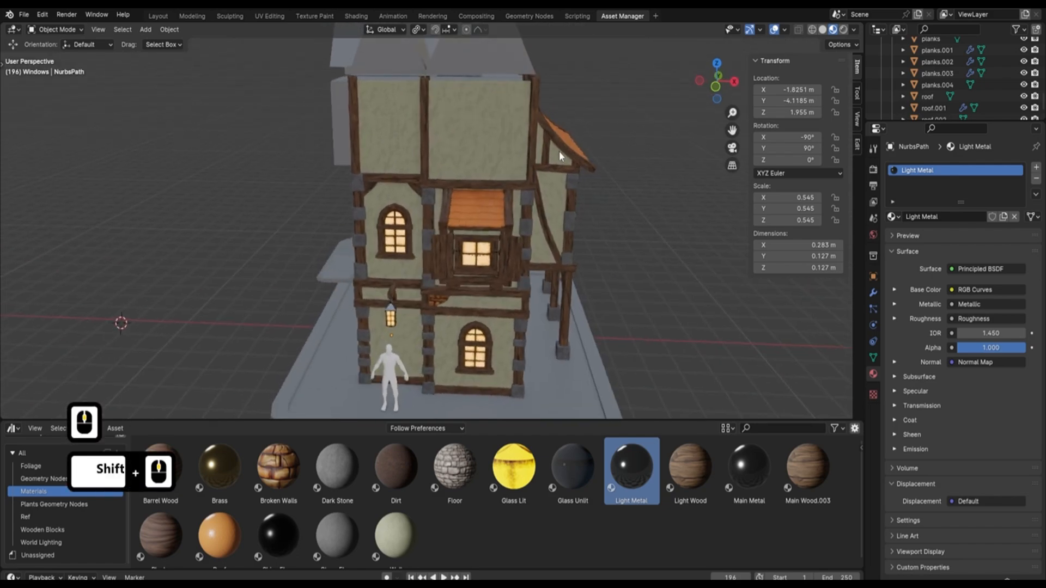
pyautogui.keyDown('shift'); pyautogui.moveTo(521, 56); pyautogui.dragTo(537, 128, button='middle'); pyautogui.keyUp('shift')
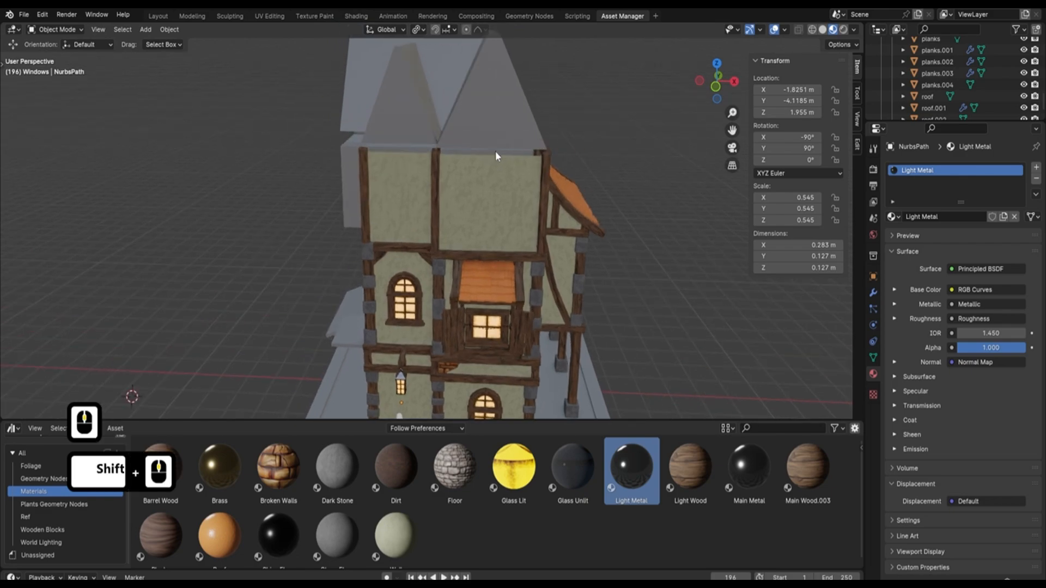
pyautogui.keyDown('shift'); pyautogui.moveTo(547, 283); pyautogui.dragTo(513, 147, button='middle'); pyautogui.keyUp('shift')
pyautogui.moveTo(588, 155); pyautogui.dragTo(316, 128, button='middle')
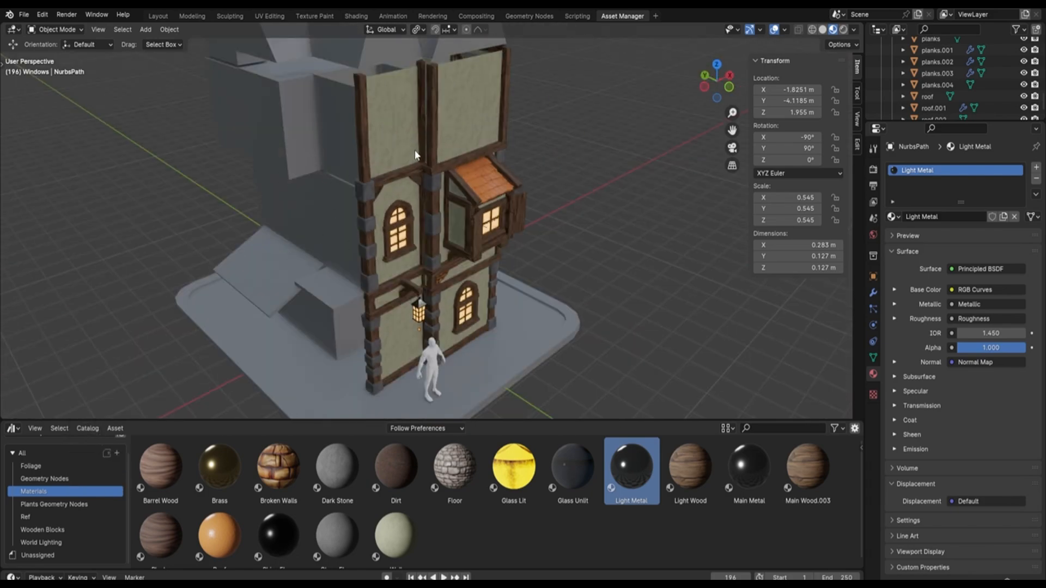
pyautogui.click(24, 15)
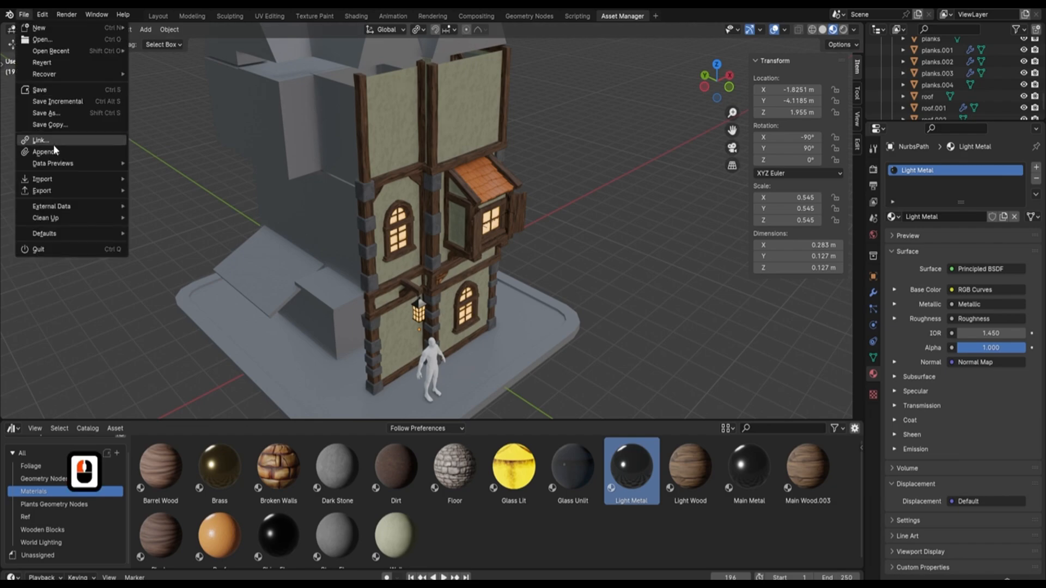
pyautogui.click(478, 200)
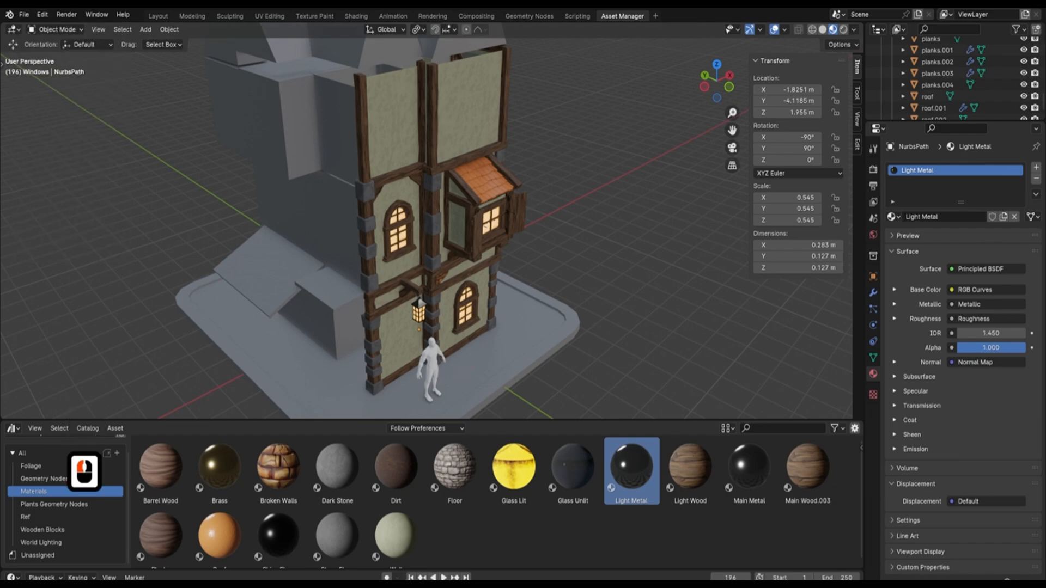